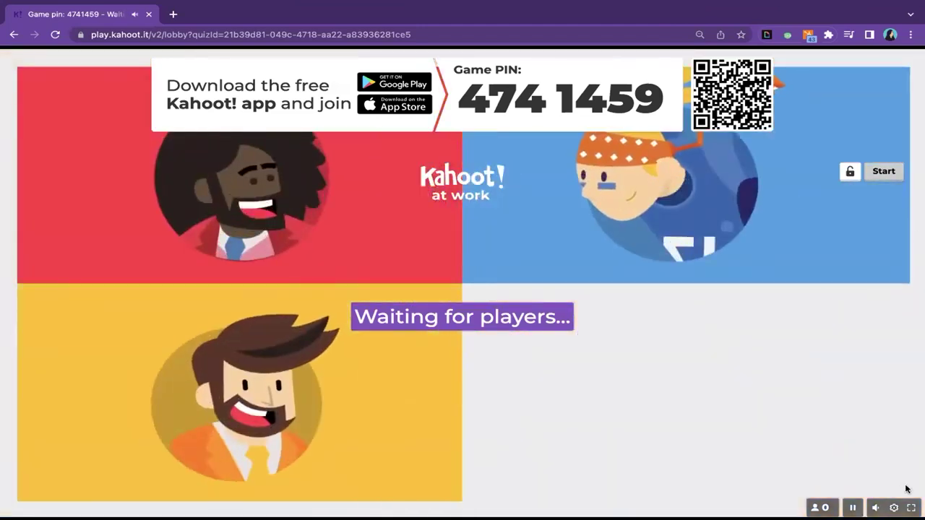
- Switch on the Characters toggle under Hosting in the game settings, then close the settings
{"action": "left_click", "coordinate": [895, 508]}
{"action": "scroll", "coordinate": [871, 386], "scroll_direction": "down", "scroll_amount": 1}
{"action": "left_click", "coordinate": [824, 390]}
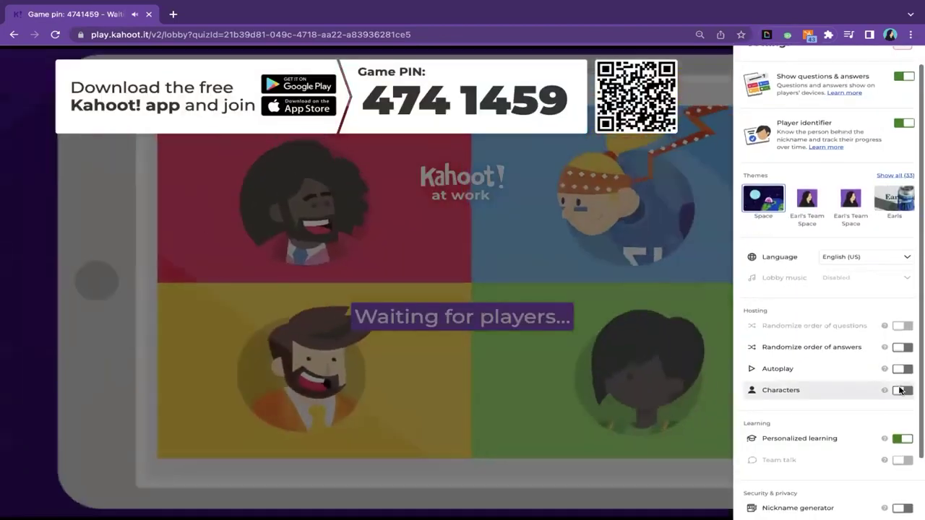
{"action": "mouse_move", "coordinate": [885, 391]}
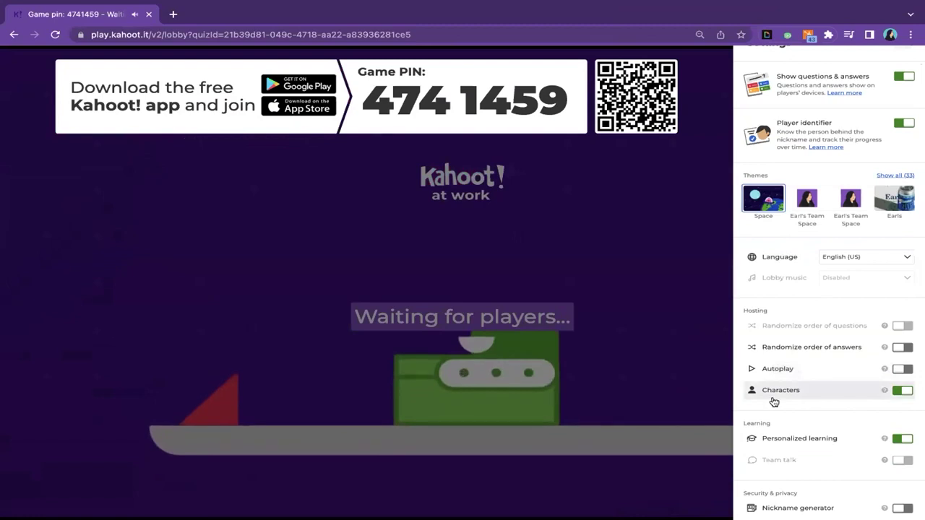
{"action": "left_click", "coordinate": [894, 509]}
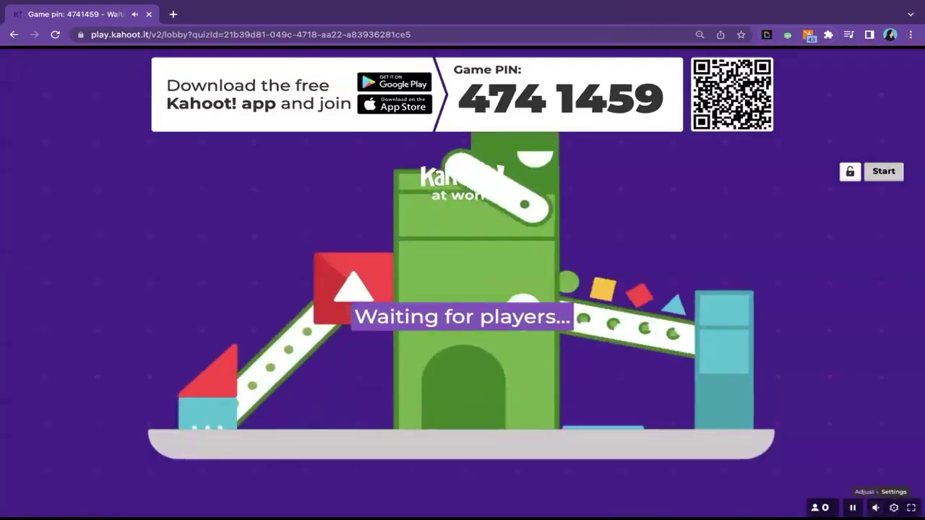
- Reopen and close the game settings, then switch the lobby to full screen
{"action": "left_click", "coordinate": [897, 508]}
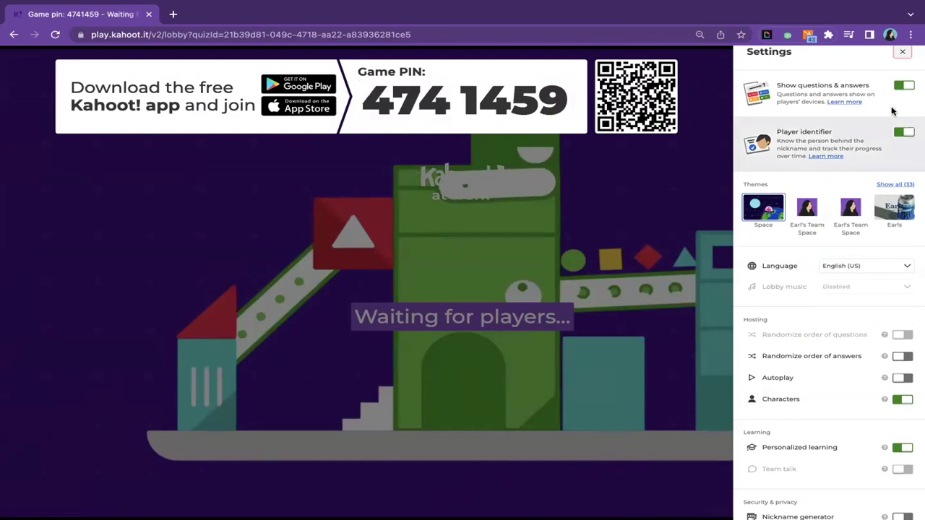
{"action": "left_click", "coordinate": [903, 53]}
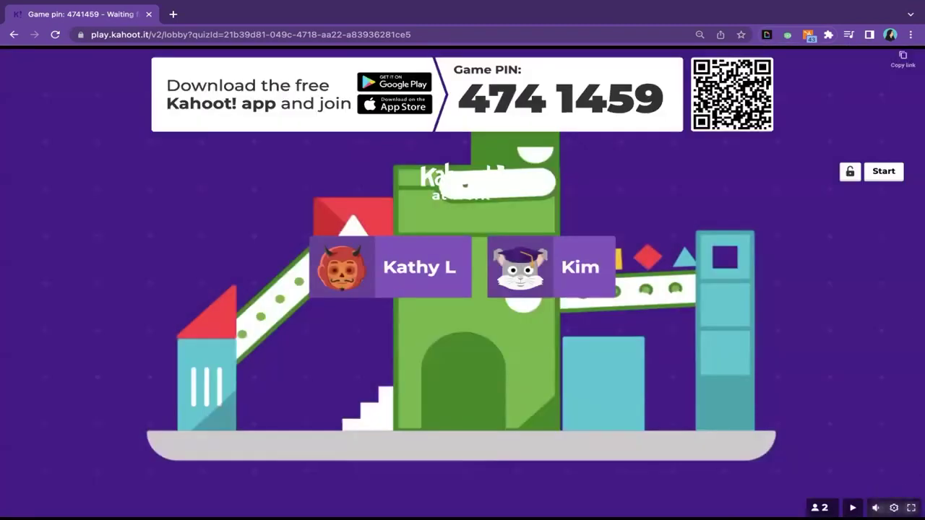
{"action": "left_click", "coordinate": [912, 508]}
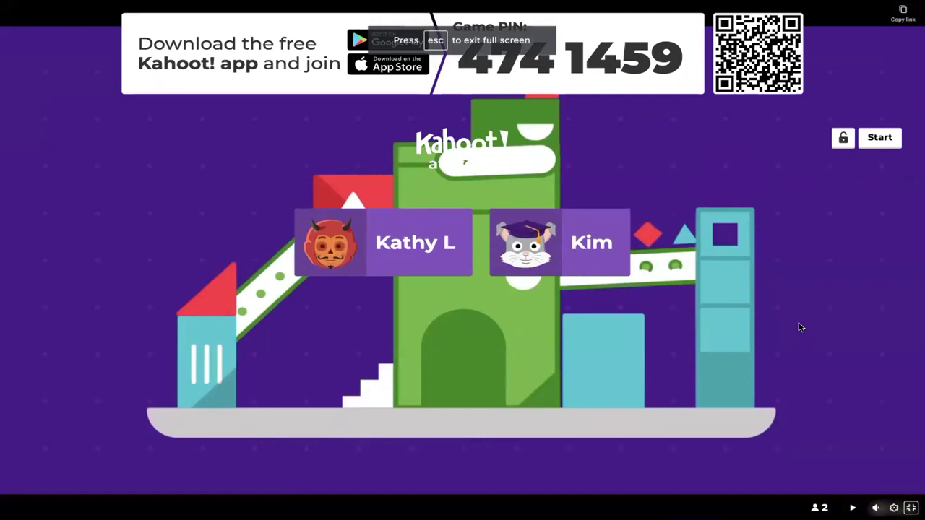
{"action": "mouse_move", "coordinate": [768, 65]}
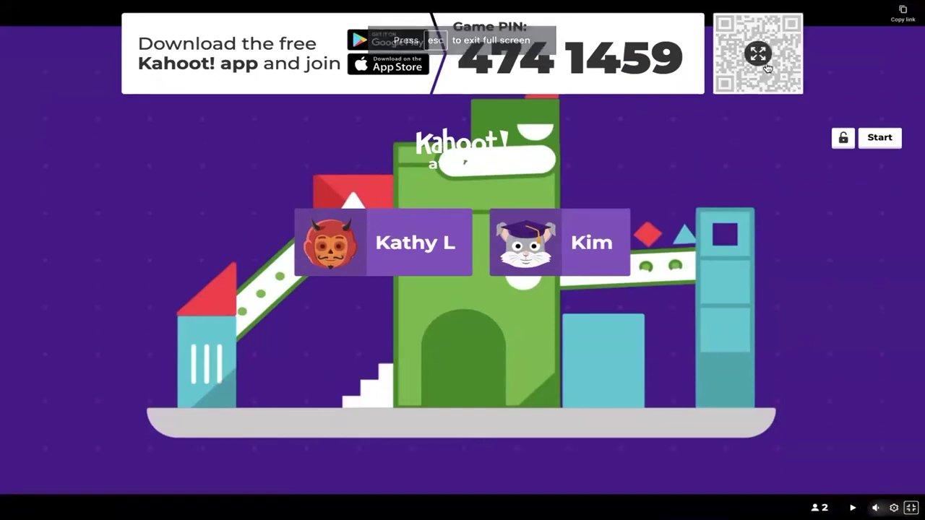
{"action": "left_click", "coordinate": [765, 64]}
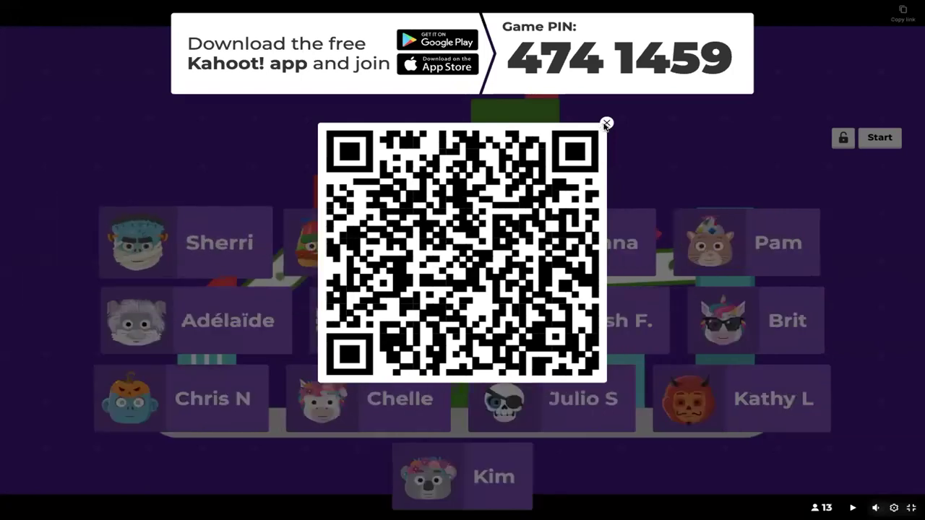
{"action": "left_click", "coordinate": [606, 123]}
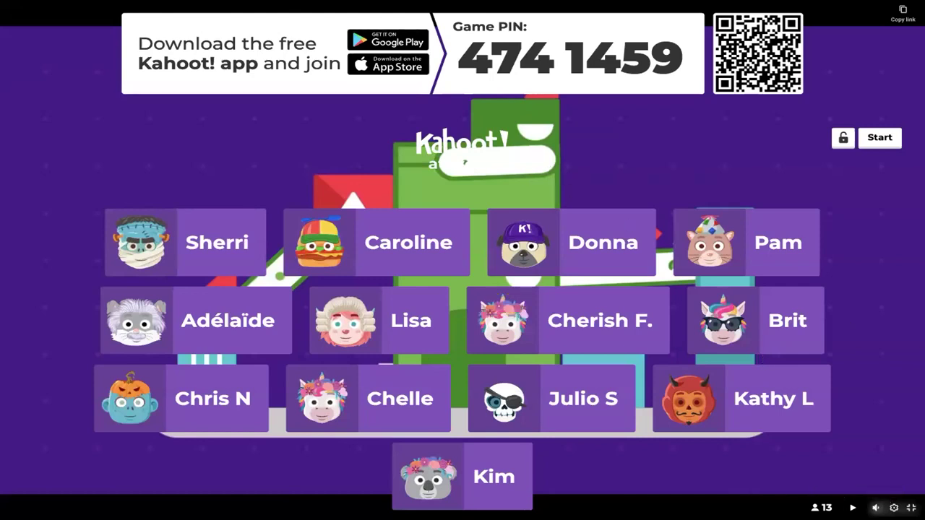
- Play the lobby music and animation while players join, then pause it at 19 players
{"action": "left_click", "coordinate": [853, 507]}
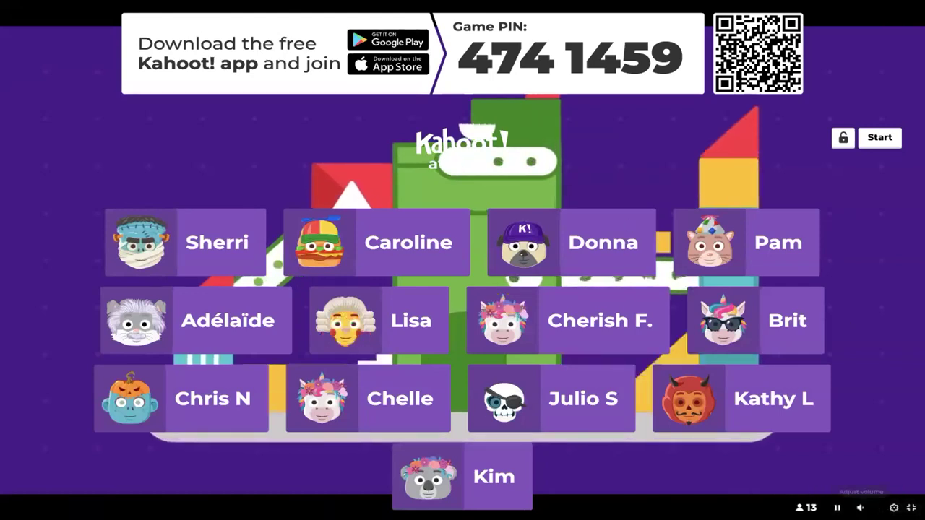
{"action": "mouse_move", "coordinate": [860, 507]}
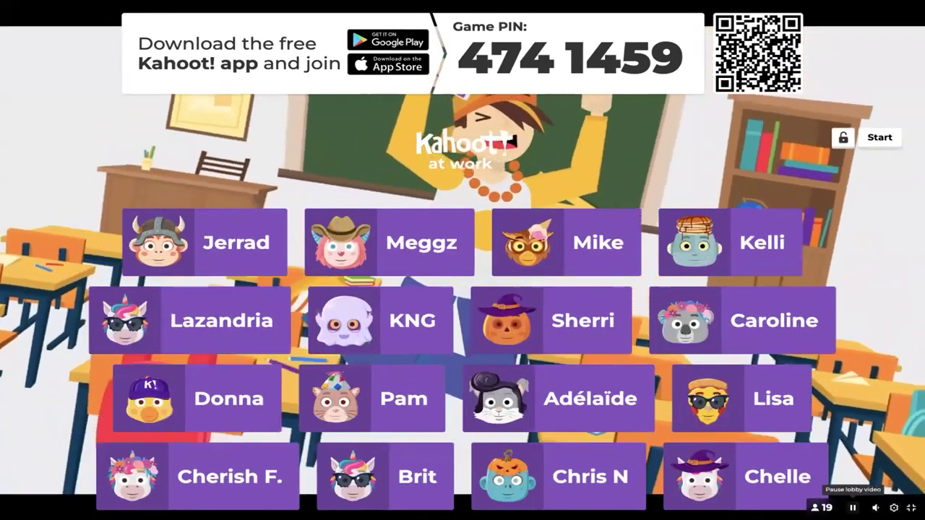
{"action": "left_click", "coordinate": [852, 507]}
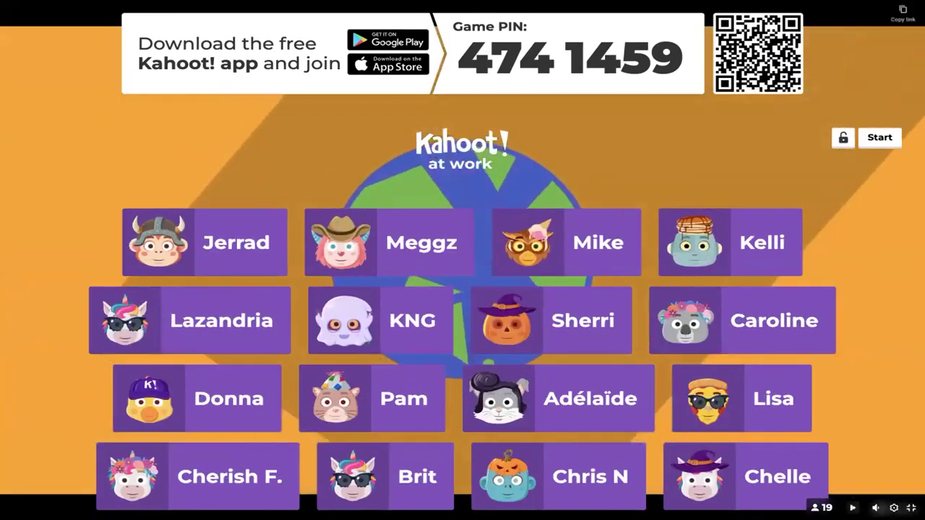
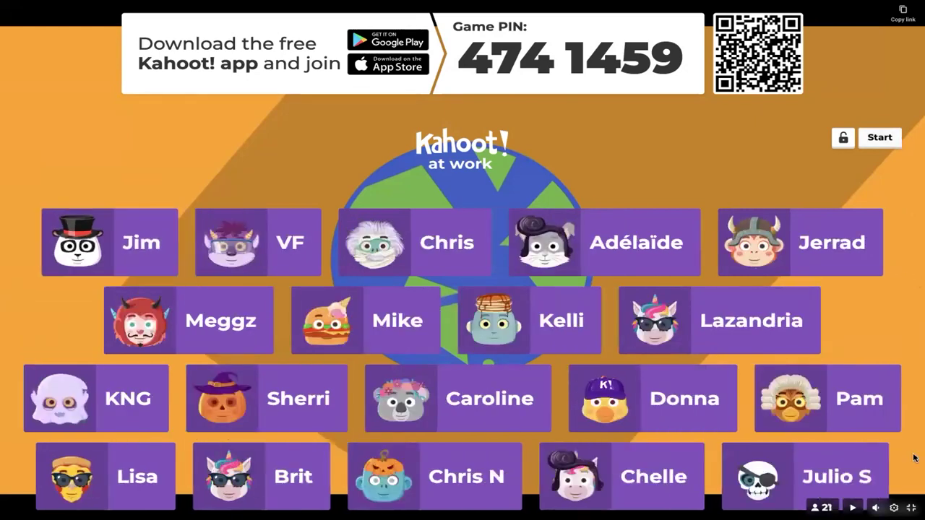
- Scroll the lobby's player grid up and down to check the 21 joined names
{"action": "scroll", "coordinate": [842, 418], "scroll_direction": "down", "scroll_amount": 2}
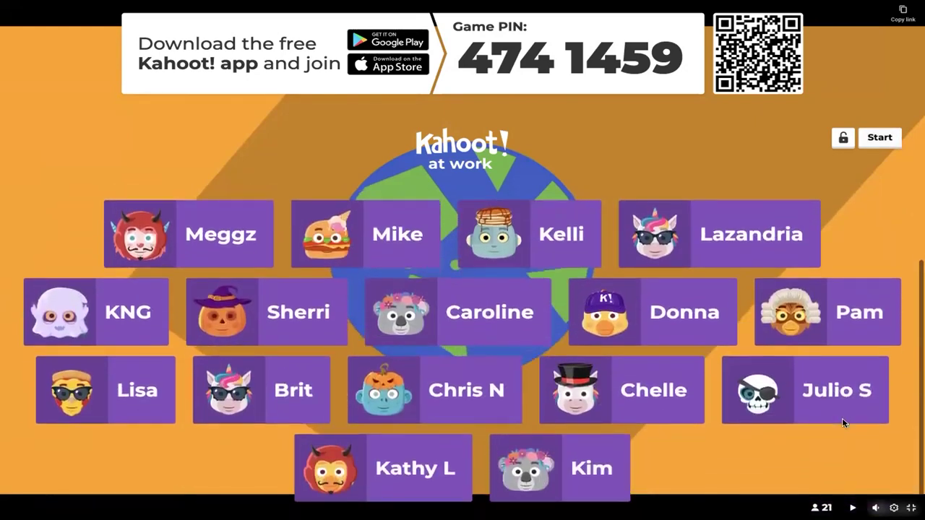
{"action": "scroll", "coordinate": [842, 423], "scroll_direction": "up", "scroll_amount": 1}
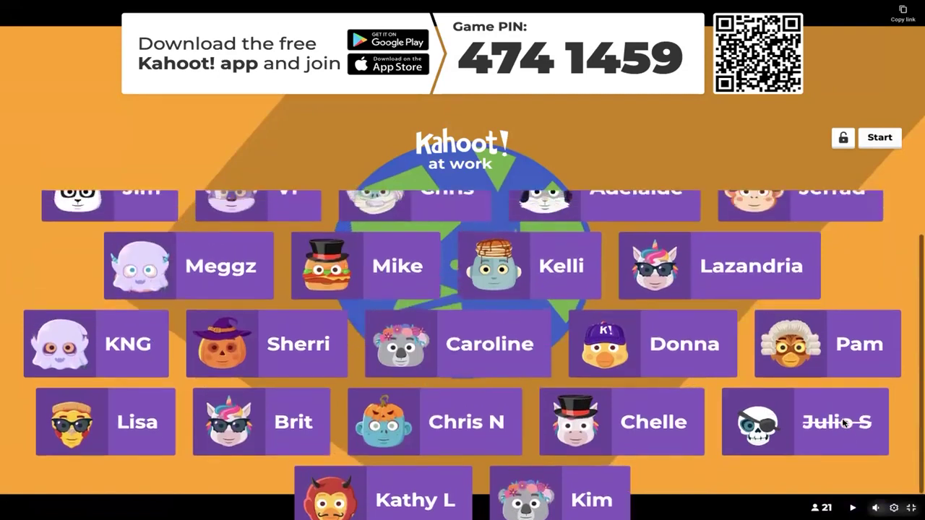
{"action": "scroll", "coordinate": [843, 422], "scroll_direction": "up", "scroll_amount": 2}
{"action": "scroll", "coordinate": [843, 423], "scroll_direction": "down", "scroll_amount": 1}
{"action": "scroll", "coordinate": [842, 418], "scroll_direction": "down", "scroll_amount": 1}
{"action": "scroll", "coordinate": [842, 418], "scroll_direction": "up", "scroll_amount": 2}
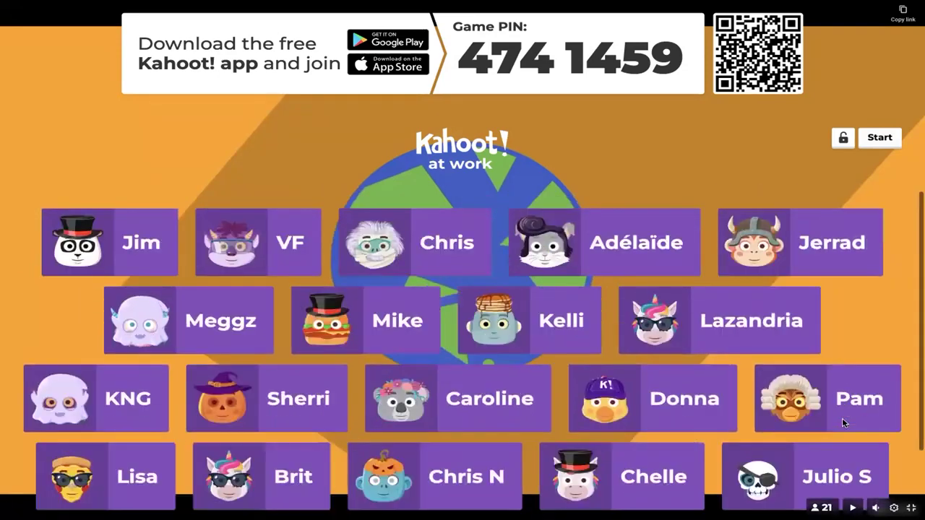
- Start the game for the joined players, showing slide 1 'Welcome to Kahoot 101'
{"action": "left_click", "coordinate": [879, 139]}
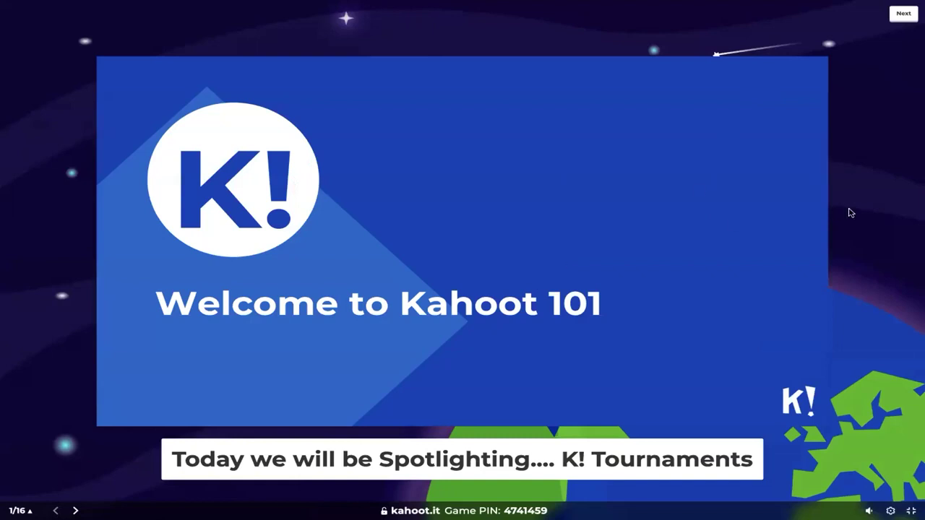
- Advance to the 2022 word cloud question and lower the presentation volume slightly
{"action": "left_click", "coordinate": [903, 15]}
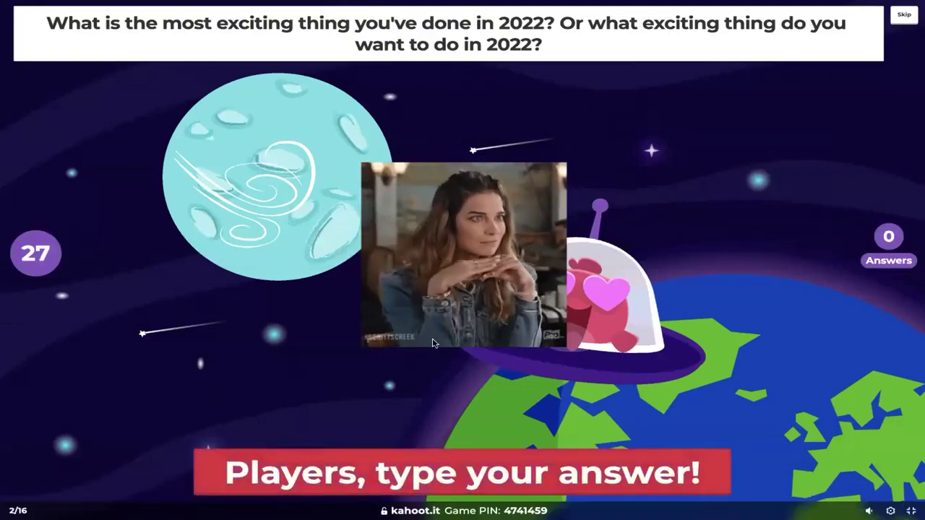
{"action": "mouse_move", "coordinate": [869, 511]}
{"action": "left_click_drag", "start_coordinate": [846, 510], "coordinate": [844, 510]}
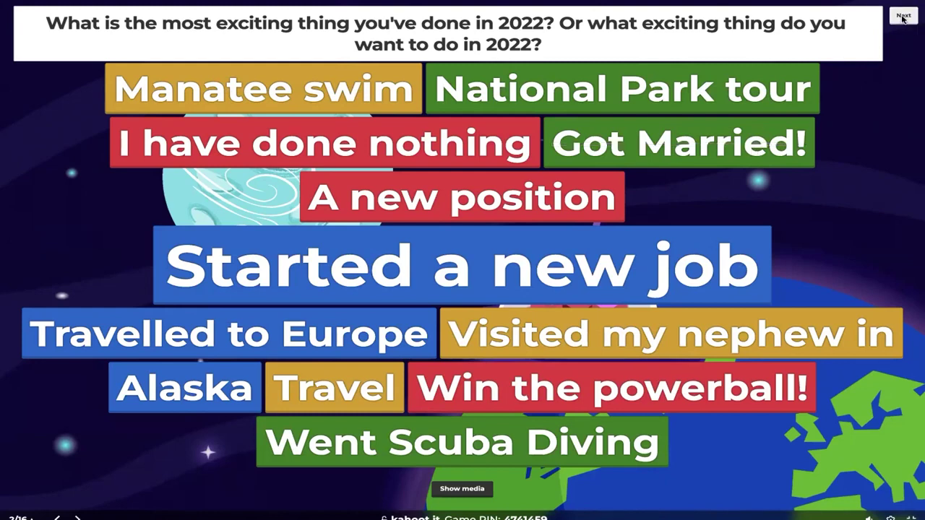
- Move past the word cloud results to slide 3, 'Kahoot! at work: 101'
{"action": "left_click", "coordinate": [903, 17]}
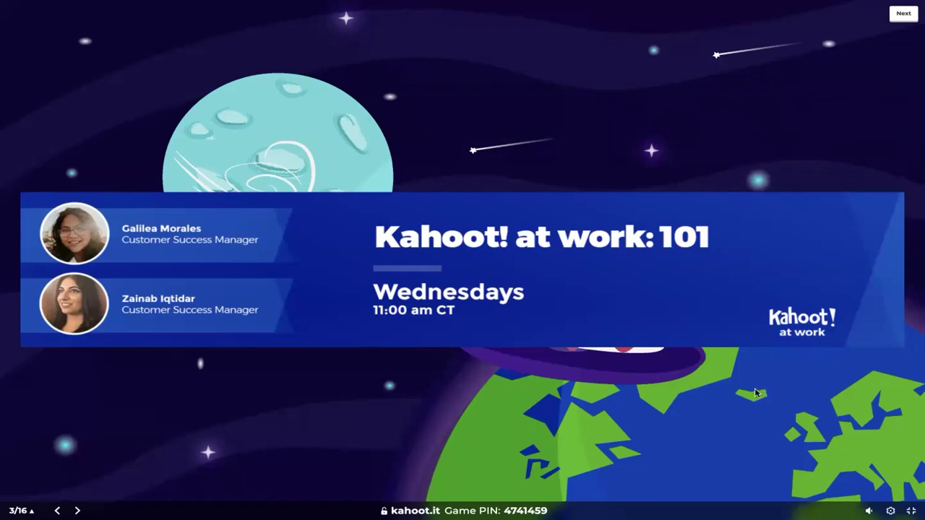
- Advance to the 'How well do you know Kahoot?' poll and collect its results
{"action": "left_click", "coordinate": [904, 14]}
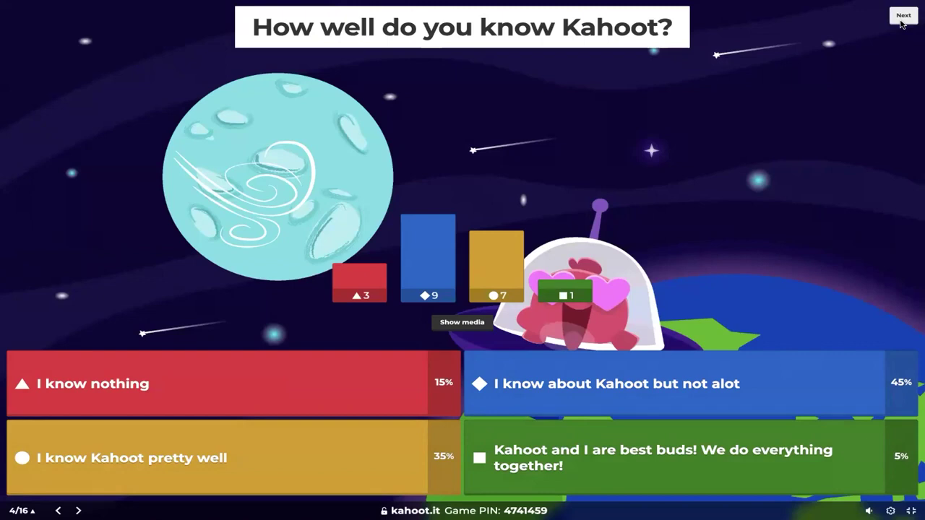
- Advance to the 'What is your role in your organization?' word cloud question
{"action": "left_click", "coordinate": [903, 16]}
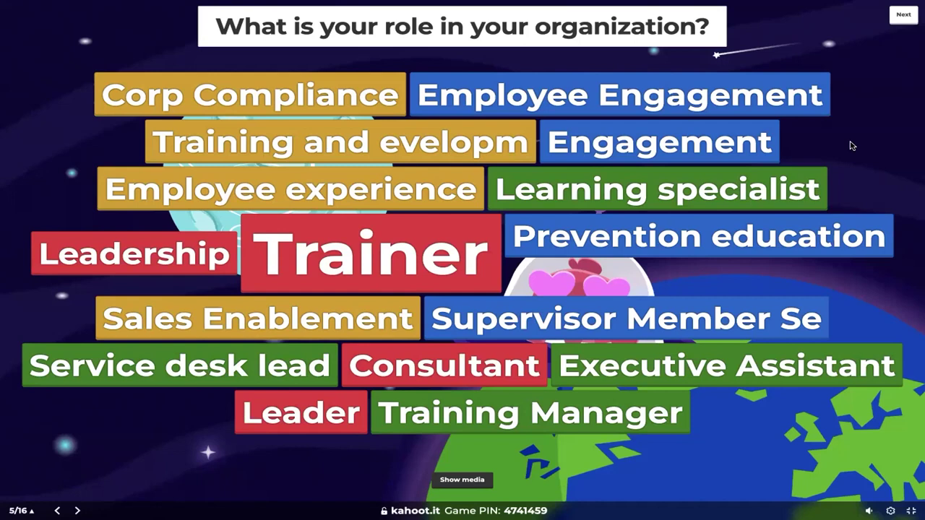
- Advance through the Key numbers slide to the slide 7 brainstorm question
{"action": "left_click", "coordinate": [903, 18]}
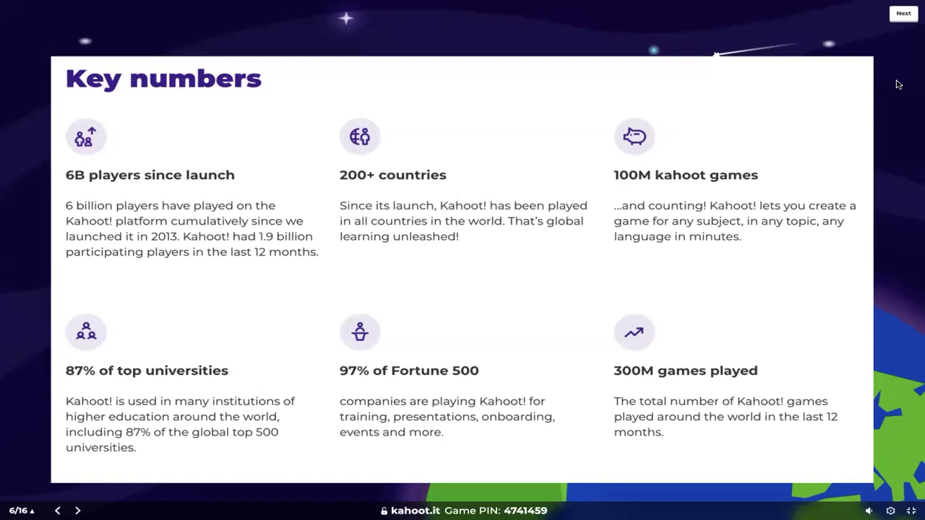
{"action": "left_click", "coordinate": [904, 16]}
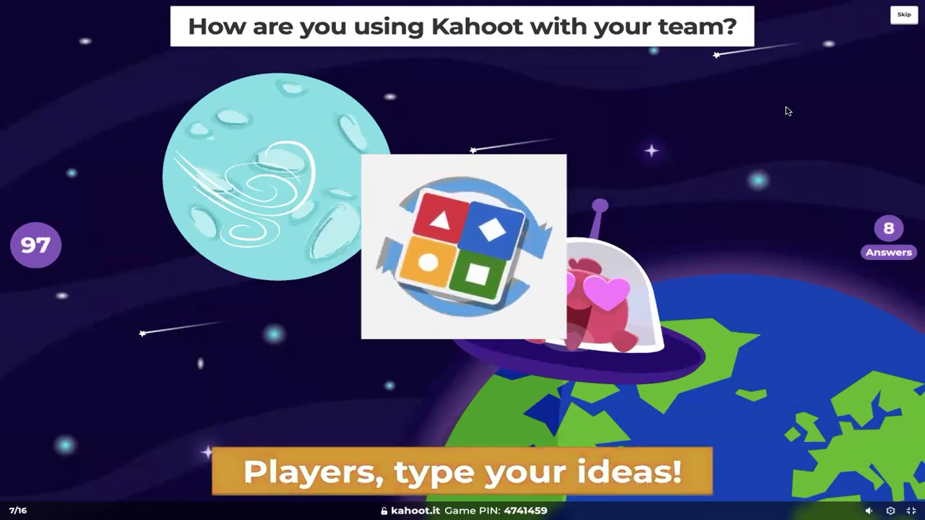
- Let the brainstorm countdown run while players submit their ideas
{"action": "mouse_move", "coordinate": [849, 504]}
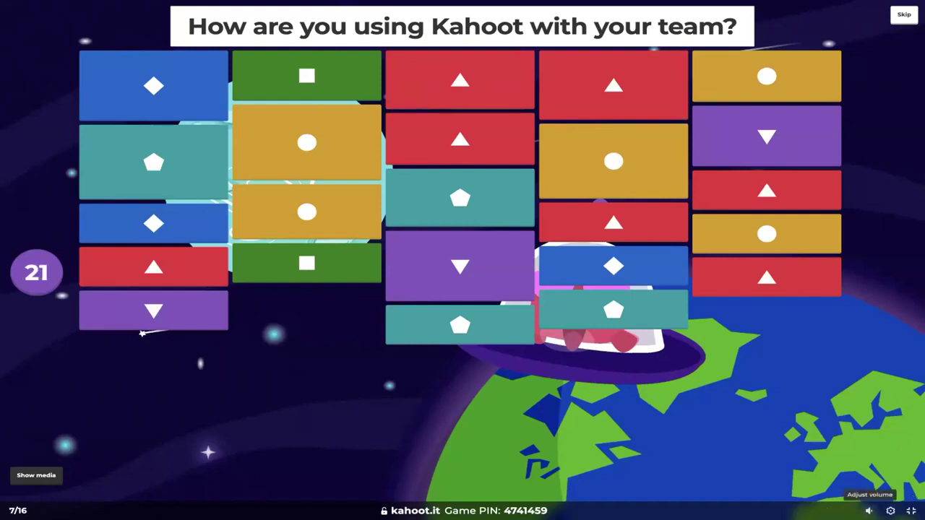
- Wait for the countdown to end so ideas like Training, Fun and Icebreakers appear as cards
{"action": "mouse_move", "coordinate": [870, 510]}
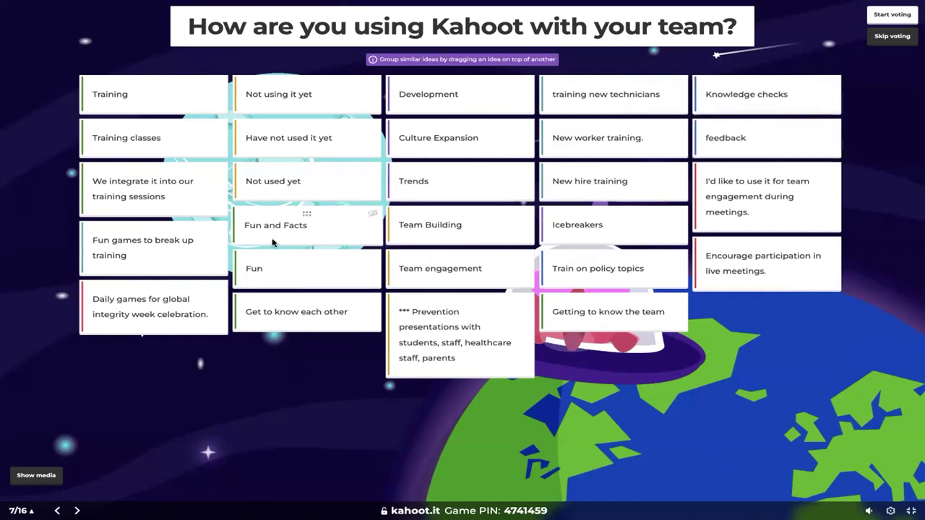
{"action": "mouse_move", "coordinate": [171, 139]}
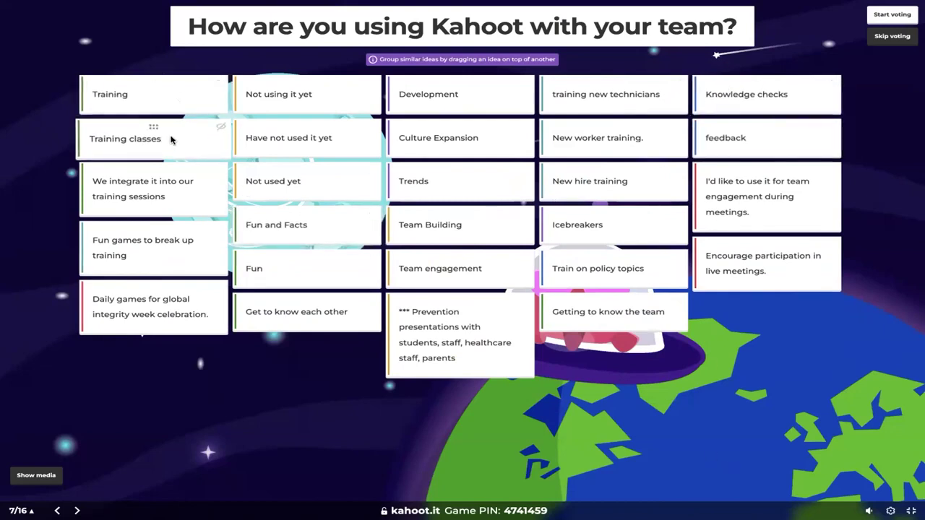
{"action": "mouse_move", "coordinate": [177, 195]}
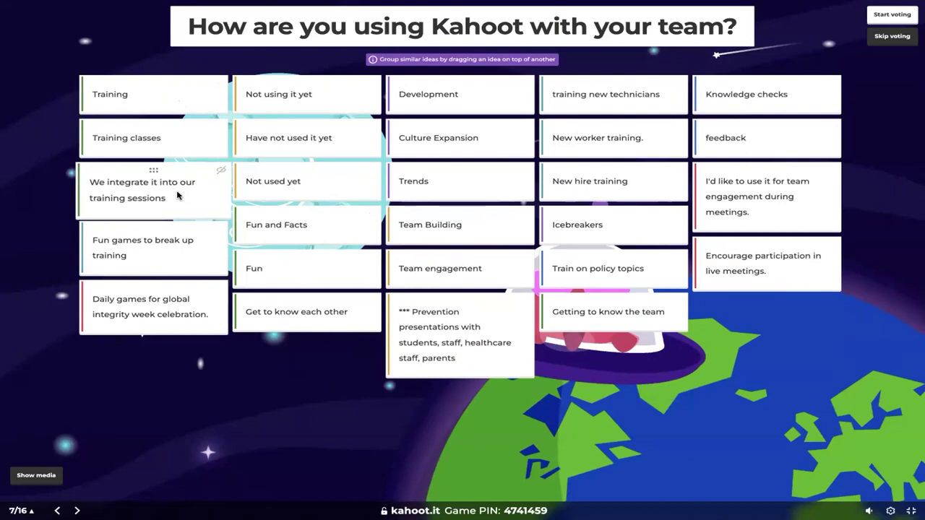
- Group training ideas under Training classes, pair the not-used answers, and join Fun with Fun and Facts
{"action": "left_click_drag", "start_coordinate": [177, 195], "coordinate": [159, 149]}
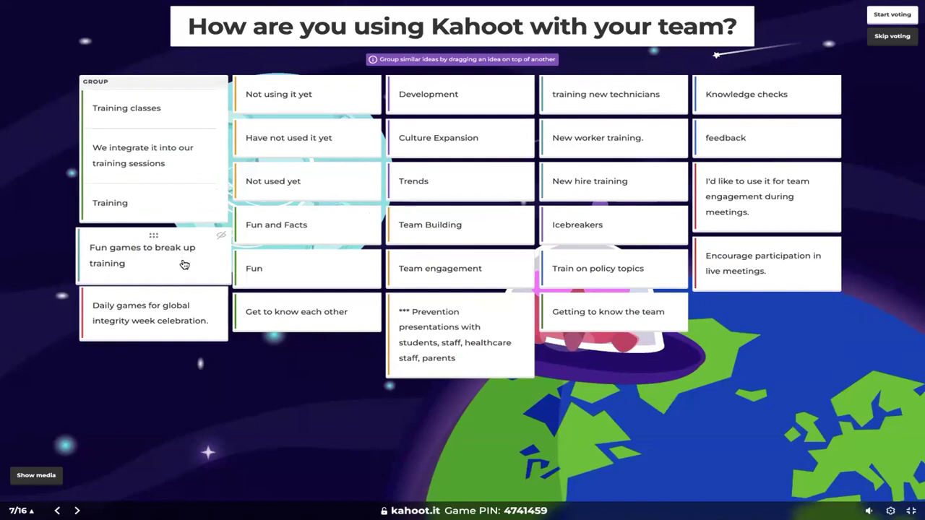
{"action": "left_click_drag", "start_coordinate": [184, 264], "coordinate": [173, 187]}
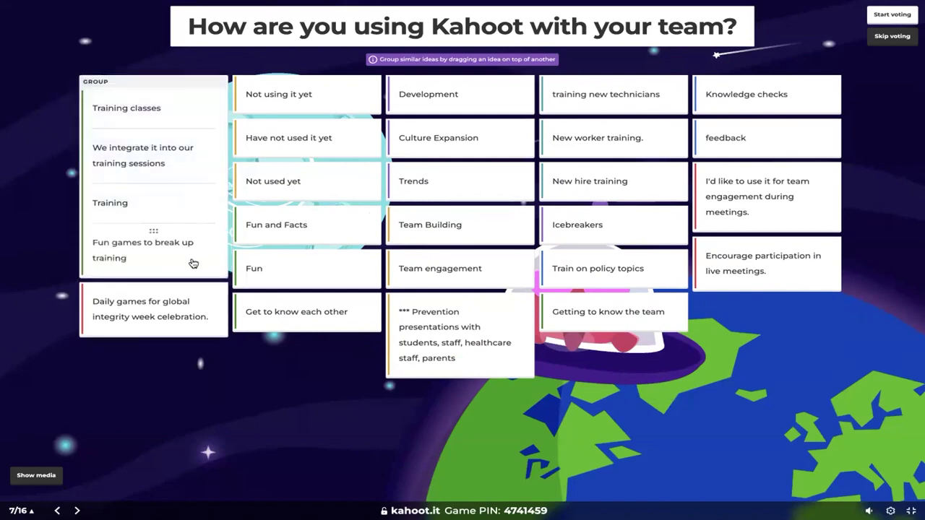
{"action": "left_click_drag", "start_coordinate": [319, 103], "coordinate": [320, 144]}
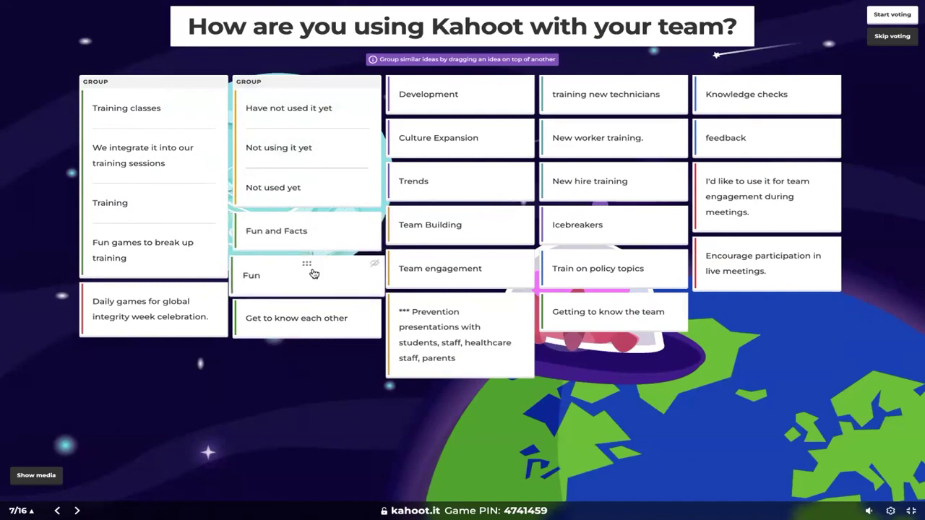
{"action": "left_click_drag", "start_coordinate": [314, 242], "coordinate": [320, 235]}
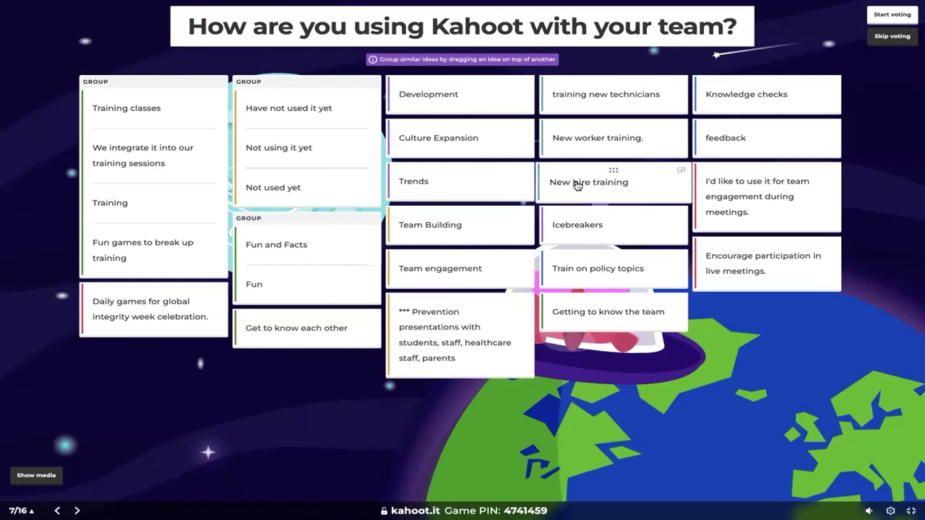
- Group New hire training with New worker training, adding policy and new-technician training; gather four engagement ideas under Team Building
{"action": "left_click_drag", "start_coordinate": [578, 185], "coordinate": [581, 147]}
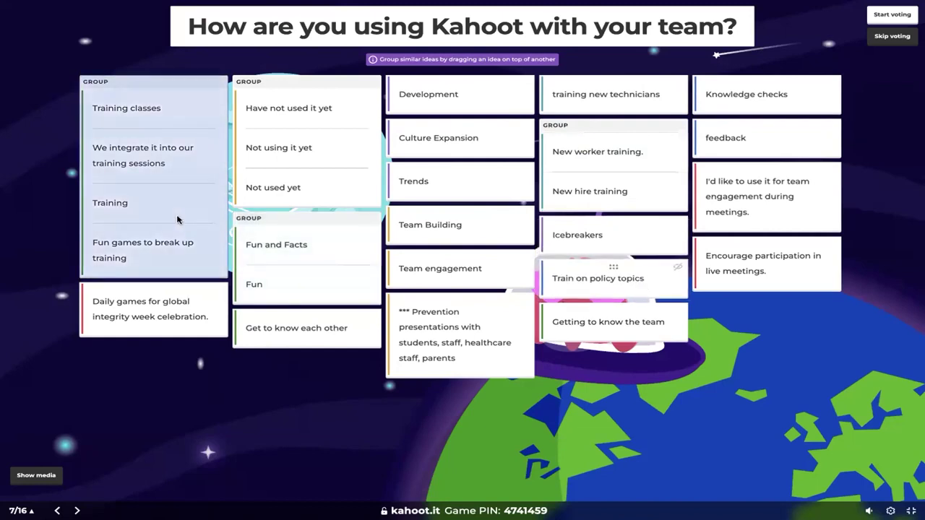
{"action": "left_click_drag", "start_coordinate": [177, 219], "coordinate": [177, 218]}
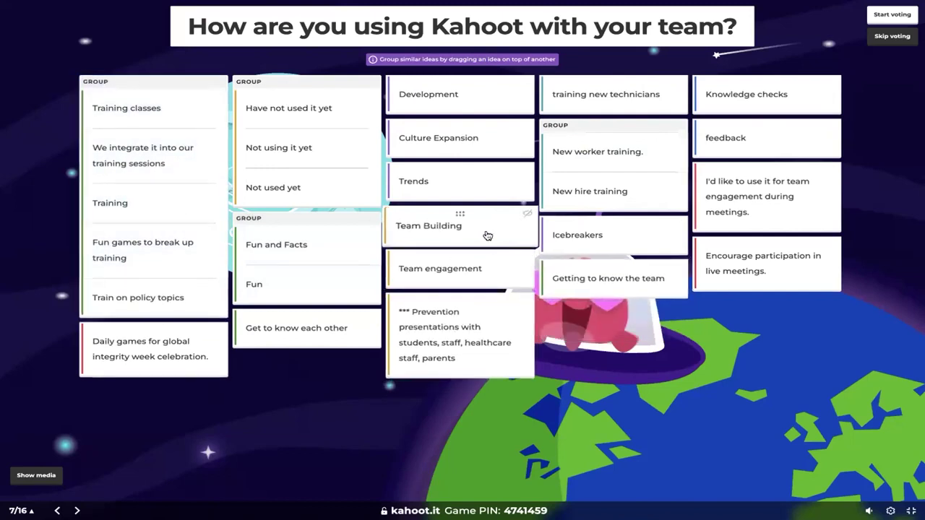
{"action": "left_click_drag", "start_coordinate": [481, 272], "coordinate": [470, 235]}
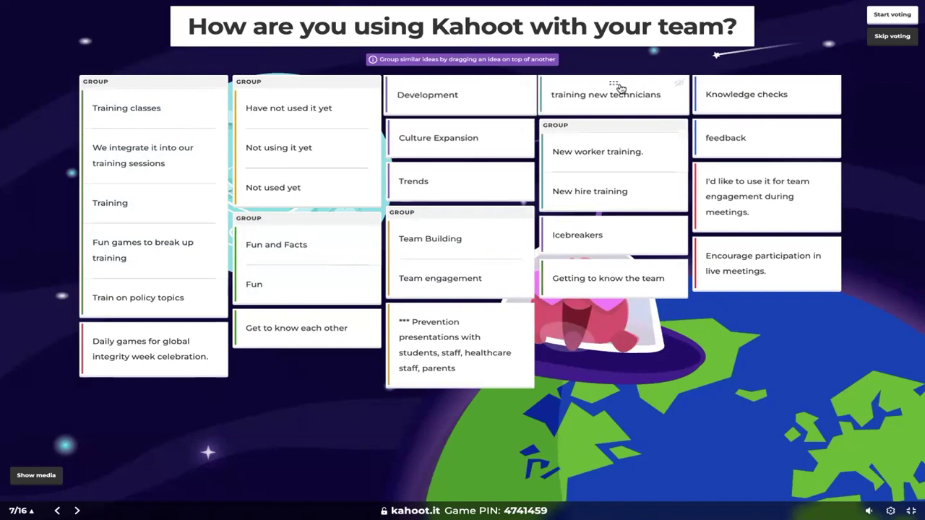
{"action": "left_click_drag", "start_coordinate": [647, 94], "coordinate": [185, 155]}
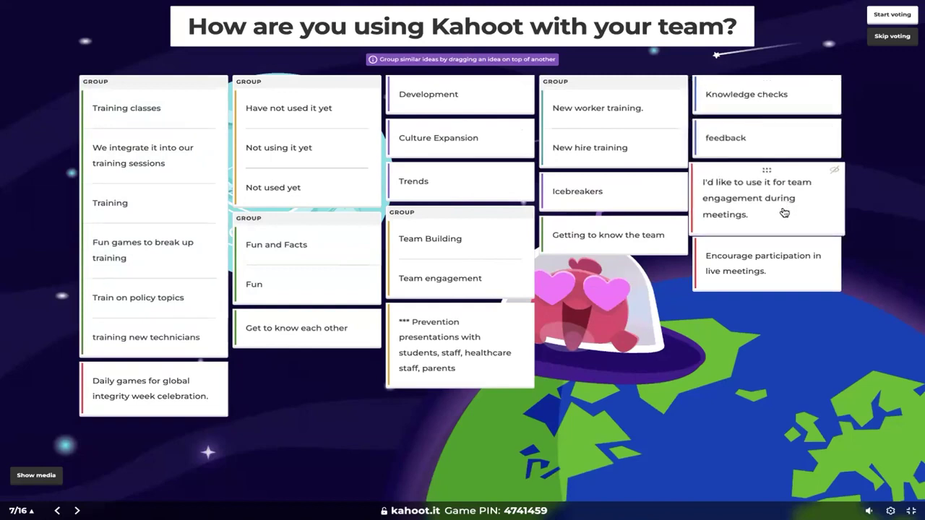
{"action": "left_click_drag", "start_coordinate": [785, 209], "coordinate": [472, 265]}
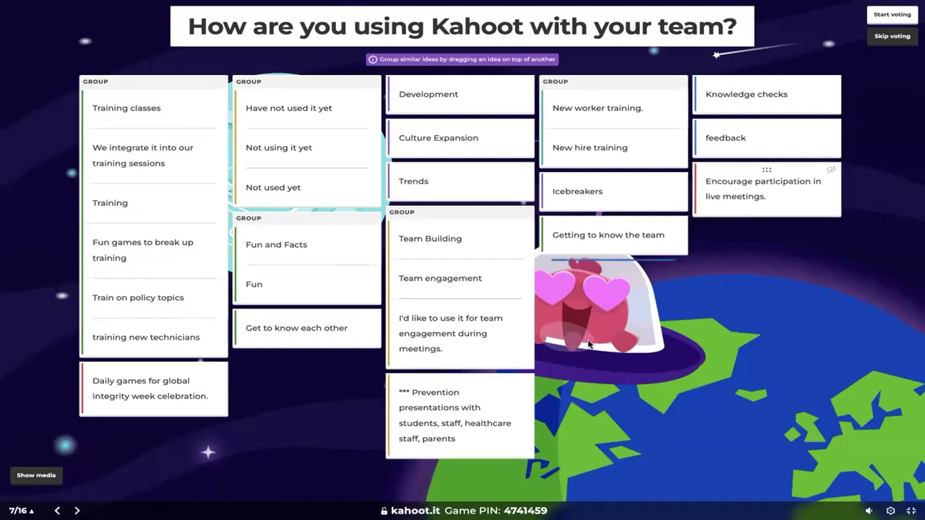
{"action": "left_click_drag", "start_coordinate": [486, 318], "coordinate": [487, 316]}
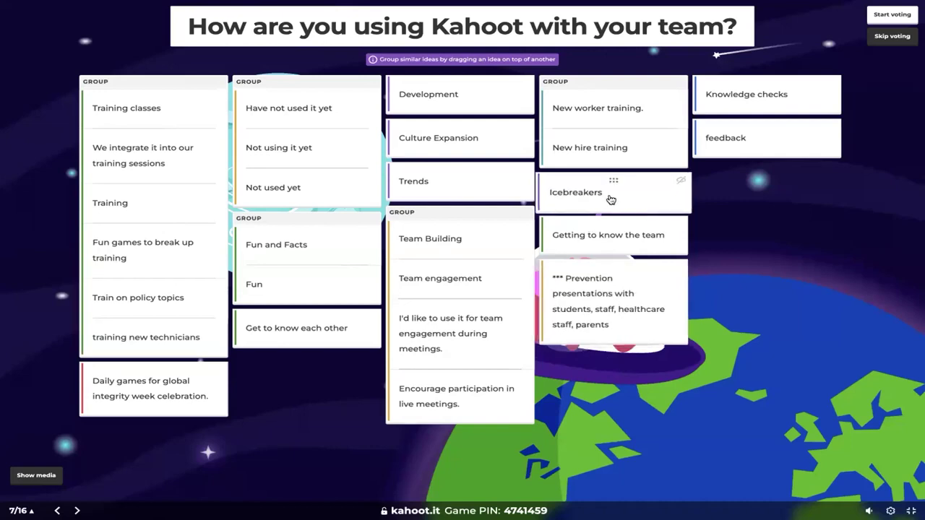
- Group Getting to know the team and Get to know each other with Icebreakers; move the global integrity week idea below feedback
{"action": "left_click_drag", "start_coordinate": [609, 244], "coordinate": [599, 200]}
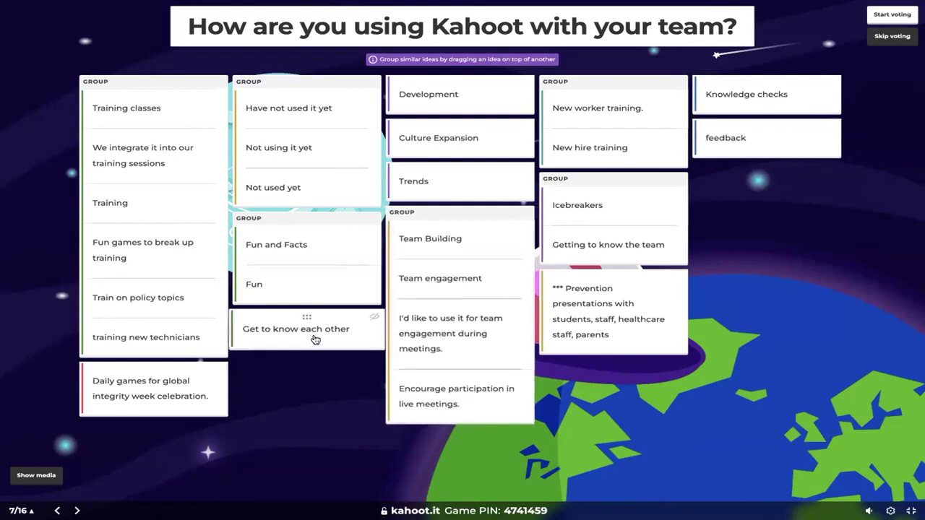
{"action": "left_click_drag", "start_coordinate": [315, 339], "coordinate": [631, 226]}
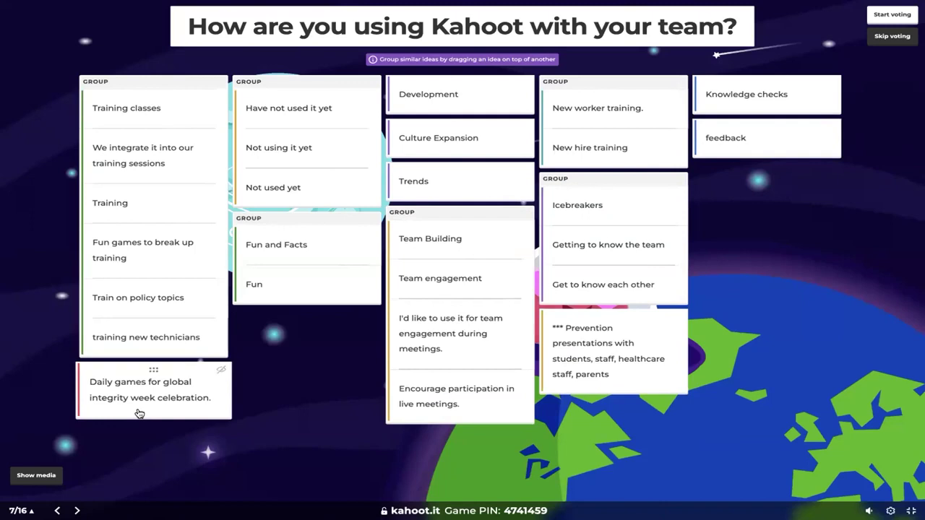
{"action": "left_click_drag", "start_coordinate": [149, 410], "coordinate": [758, 211]}
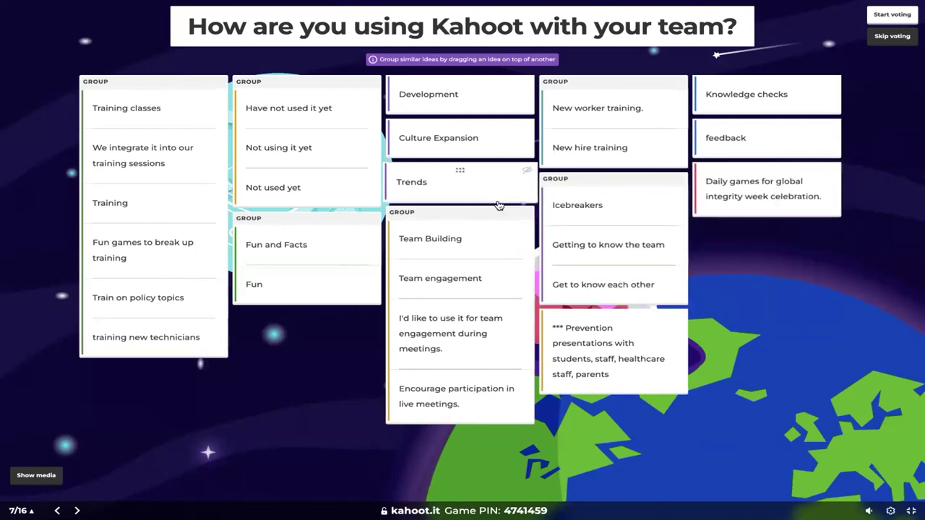
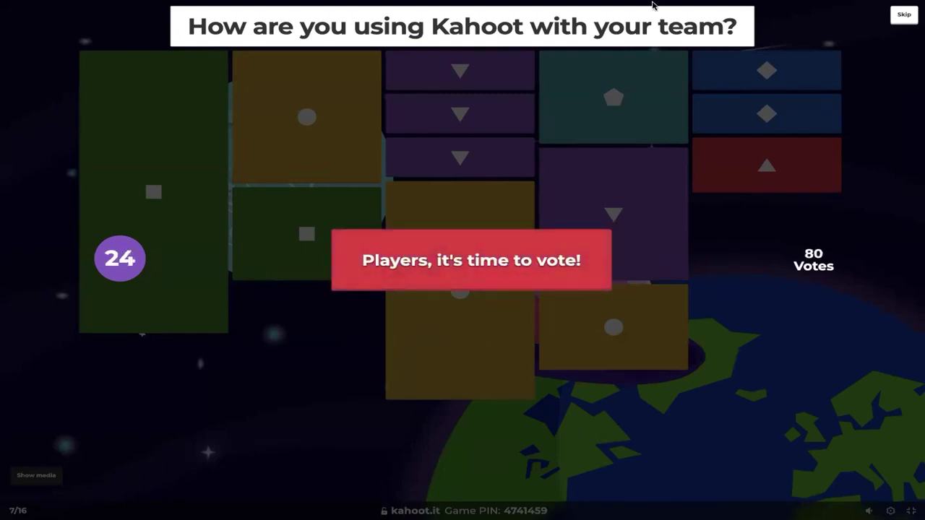
- Wait for the 'How are you using Kahoot with your team?' vote countdown to end and show ranked results
{"action": "mouse_move", "coordinate": [652, 5]}
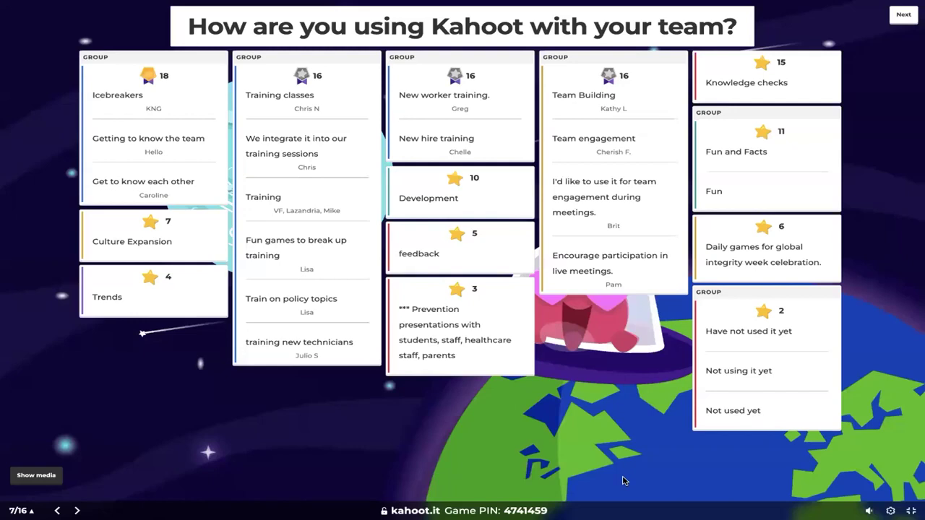
- Advance from the brainstorm results to the scoreboard after question 7 of 16
{"action": "left_click", "coordinate": [902, 16]}
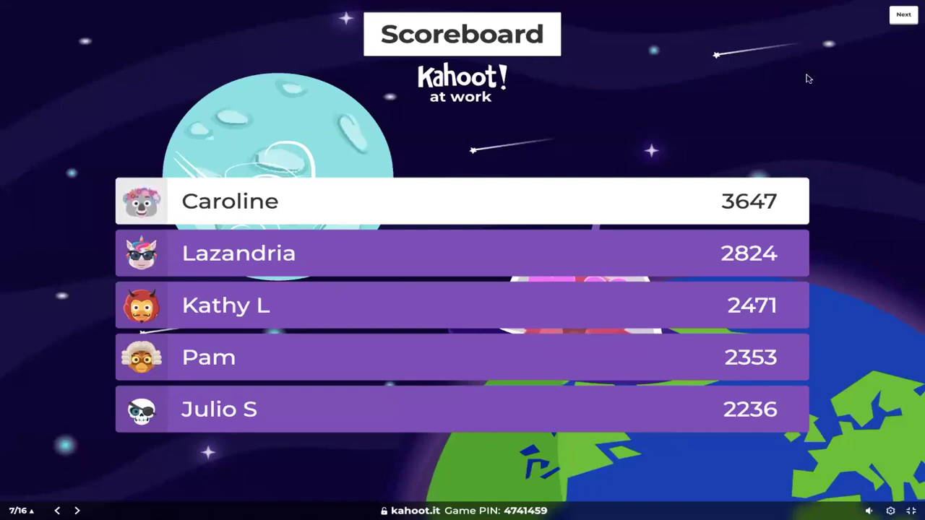
- Advance two slides to 9/16, 'Spotlight: K! Tournaments', and exit full-screen mode
{"action": "left_click", "coordinate": [904, 16]}
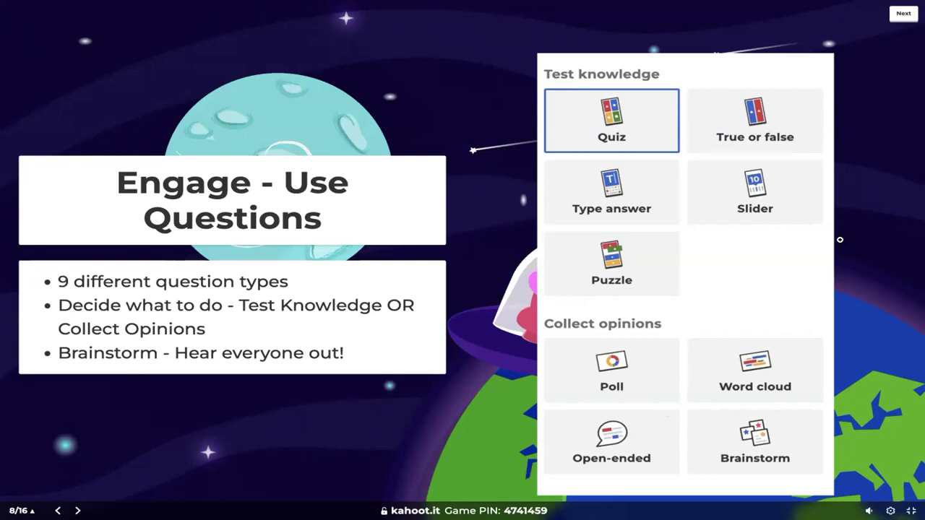
{"action": "left_click", "coordinate": [903, 18]}
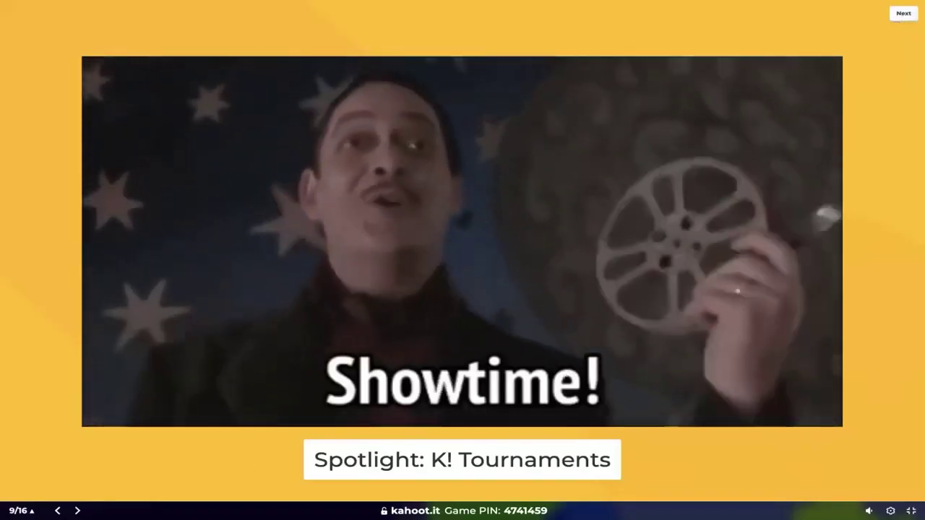
{"action": "key", "text": "Escape"}
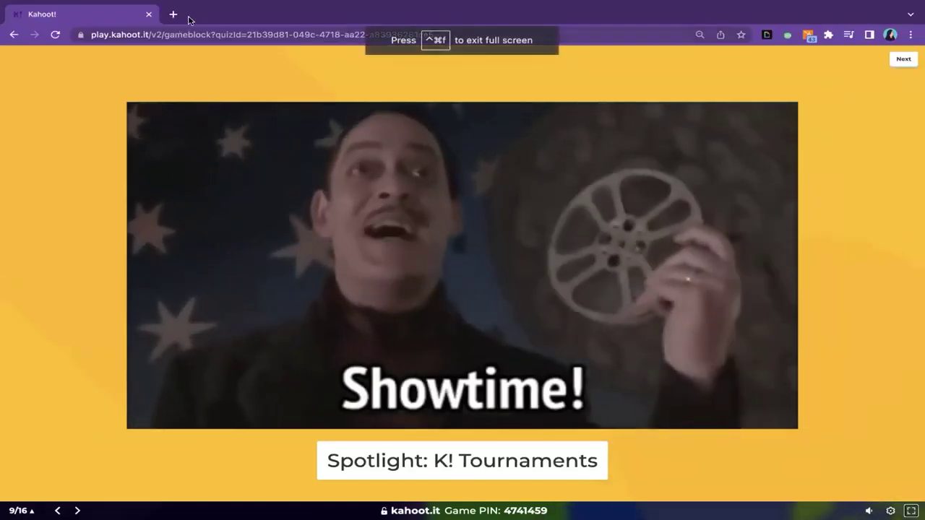
- Load kahoot.com in a new browser tab
{"action": "left_click", "coordinate": [172, 14]}
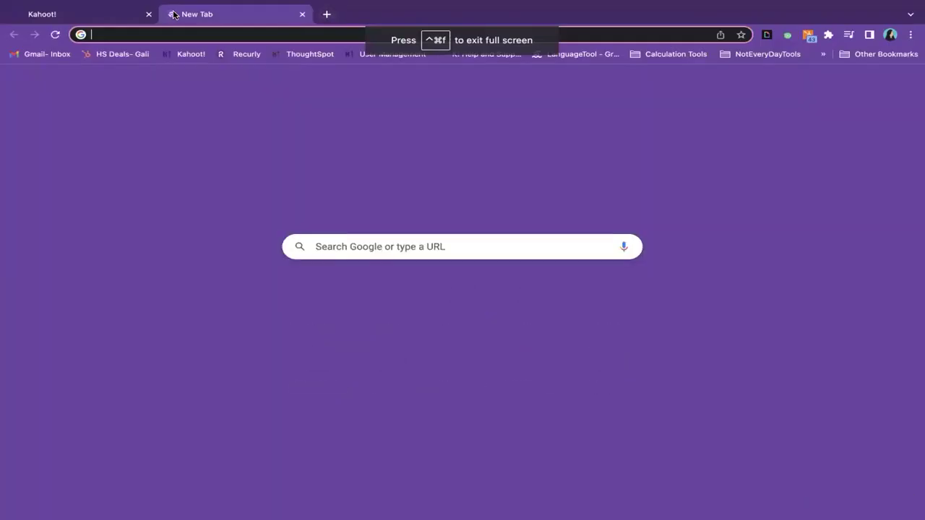
{"action": "type", "text": "kahoot.com"}
{"action": "key", "text": "Return"}
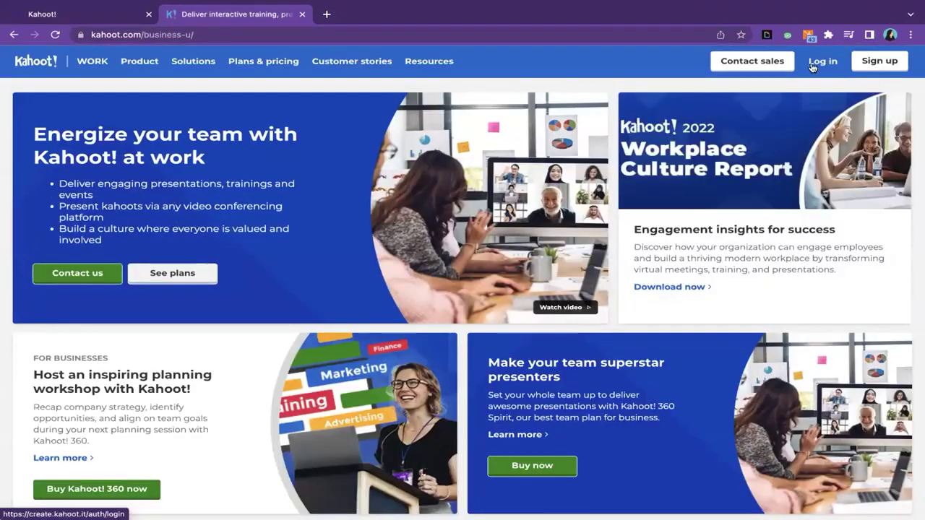
- Log in with the saved credentials and postpone email verification until next time
{"action": "left_click", "coordinate": [816, 63]}
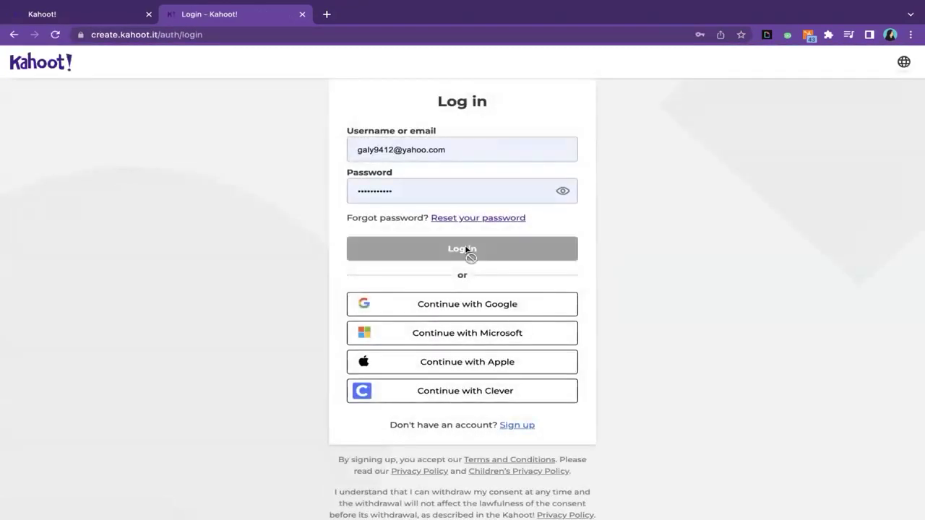
{"action": "left_click", "coordinate": [467, 250]}
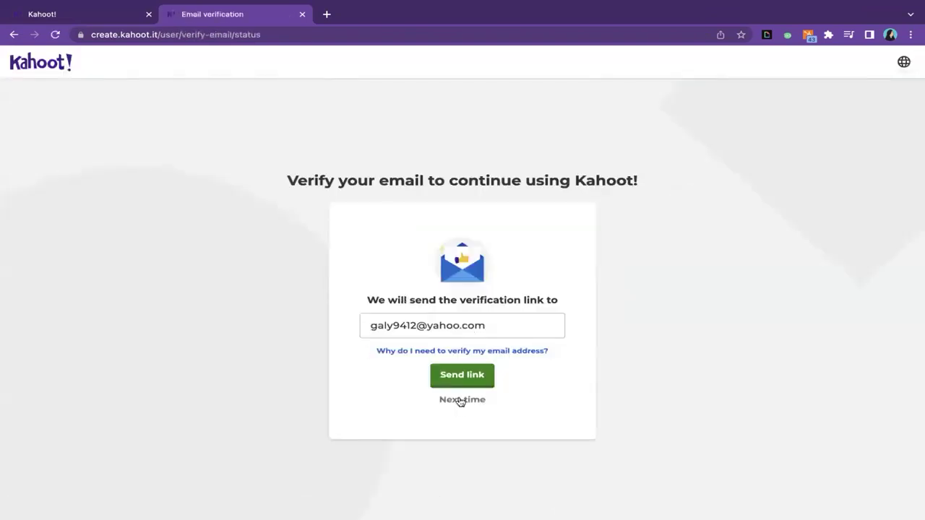
{"action": "left_click", "coordinate": [460, 401]}
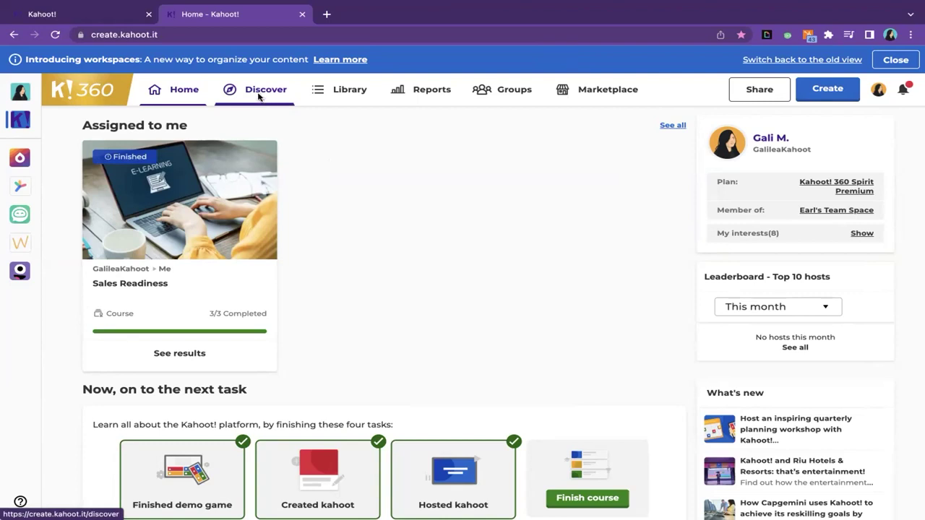
- Open Discover and scroll to the 'Top picks for business' and 'Recommended by Kahoot! Academy' rows
{"action": "left_click", "coordinate": [258, 94]}
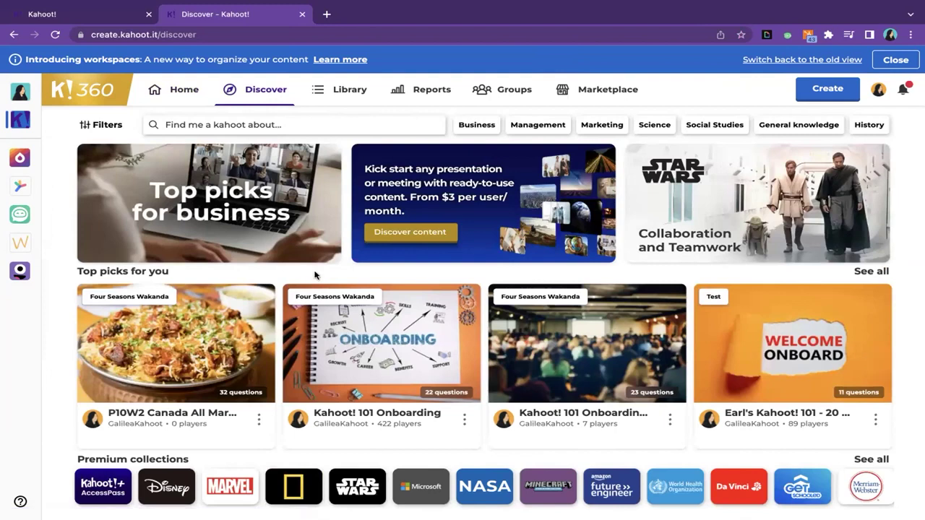
{"action": "scroll", "coordinate": [314, 275], "scroll_direction": "down", "scroll_amount": 1}
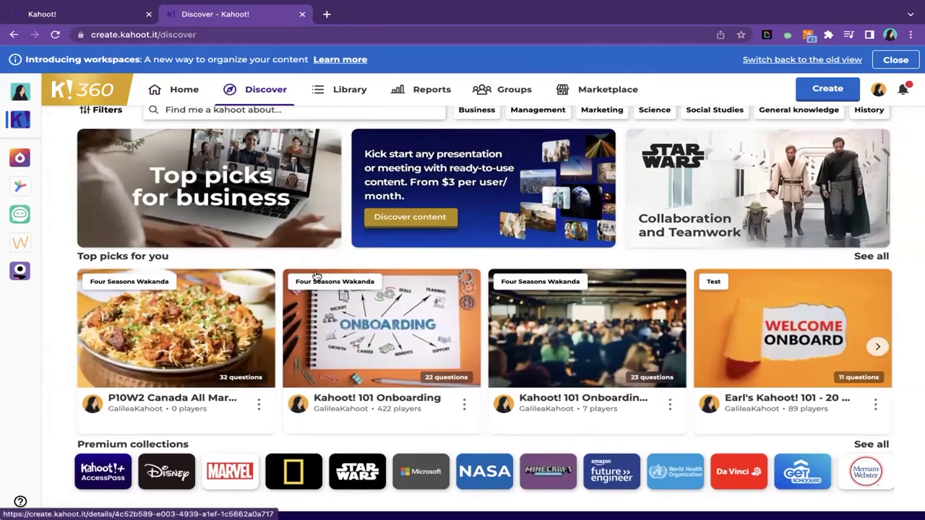
{"action": "scroll", "coordinate": [316, 276], "scroll_direction": "down", "scroll_amount": 2}
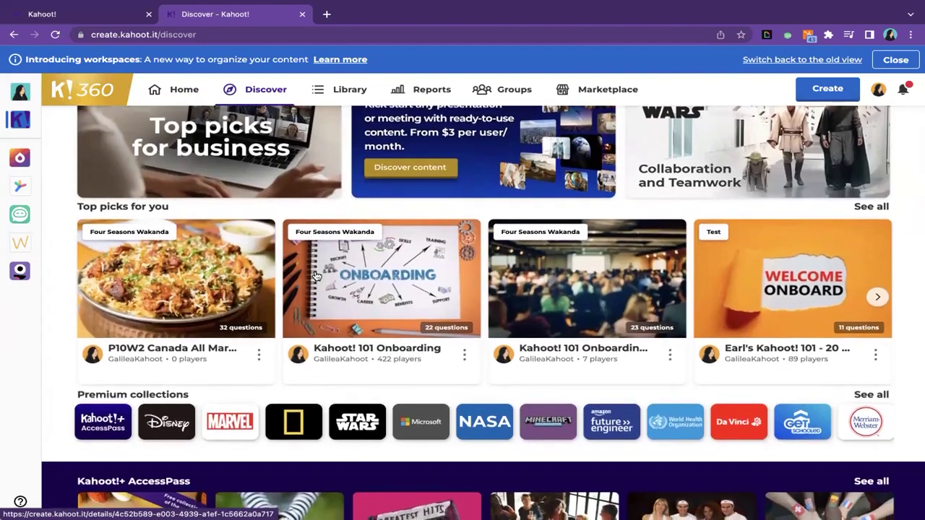
{"action": "scroll", "coordinate": [316, 276], "scroll_direction": "down", "scroll_amount": 2}
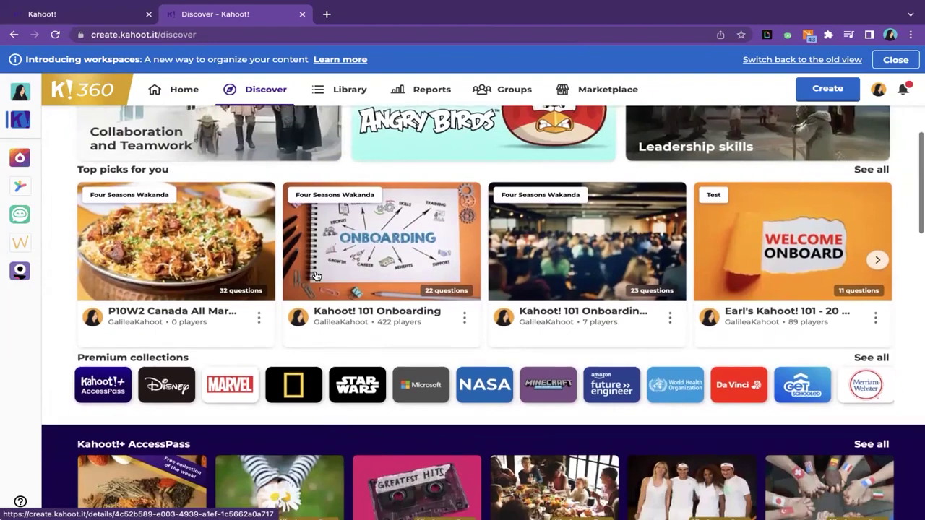
{"action": "scroll", "coordinate": [316, 277], "scroll_direction": "up", "scroll_amount": 3}
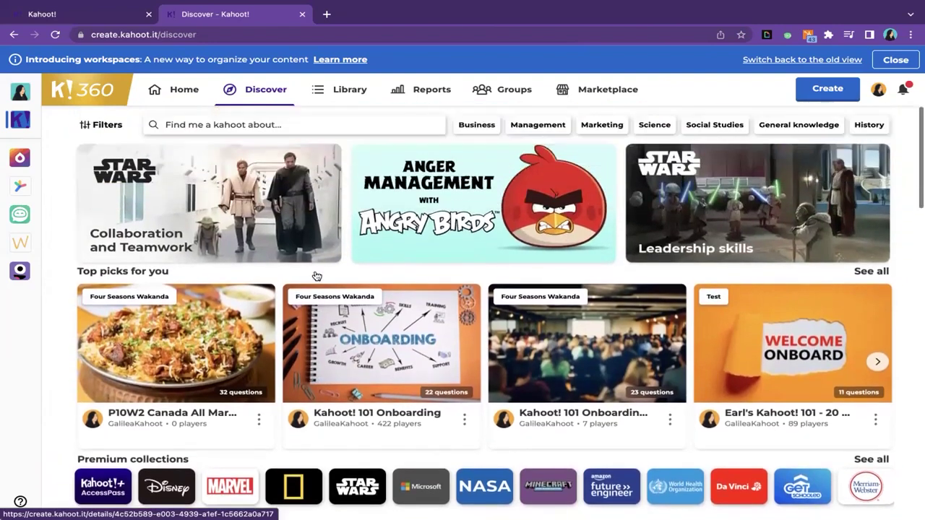
{"action": "scroll", "coordinate": [327, 314], "scroll_direction": "down", "scroll_amount": 10}
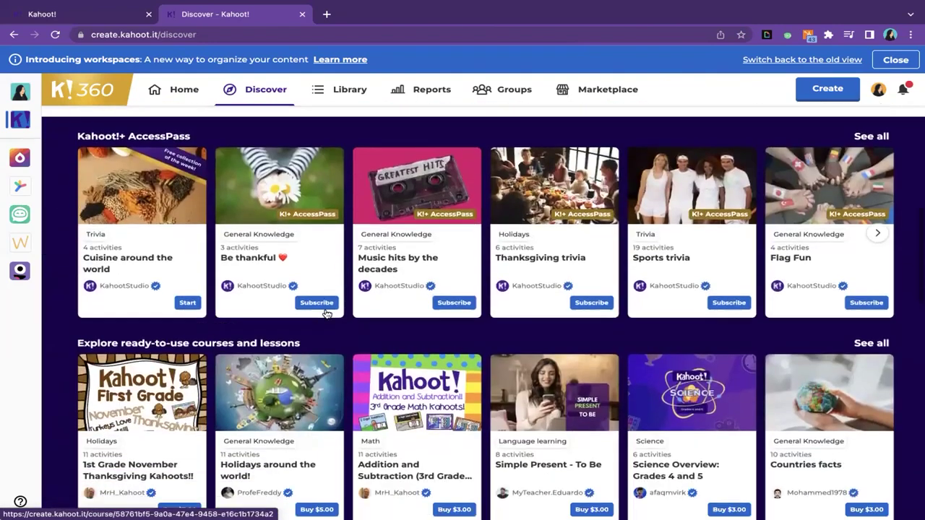
{"action": "scroll", "coordinate": [327, 313], "scroll_direction": "up", "scroll_amount": 3}
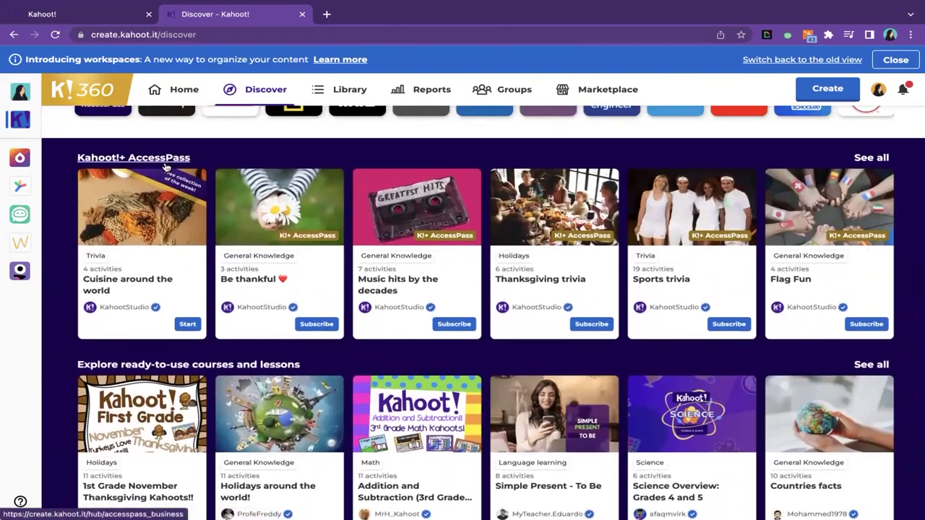
{"action": "scroll", "coordinate": [165, 168], "scroll_direction": "down", "scroll_amount": 3}
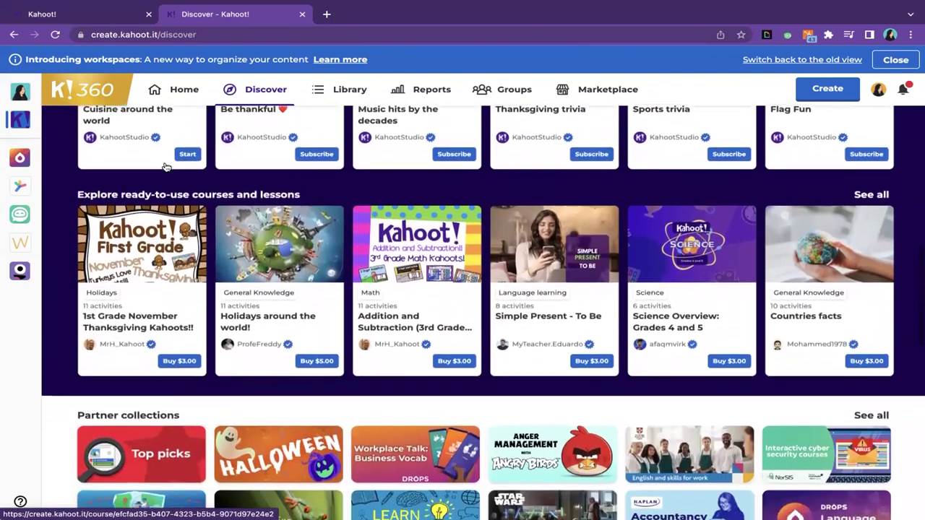
{"action": "scroll", "coordinate": [165, 168], "scroll_direction": "down", "scroll_amount": 2}
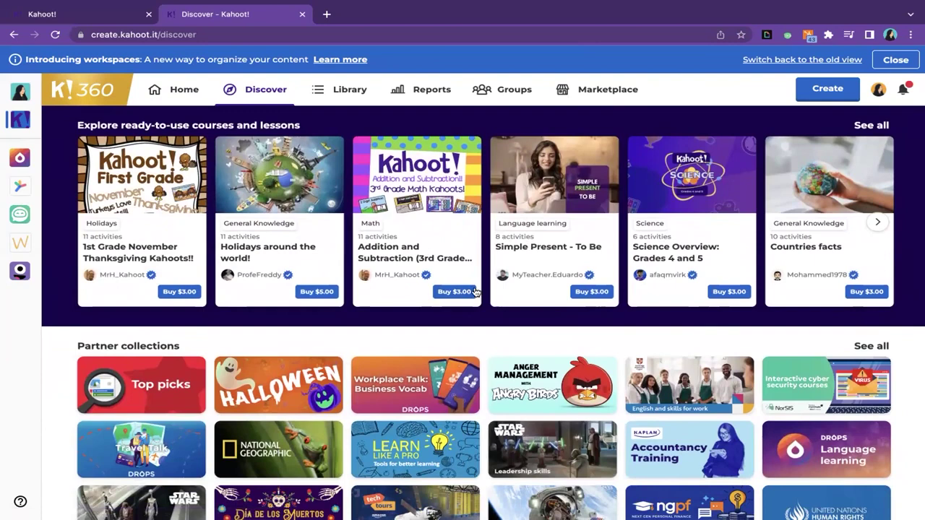
{"action": "scroll", "coordinate": [476, 292], "scroll_direction": "down", "scroll_amount": 4}
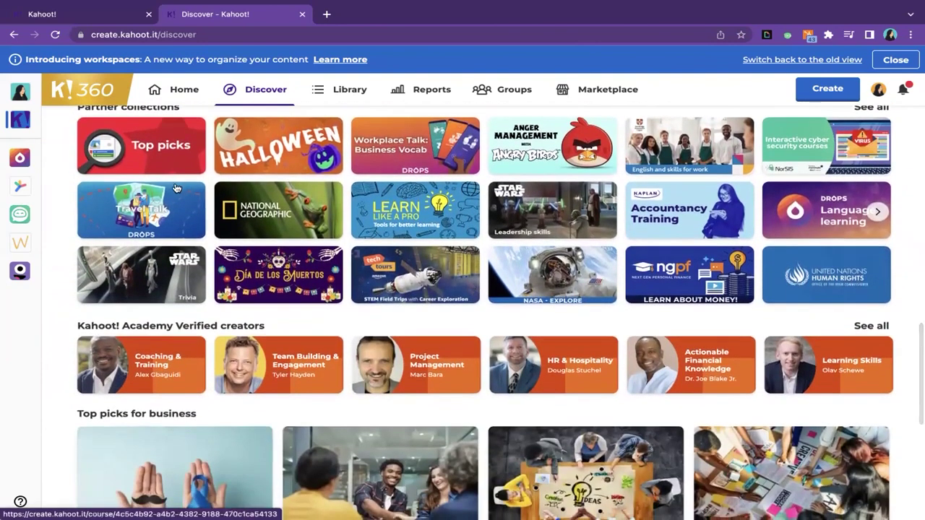
{"action": "scroll", "coordinate": [607, 242], "scroll_direction": "down", "scroll_amount": 5}
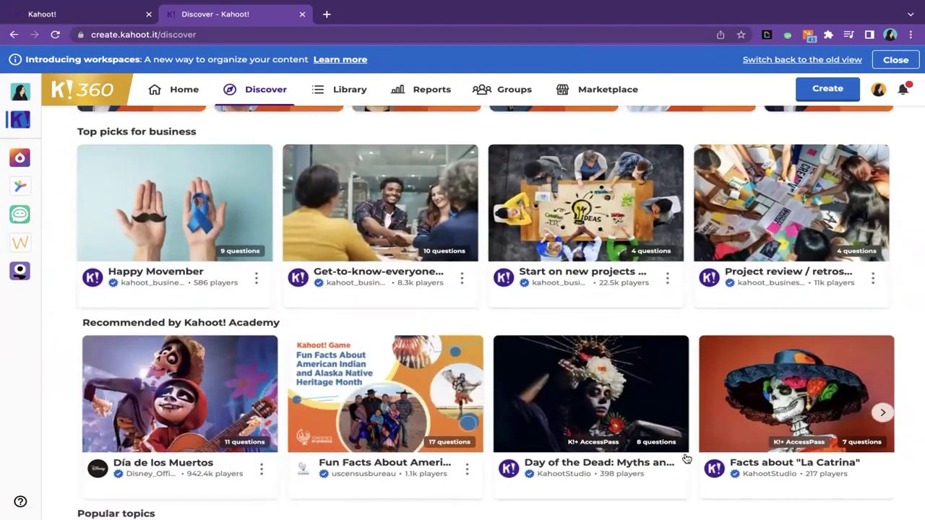
{"action": "scroll", "coordinate": [425, 299], "scroll_direction": "down", "scroll_amount": 2}
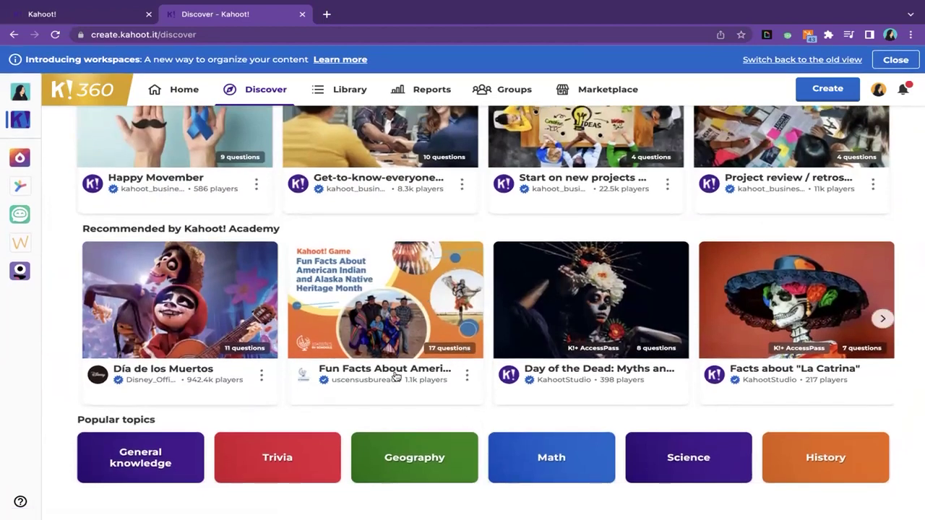
{"action": "mouse_move", "coordinate": [582, 351]}
{"action": "scroll", "coordinate": [390, 278], "scroll_direction": "up", "scroll_amount": 3}
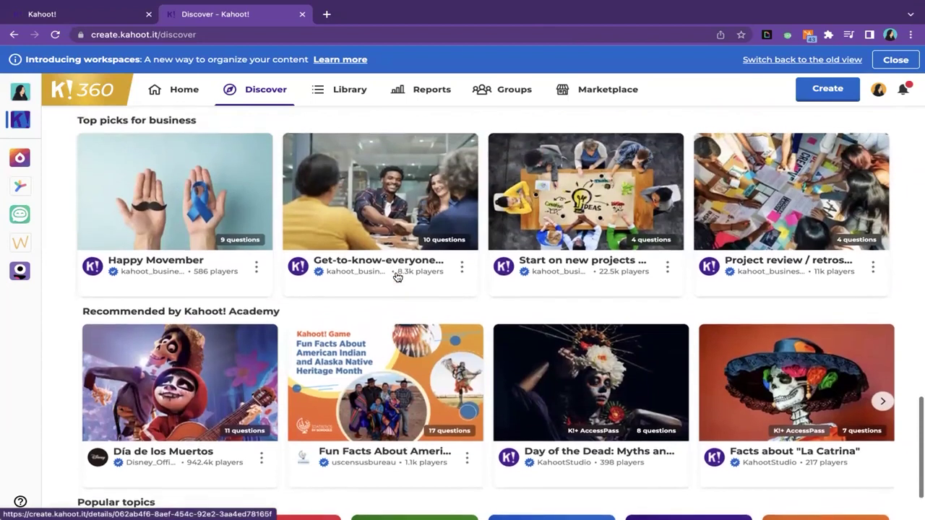
- Open the icebreaker game's details and expand questions 2 and 3 to see their word-cloud details
{"action": "left_click", "coordinate": [354, 215]}
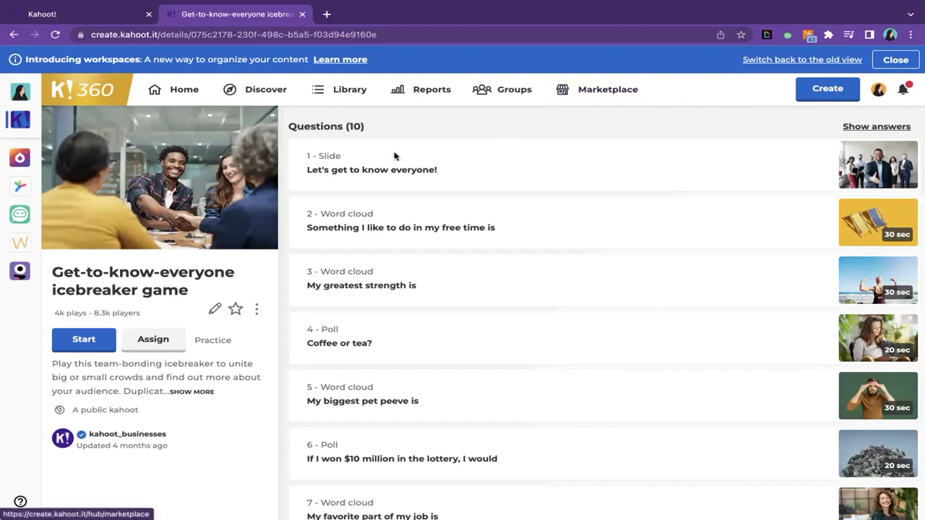
{"action": "left_click", "coordinate": [498, 174]}
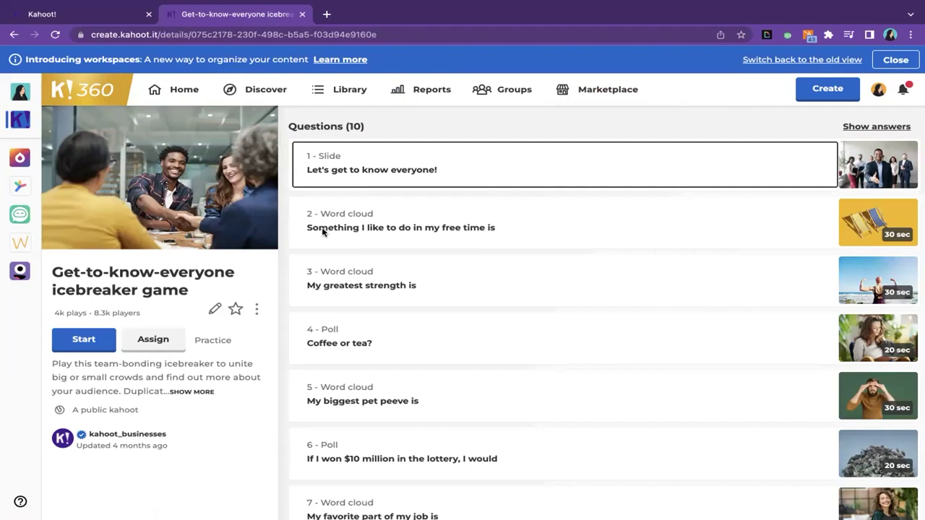
{"action": "left_click", "coordinate": [491, 231]}
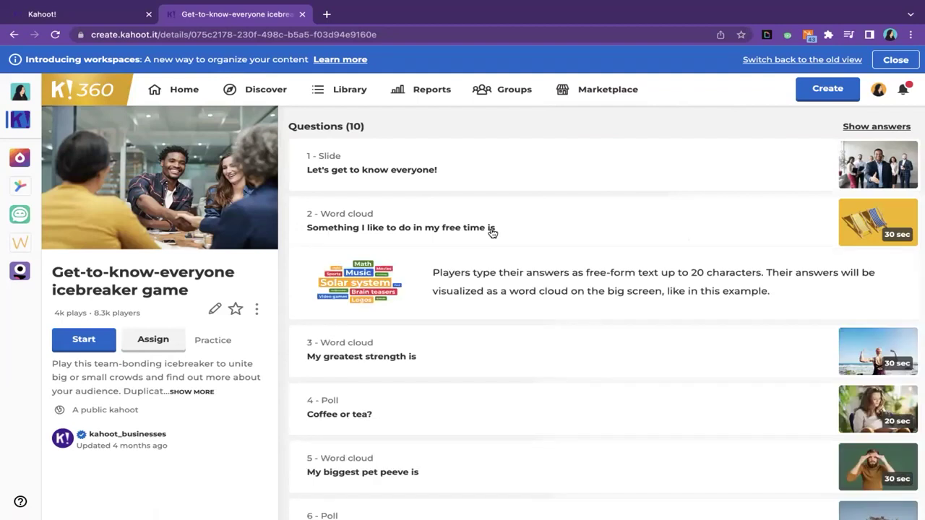
{"action": "left_click", "coordinate": [379, 281]}
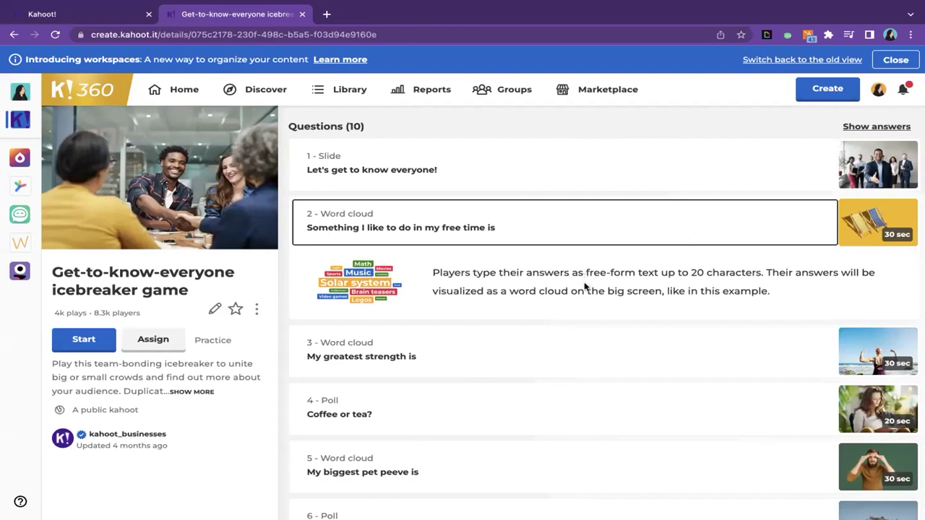
{"action": "scroll", "coordinate": [586, 287], "scroll_direction": "down", "scroll_amount": 3}
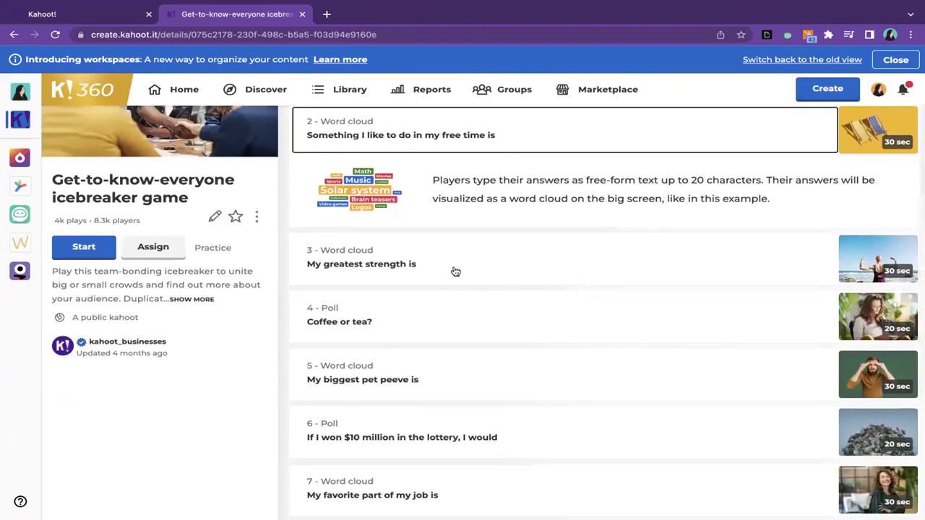
{"action": "left_click", "coordinate": [460, 270]}
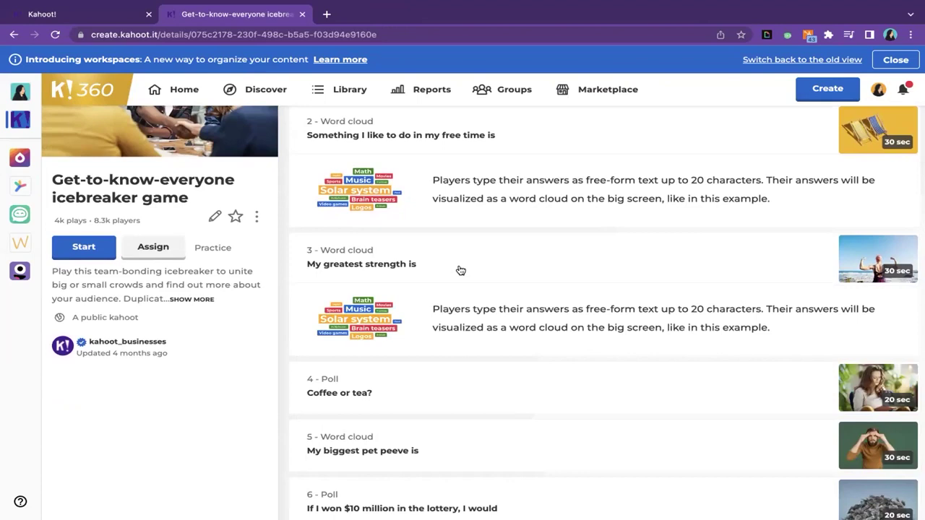
- Scroll through all ten questions and collapse the word-cloud explanations of questions 3 and 2
{"action": "scroll", "coordinate": [460, 270], "scroll_direction": "down", "scroll_amount": 4}
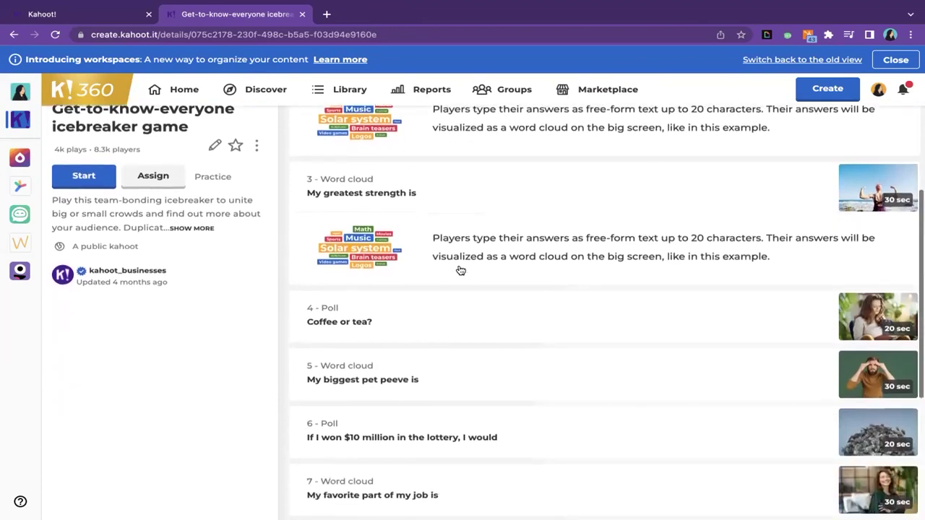
{"action": "scroll", "coordinate": [460, 270], "scroll_direction": "down", "scroll_amount": 2}
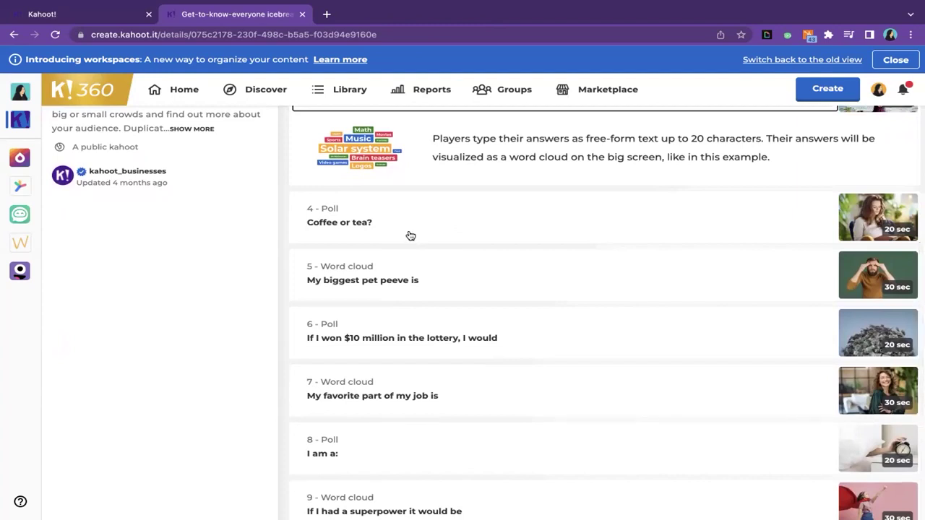
{"action": "scroll", "coordinate": [438, 300], "scroll_direction": "down", "scroll_amount": 3}
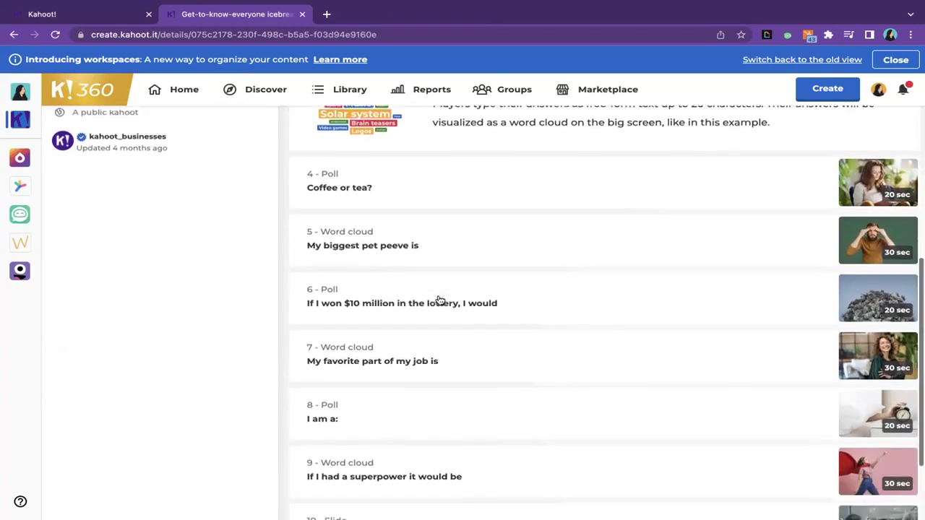
{"action": "scroll", "coordinate": [438, 300], "scroll_direction": "down", "scroll_amount": 1}
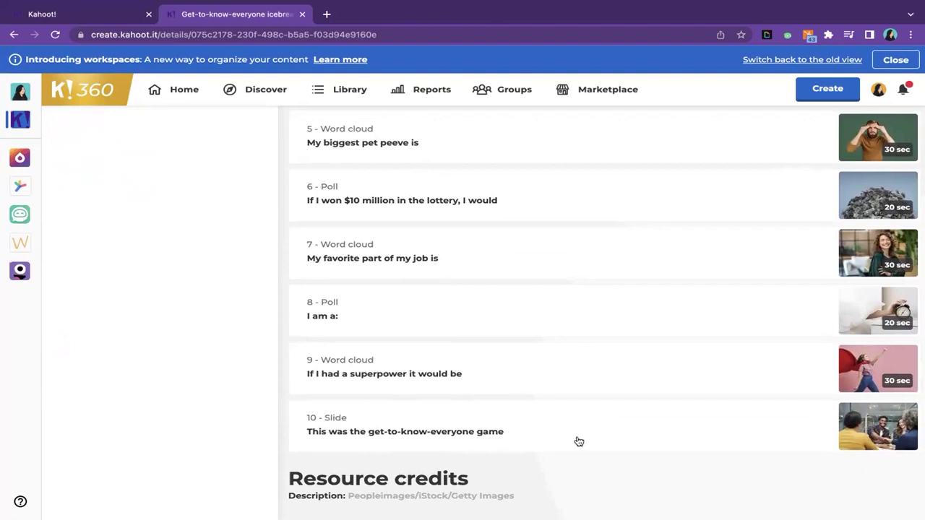
{"action": "scroll", "coordinate": [516, 312], "scroll_direction": "up", "scroll_amount": 15}
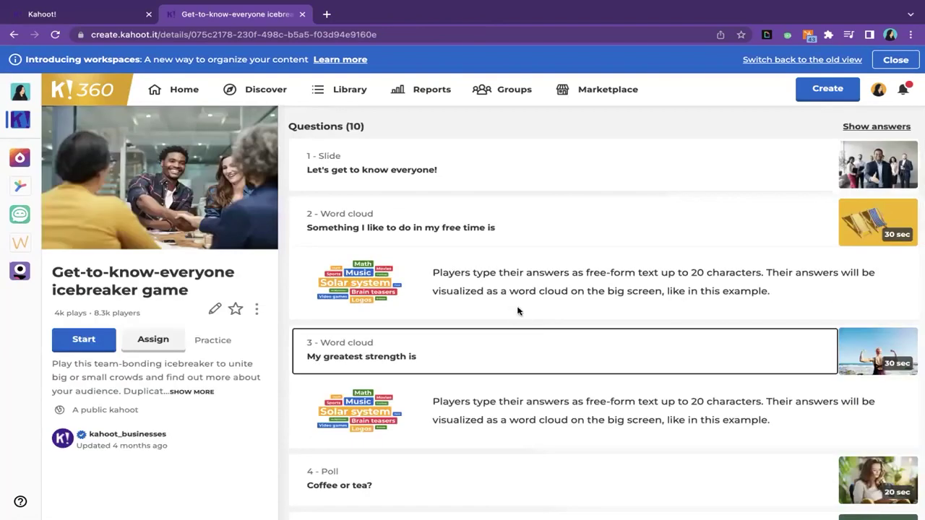
{"action": "left_click", "coordinate": [492, 351]}
{"action": "left_click", "coordinate": [521, 218]}
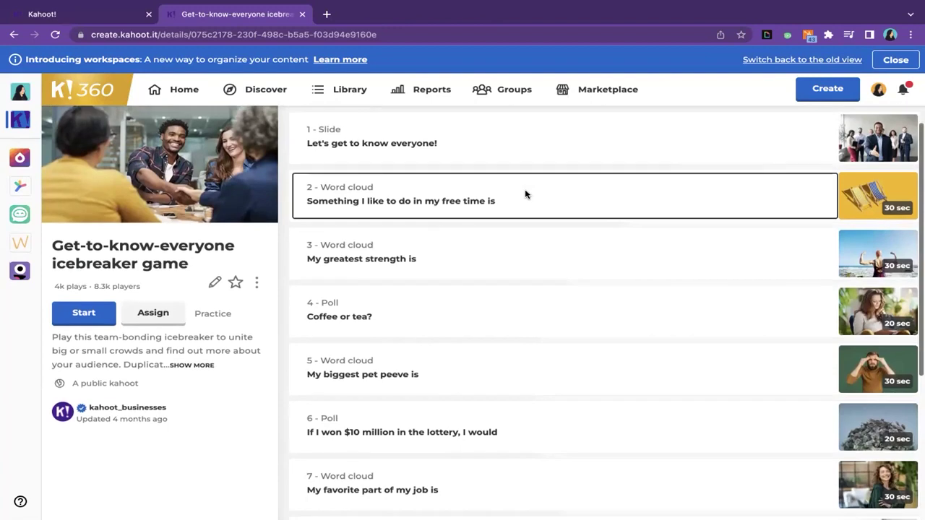
{"action": "scroll", "coordinate": [525, 193], "scroll_direction": "down", "scroll_amount": 2}
{"action": "scroll", "coordinate": [526, 194], "scroll_direction": "up", "scroll_amount": 3}
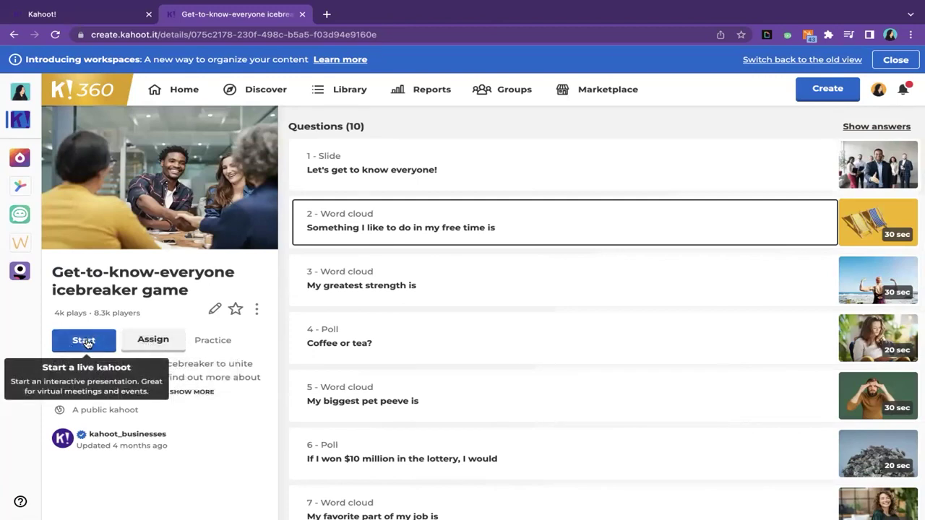
{"action": "left_click", "coordinate": [83, 341]}
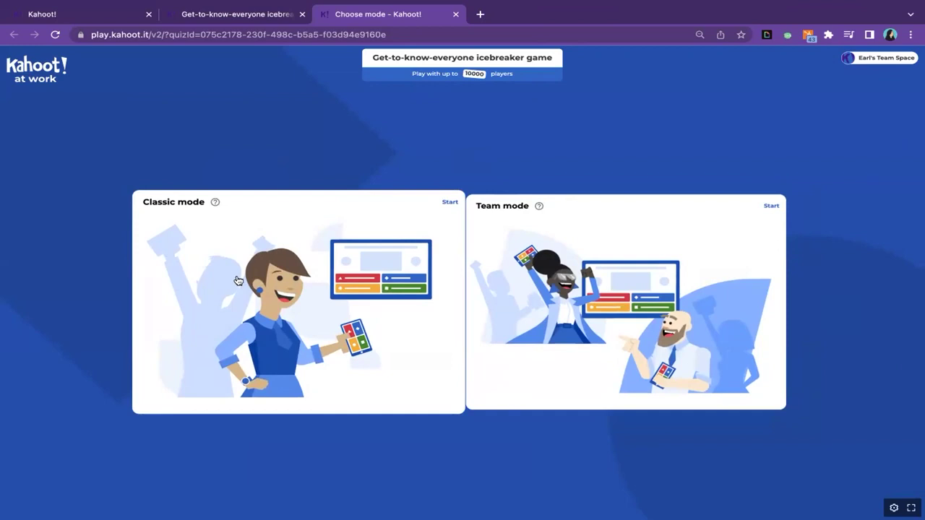
{"action": "left_click", "coordinate": [456, 15]}
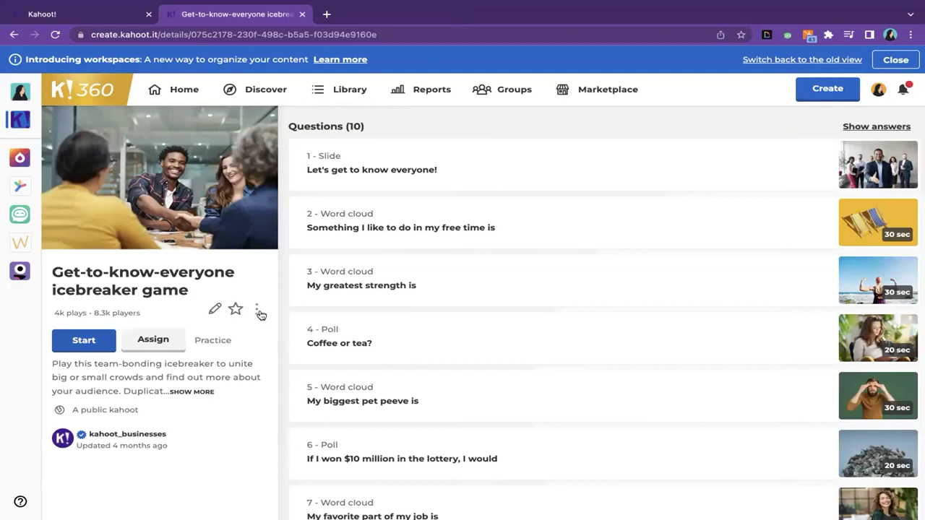
- Duplicate the Get-to-know-everyone icebreaker game from its more-options menu
{"action": "left_click", "coordinate": [259, 312]}
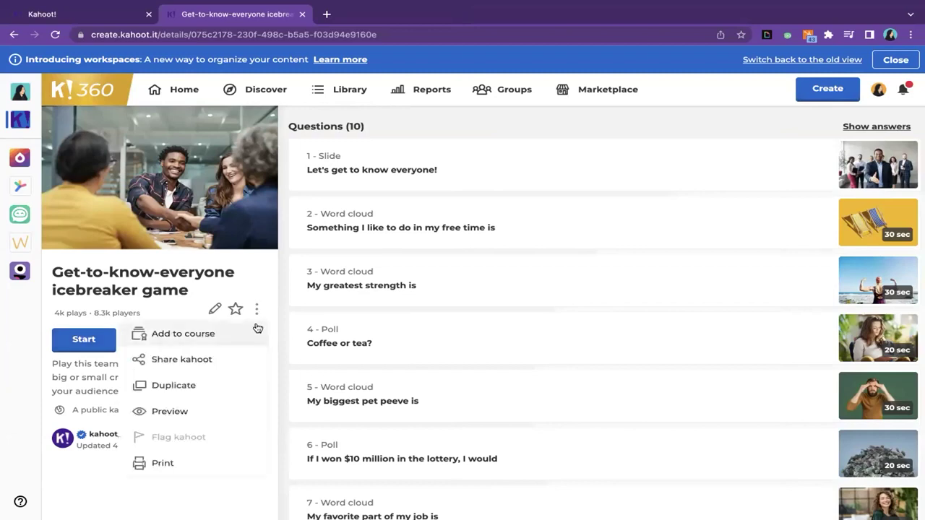
{"action": "left_click", "coordinate": [206, 390]}
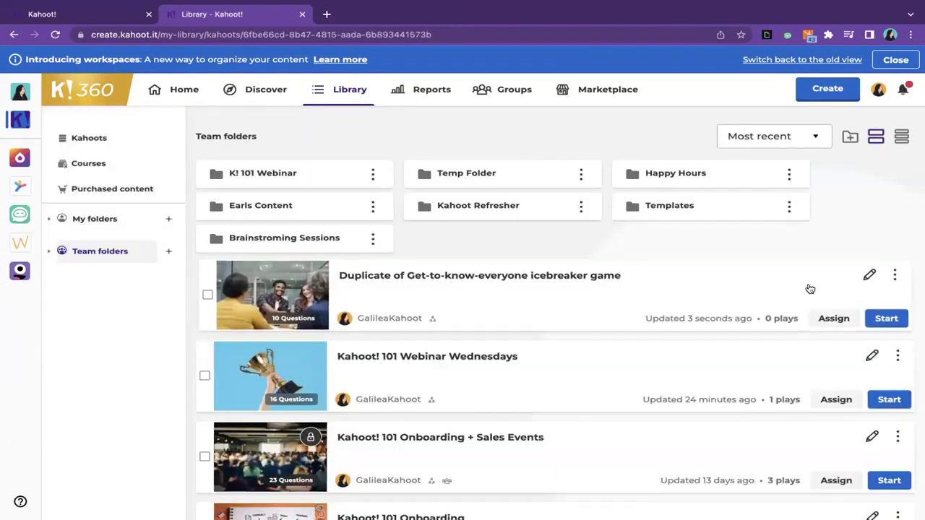
- Open the duplicate in the editor and change its title to 'Selfie Kahoot!'
{"action": "left_click", "coordinate": [869, 279]}
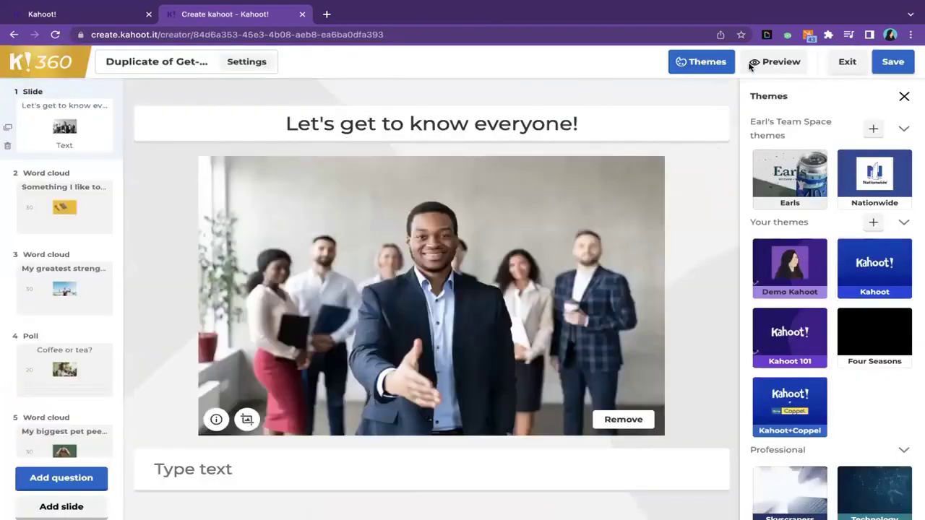
{"action": "left_click", "coordinate": [187, 70]}
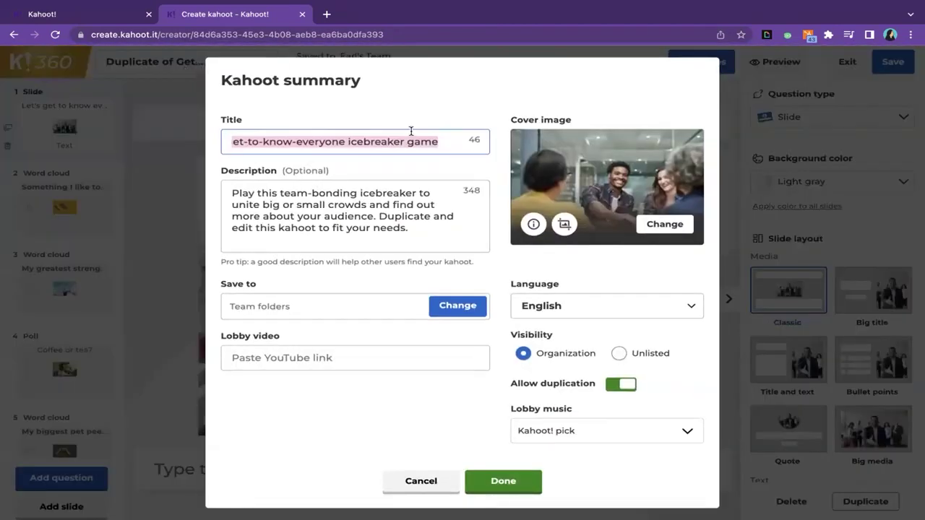
{"action": "type", "text": "Selfie"}
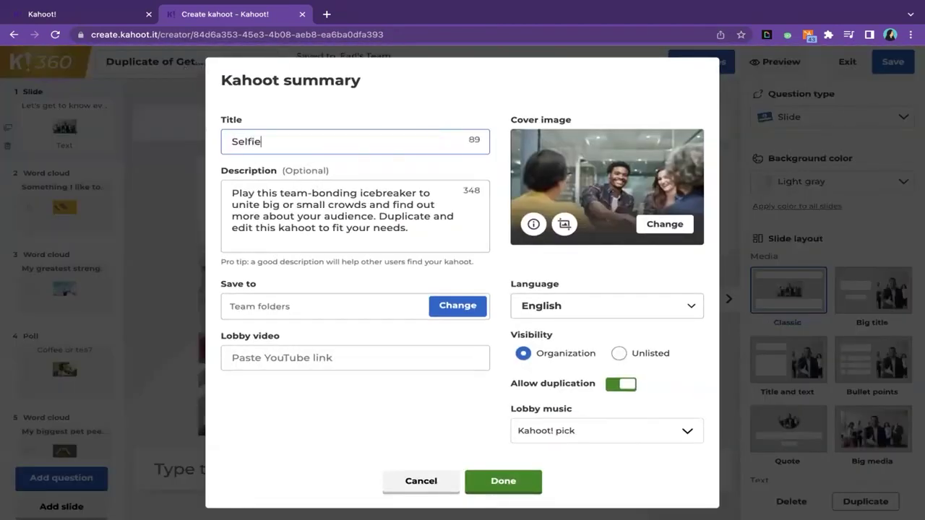
{"action": "type", "text": " Kahoot!"}
{"action": "left_click", "coordinate": [515, 489]}
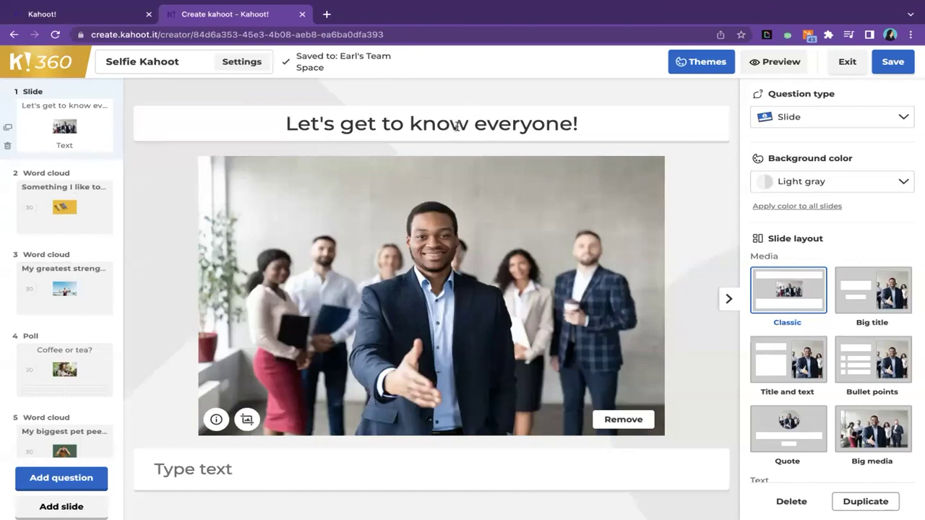
- Replace the first slide's title with 'Welcome to our virtual mixer!'
{"action": "double_click", "coordinate": [433, 123]}
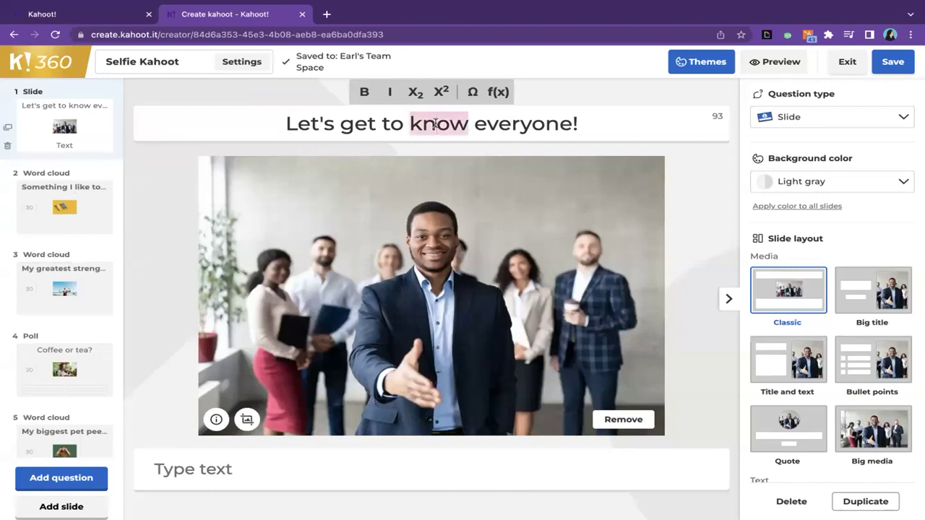
{"action": "triple_click", "coordinate": [434, 124]}
{"action": "type", "text": "Welcome to"}
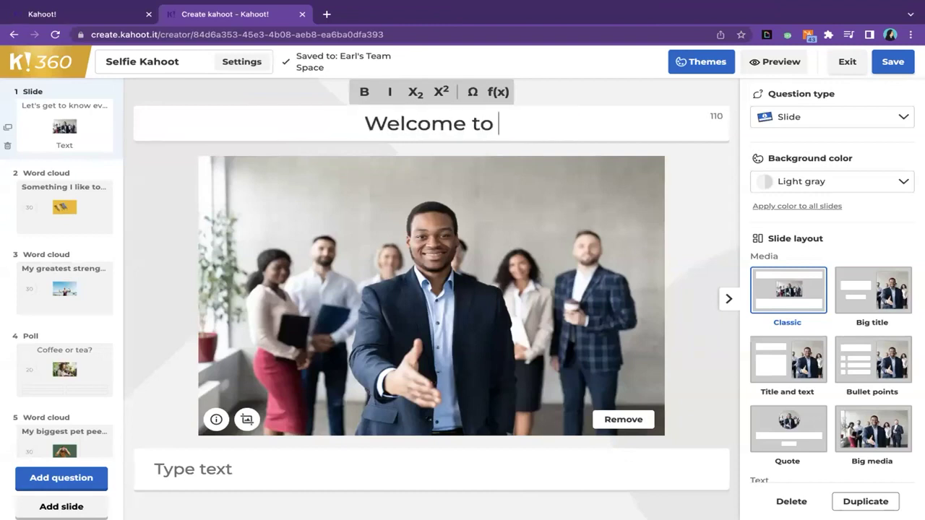
{"action": "type", "text": " our"}
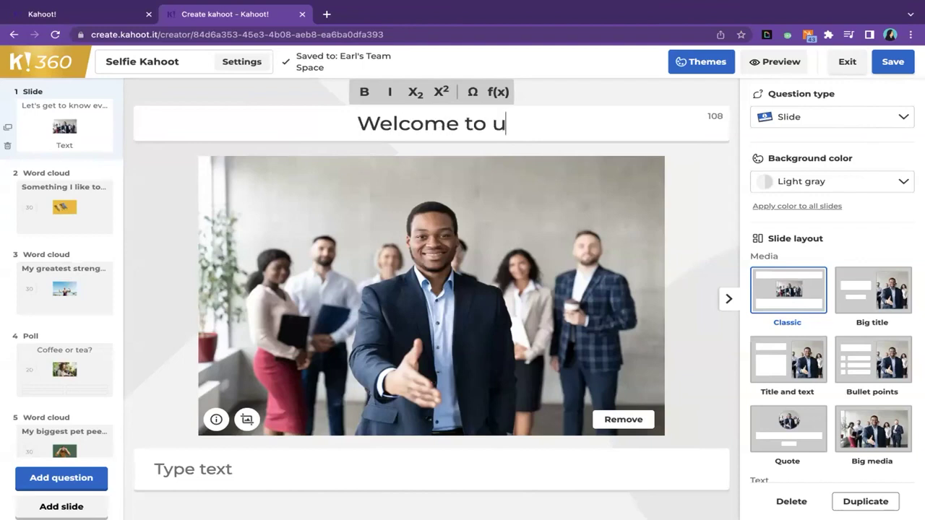
{"action": "type", "text": " vir"}
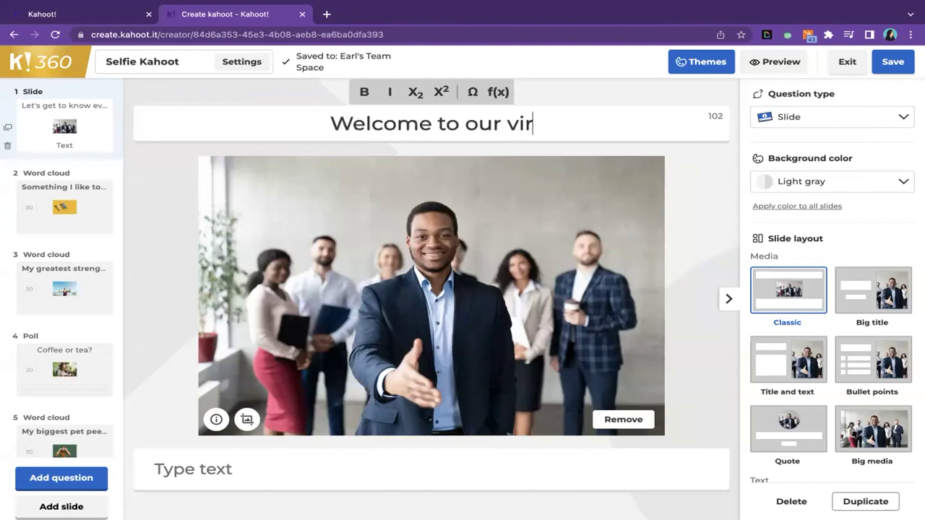
{"action": "type", "text": "tual mixer!"}
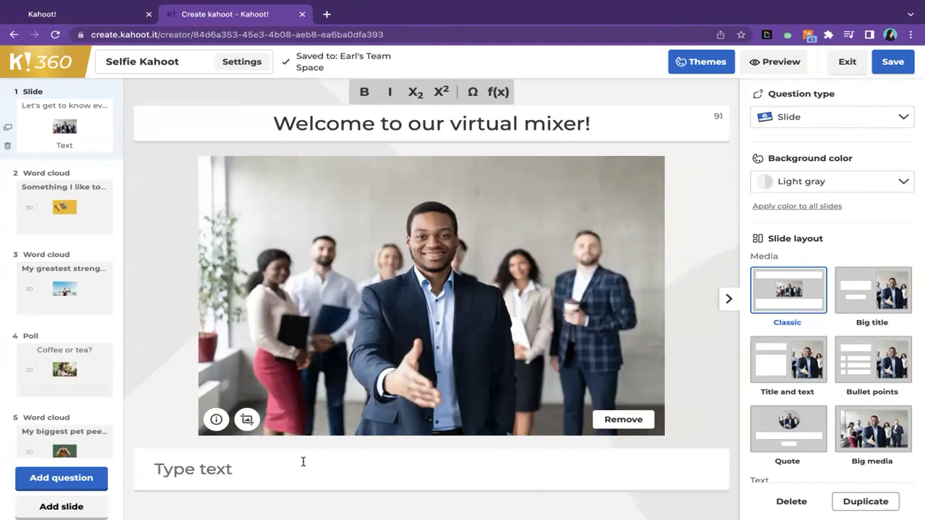
- Add the body text 'Get to know your peers and win some awesome prizes!'
{"action": "left_click", "coordinate": [300, 476]}
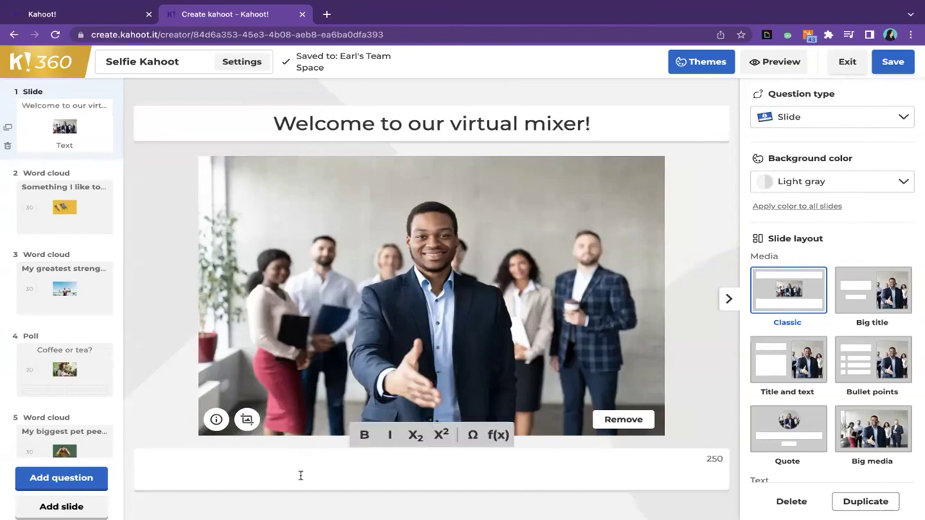
{"action": "type", "text": "Get to know your p"}
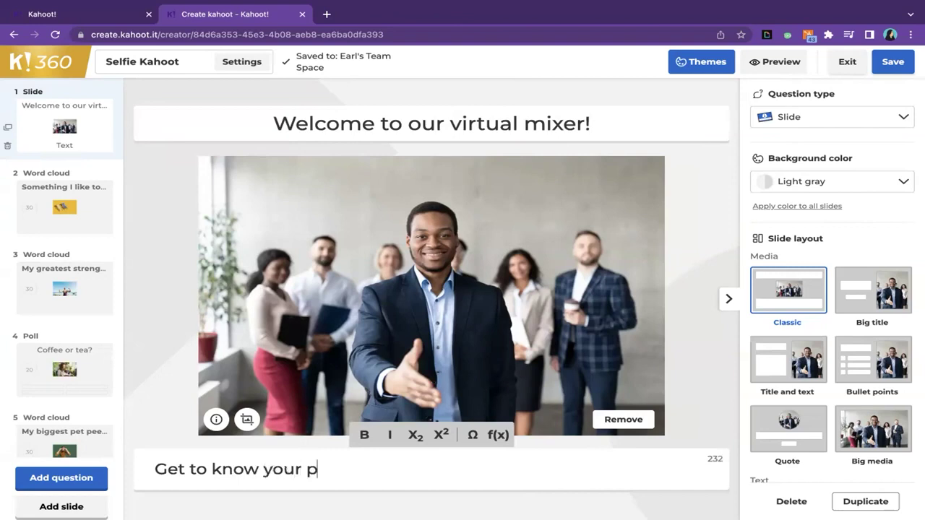
{"action": "type", "text": "eers a"}
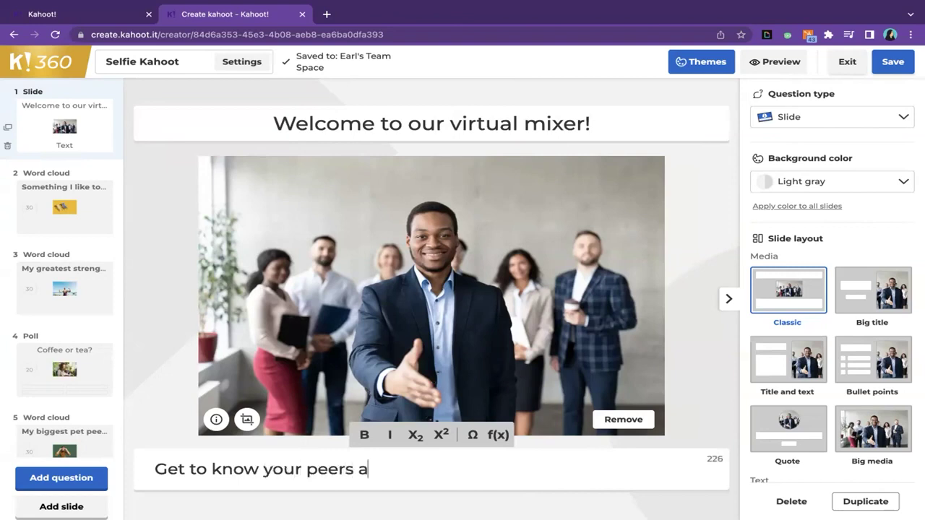
{"action": "type", "text": "nd win some "}
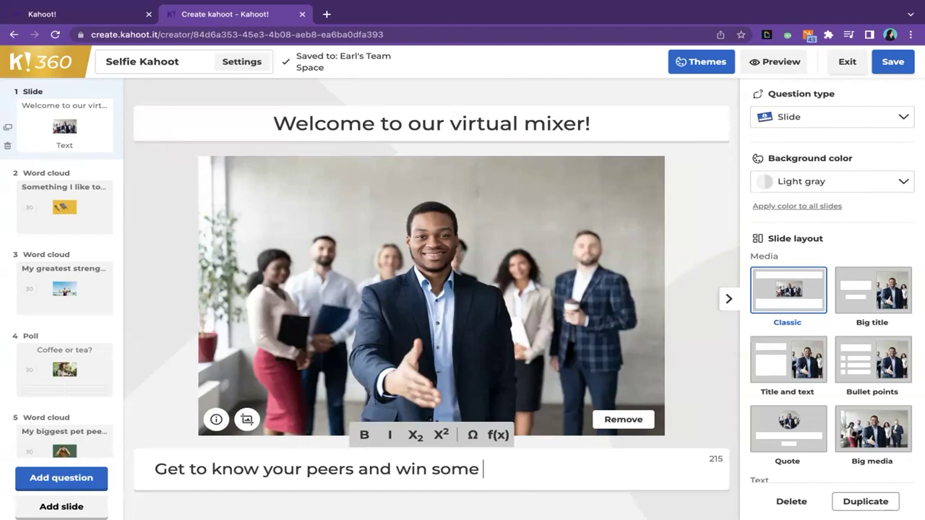
{"action": "type", "text": "awesome prizes?"}
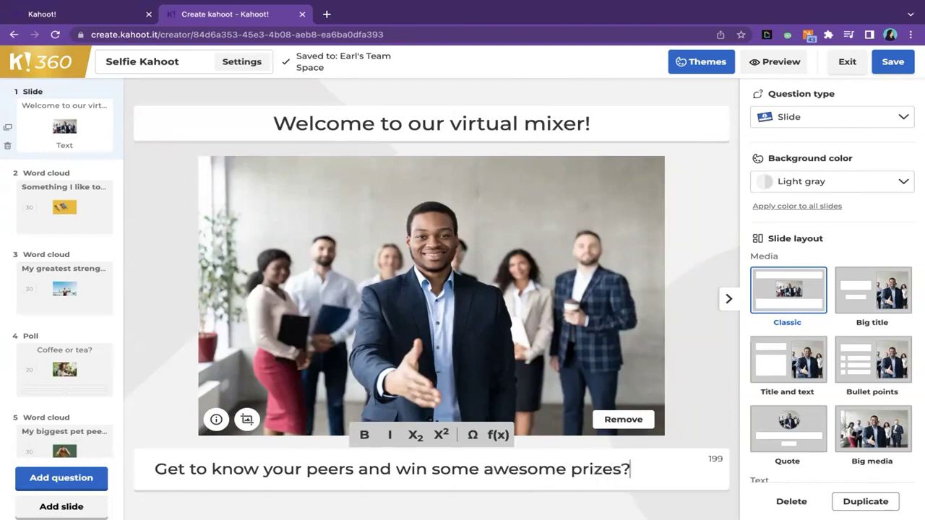
{"action": "key", "text": "BackSpace"}
{"action": "type", "text": "!"}
- Preview the slide, delete the free-time word cloud question, and select the 'Coffee or tea?' poll
{"action": "left_click", "coordinate": [776, 63]}
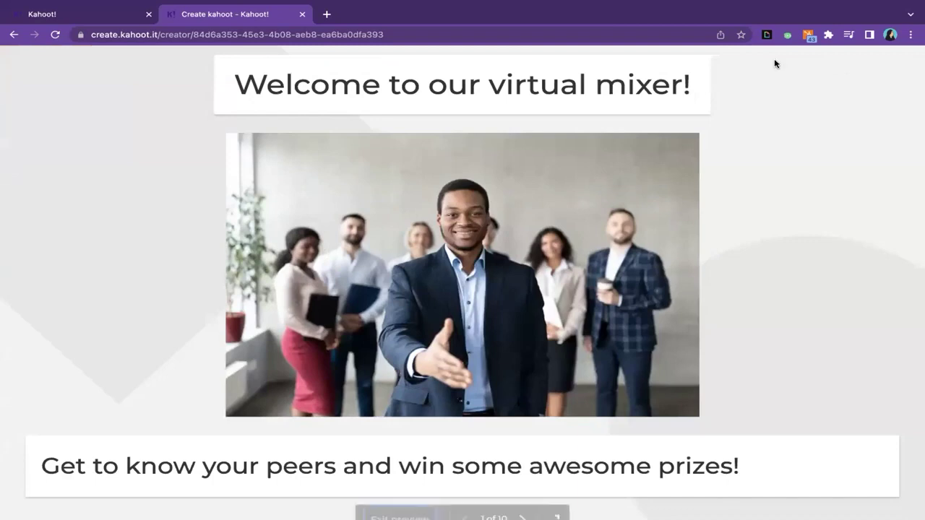
{"action": "left_click", "coordinate": [775, 63]}
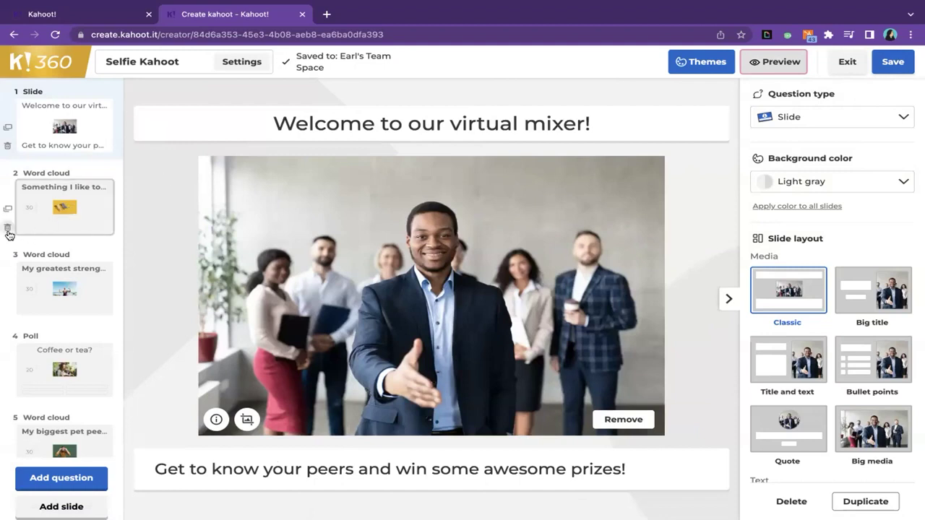
{"action": "left_click", "coordinate": [8, 230]}
{"action": "left_click", "coordinate": [495, 330]}
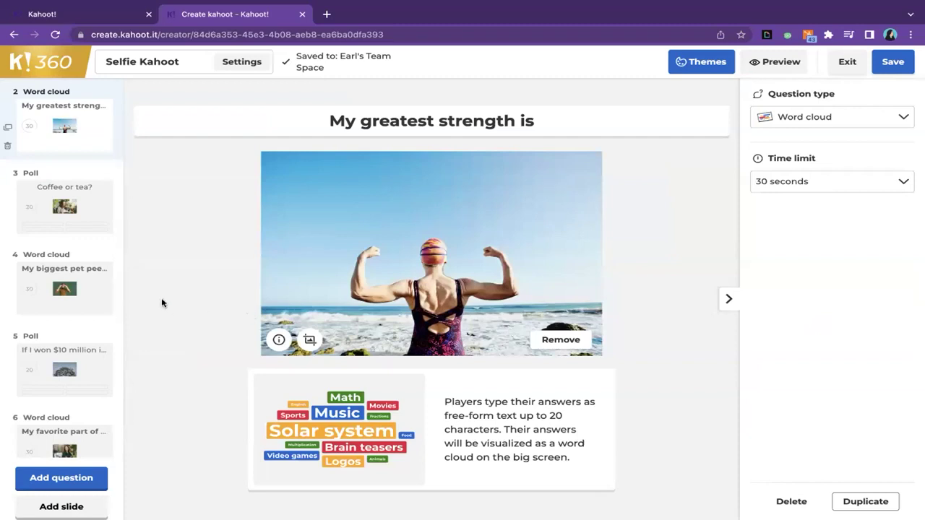
{"action": "left_click", "coordinate": [73, 217]}
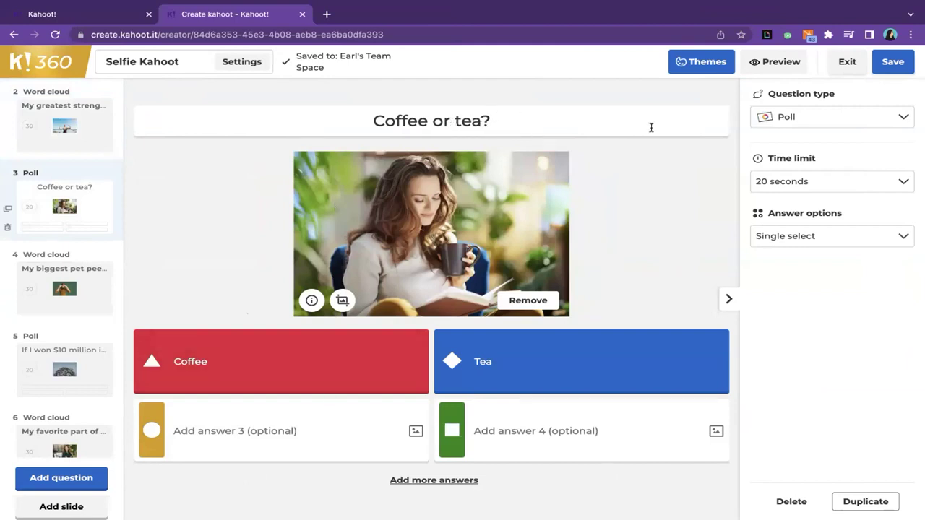
- Change slide 3's question type from Poll to Open-ended
{"action": "left_click", "coordinate": [807, 126]}
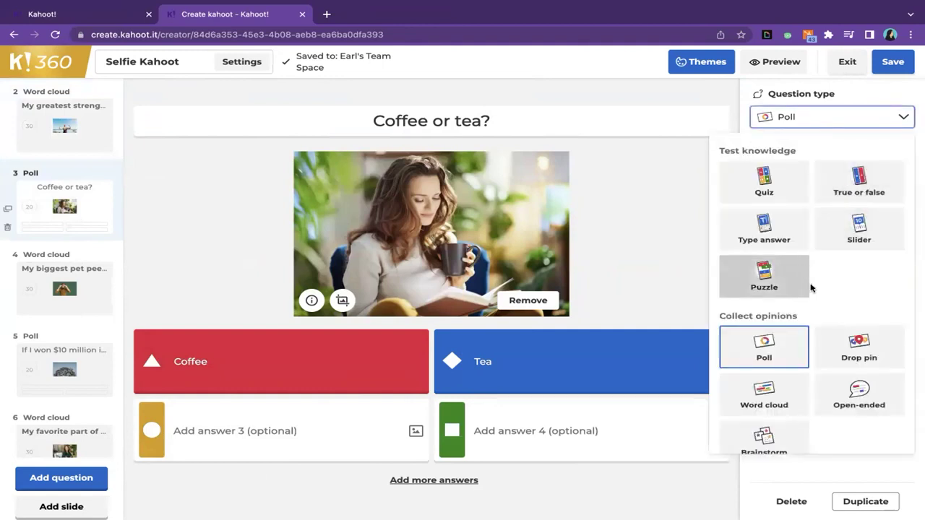
{"action": "scroll", "coordinate": [784, 400], "scroll_direction": "down", "scroll_amount": 1}
{"action": "scroll", "coordinate": [785, 401], "scroll_direction": "down", "scroll_amount": 2}
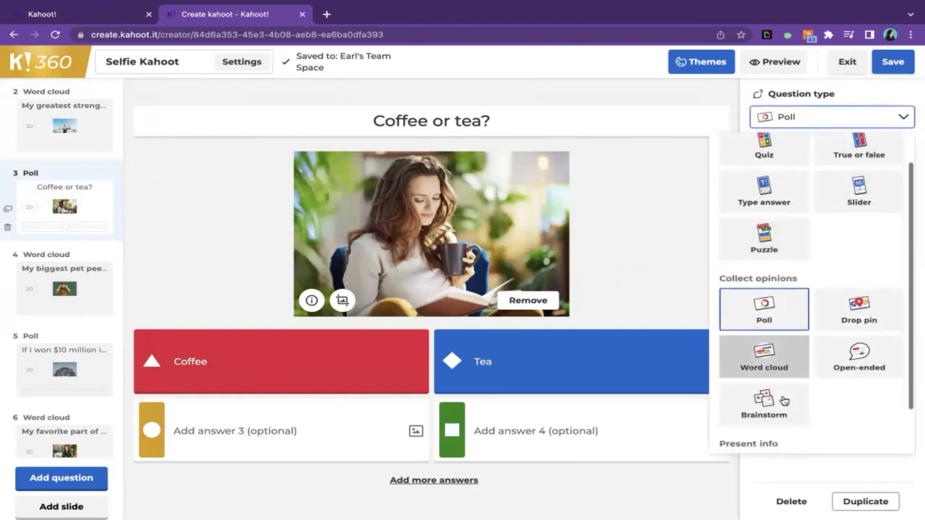
{"action": "left_click", "coordinate": [837, 365]}
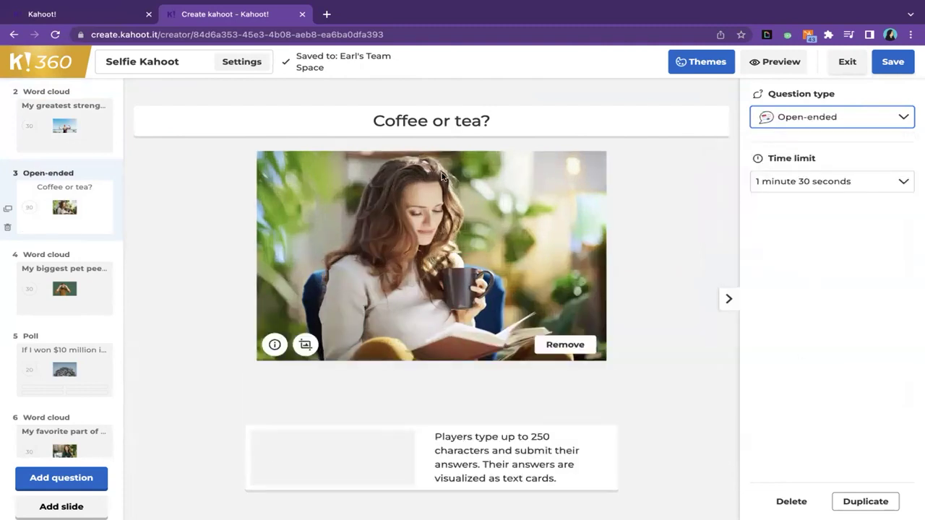
- Replace the 'Coffee or tea?' title with 'What is your favorite literature trope?'
{"action": "double_click", "coordinate": [439, 123]}
{"action": "triple_click", "coordinate": [438, 129]}
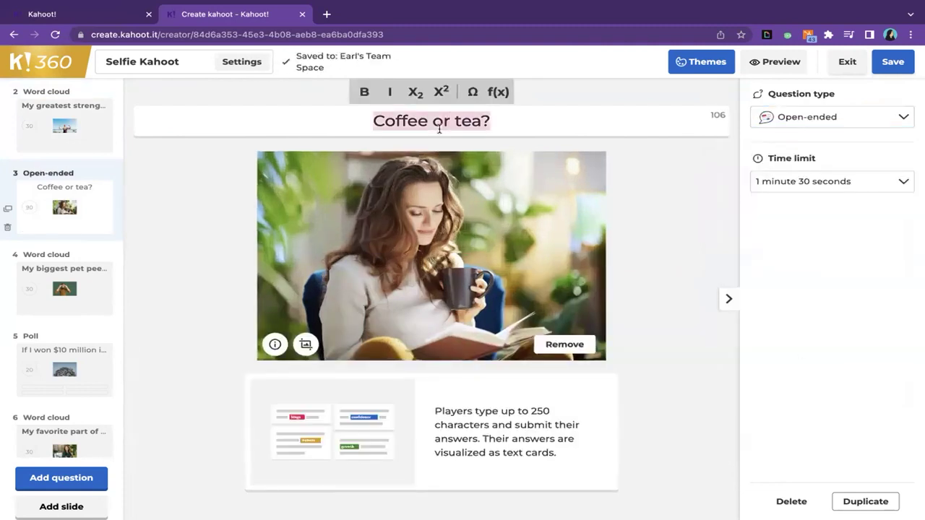
{"action": "type", "text": "What is your favorti"}
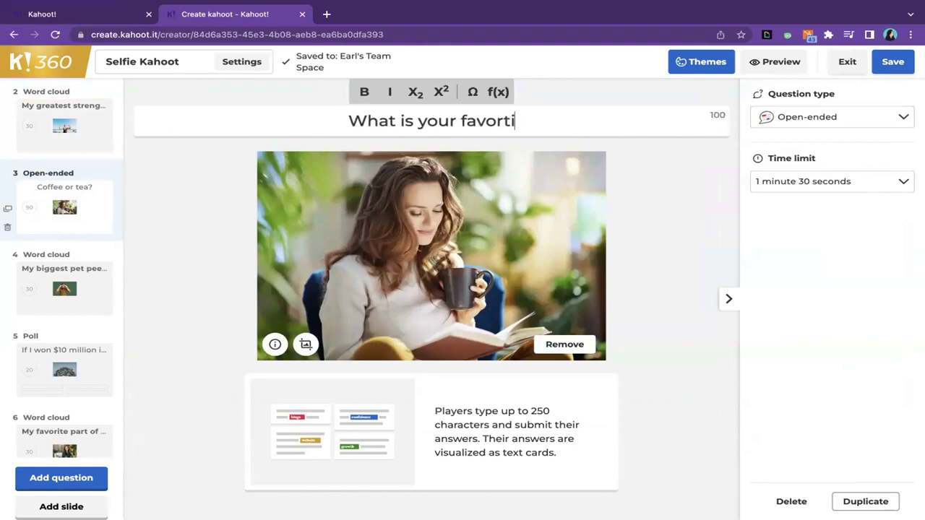
{"action": "key", "text": "BackSpace"}
{"action": "key", "text": "BackSpace"}
{"action": "type", "text": "ite "}
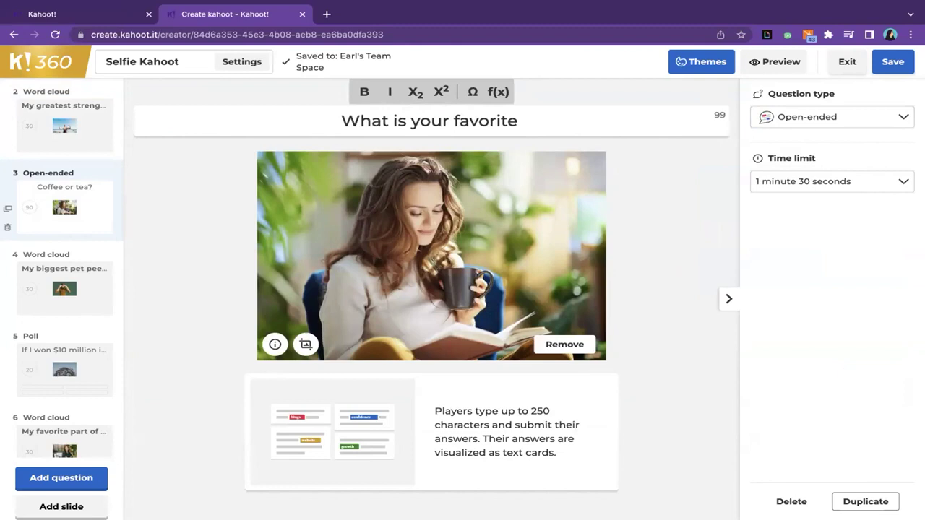
{"action": "type", "text": "literature trope?"}
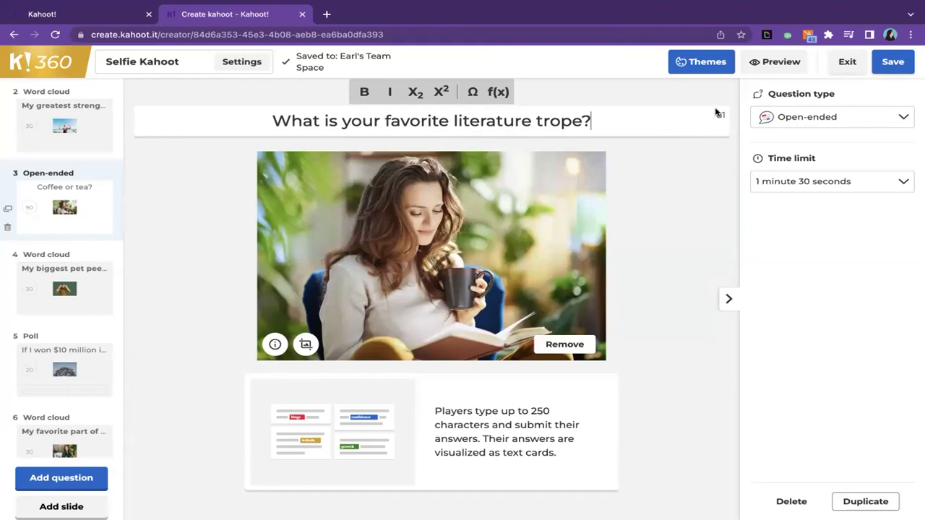
{"action": "left_click", "coordinate": [707, 63]}
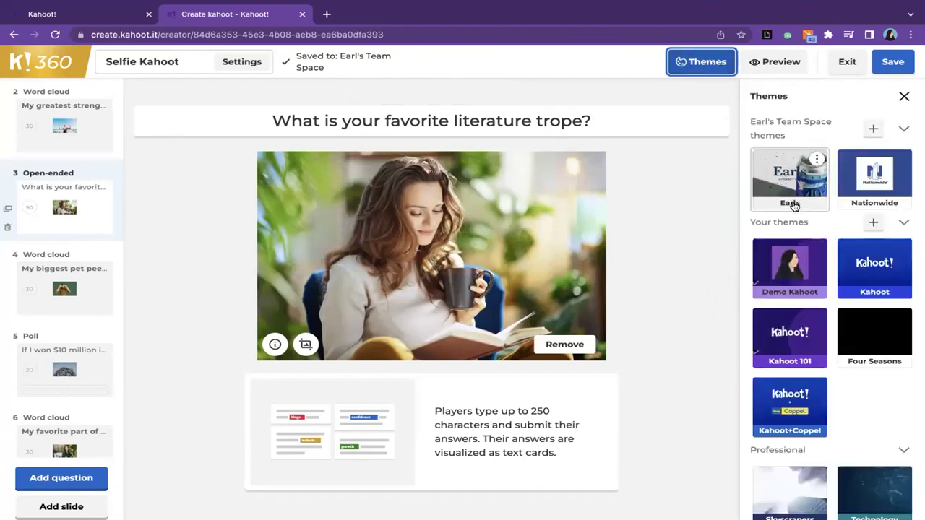
- Browse the theme list and try the Fireworks theme on the Selfie Kahoot
{"action": "scroll", "coordinate": [824, 264], "scroll_direction": "down", "scroll_amount": 8}
{"action": "scroll", "coordinate": [821, 272], "scroll_direction": "down", "scroll_amount": 5}
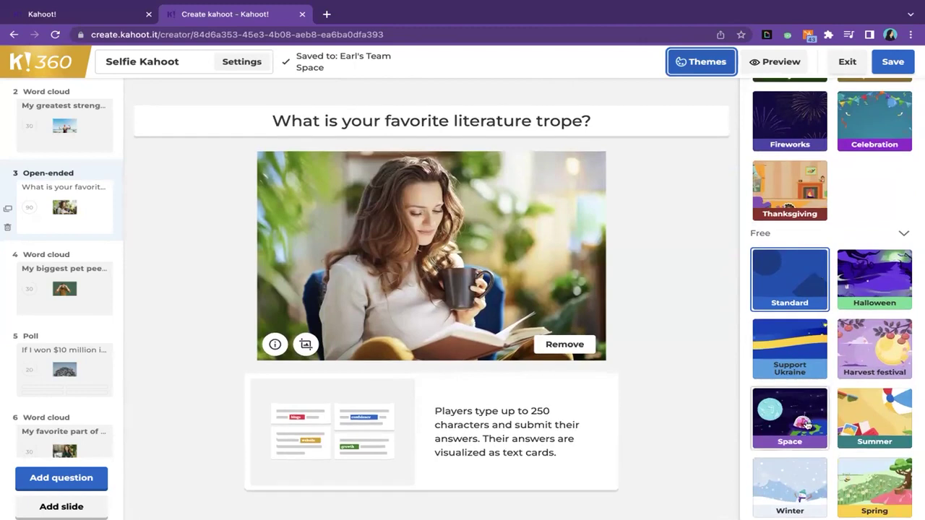
{"action": "scroll", "coordinate": [808, 423], "scroll_direction": "up", "scroll_amount": 5}
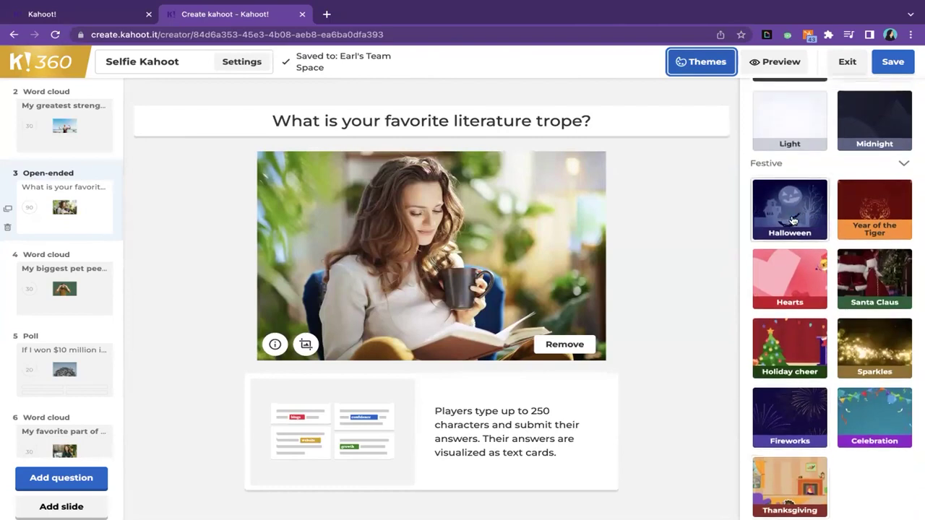
{"action": "scroll", "coordinate": [875, 340], "scroll_direction": "up", "scroll_amount": 1}
{"action": "scroll", "coordinate": [868, 325], "scroll_direction": "down", "scroll_amount": 3}
{"action": "scroll", "coordinate": [865, 320], "scroll_direction": "down", "scroll_amount": 2}
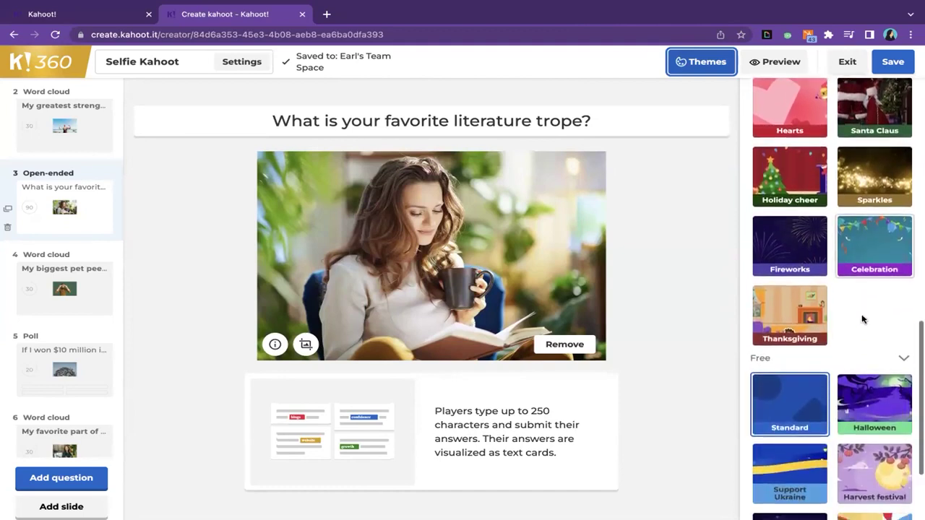
{"action": "scroll", "coordinate": [863, 319], "scroll_direction": "up", "scroll_amount": 1}
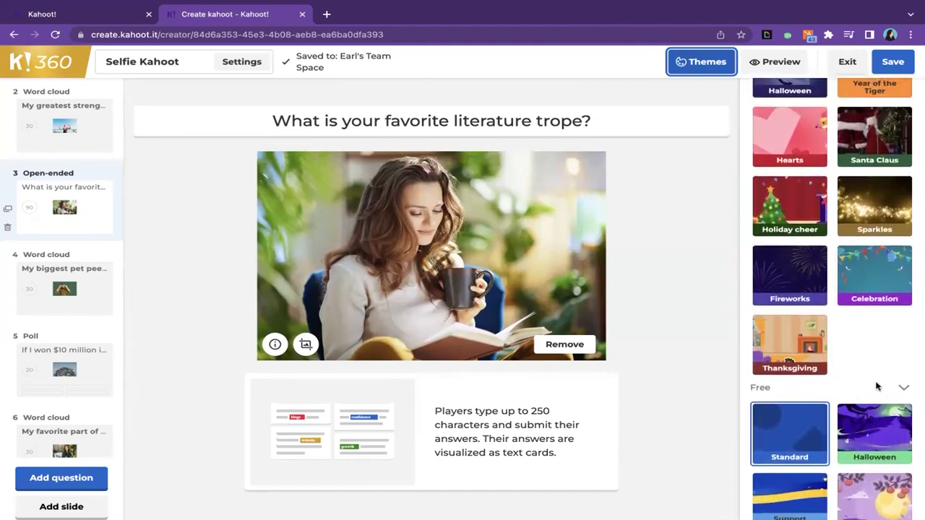
{"action": "scroll", "coordinate": [850, 228], "scroll_direction": "up", "scroll_amount": 1}
{"action": "scroll", "coordinate": [848, 233], "scroll_direction": "up", "scroll_amount": 1}
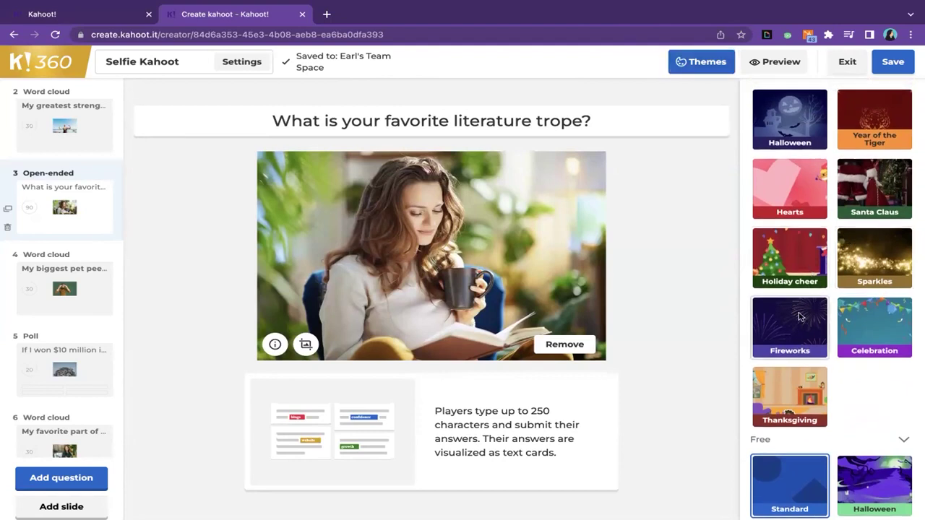
{"action": "left_click", "coordinate": [800, 316]}
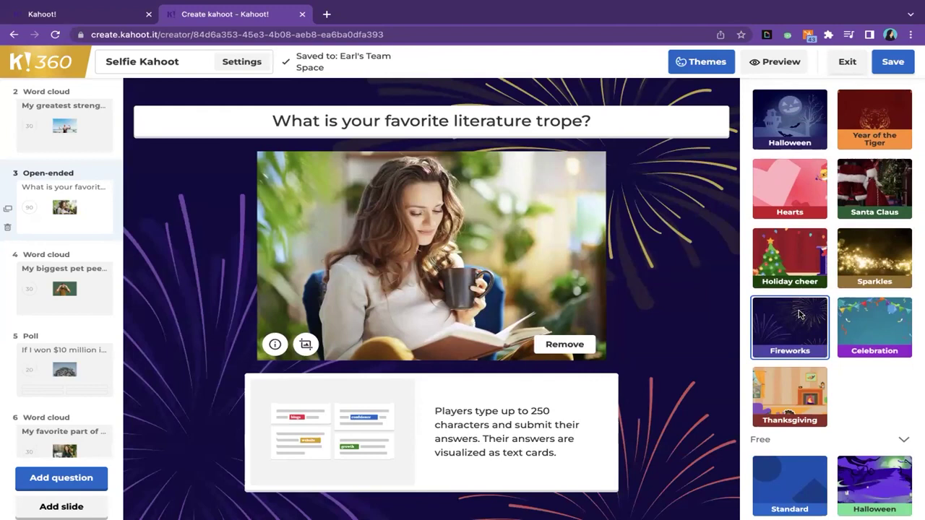
{"action": "scroll", "coordinate": [803, 293], "scroll_direction": "up", "scroll_amount": 10}
{"action": "scroll", "coordinate": [804, 292], "scroll_direction": "down", "scroll_amount": 3}
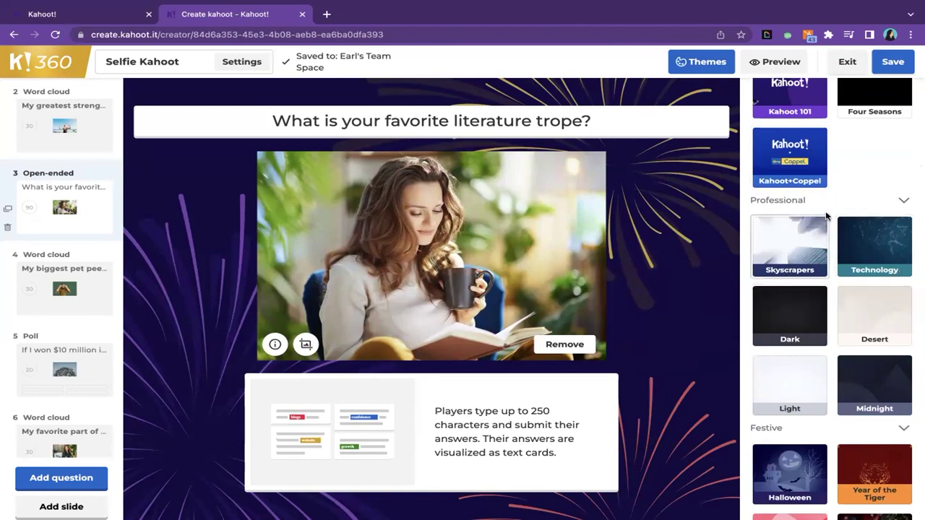
- Compare Skyscrapers, Technology and Desert, apply the Light theme, then start a new question
{"action": "left_click", "coordinate": [789, 249]}
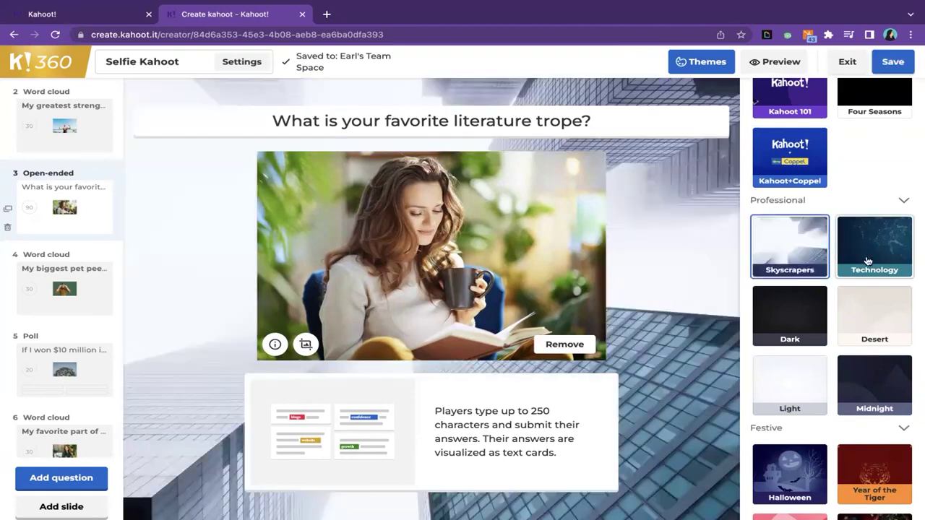
{"action": "left_click", "coordinate": [868, 256]}
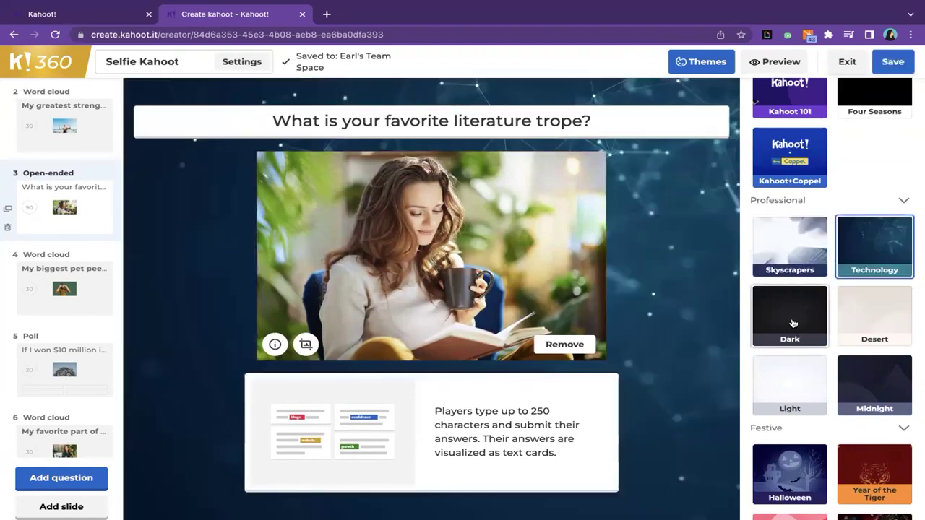
{"action": "left_click", "coordinate": [794, 248]}
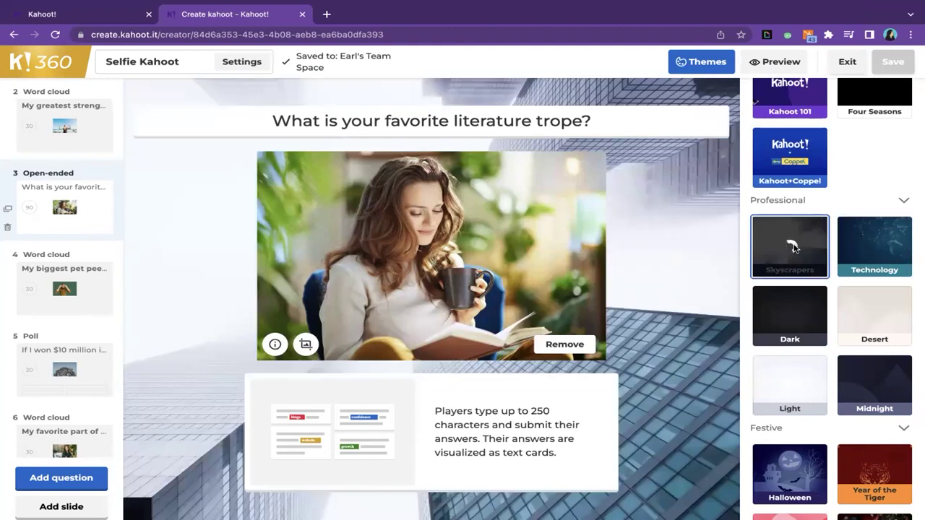
{"action": "left_click", "coordinate": [887, 250]}
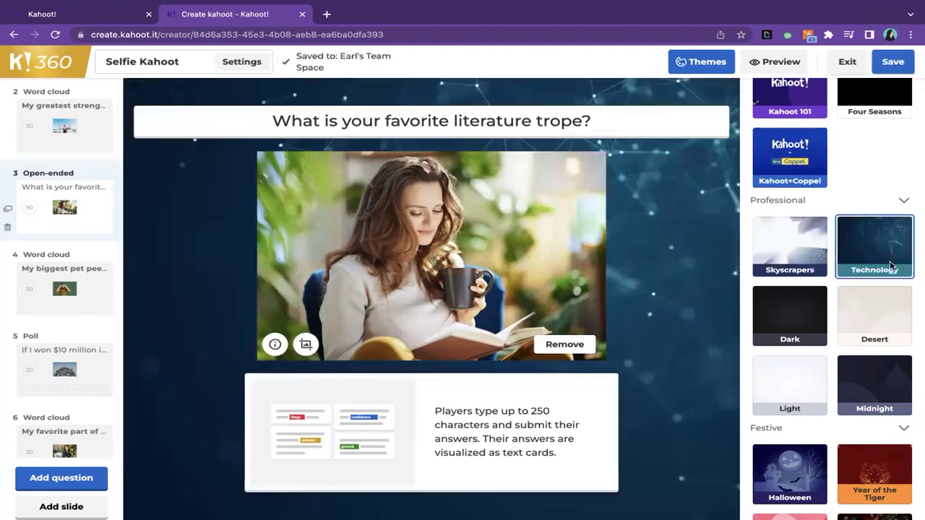
{"action": "left_click", "coordinate": [888, 321]}
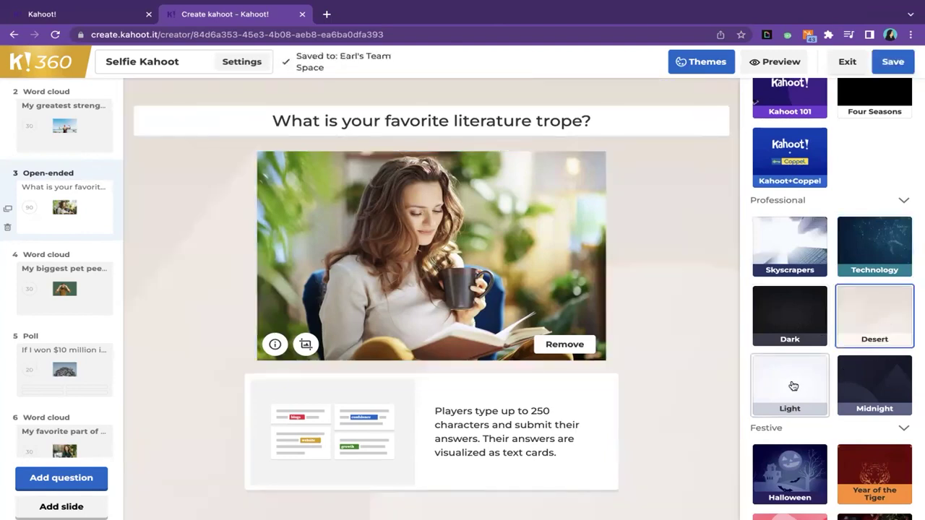
{"action": "left_click", "coordinate": [794, 386]}
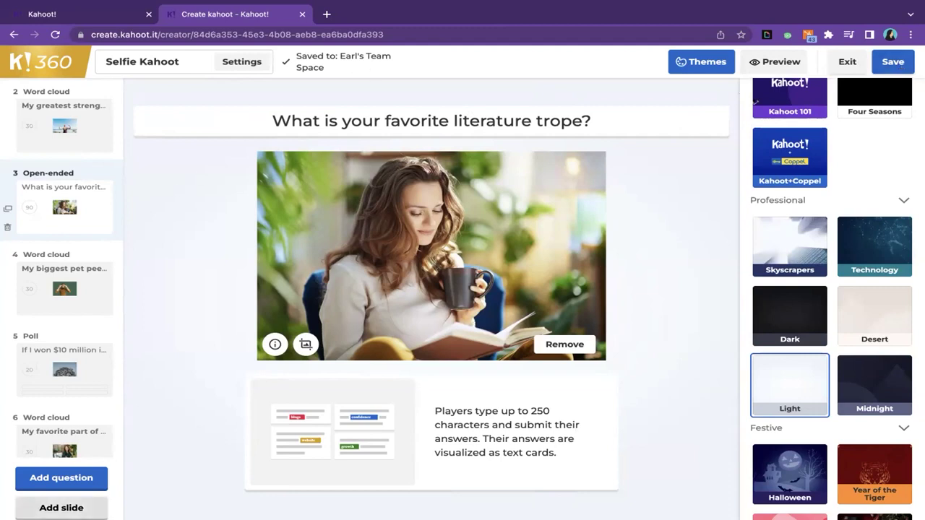
{"action": "left_click", "coordinate": [85, 486]}
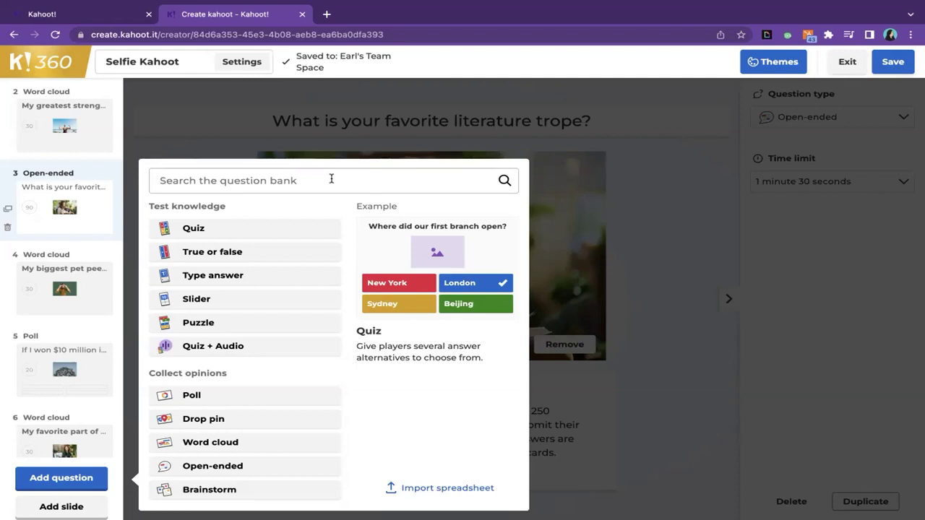
- Search 'What is' in My library and add the 'What Movie is this?' type-answer question
{"action": "left_click", "coordinate": [331, 180]}
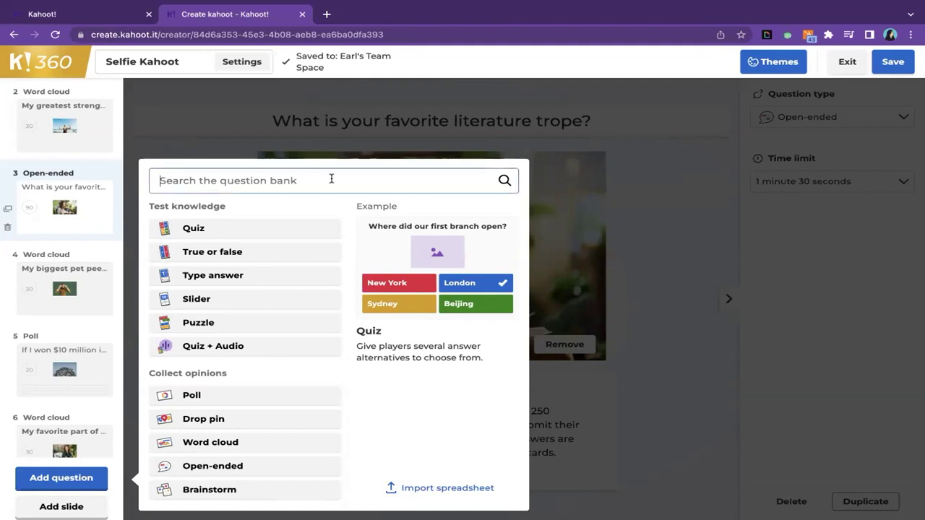
{"action": "type", "text": "What is"}
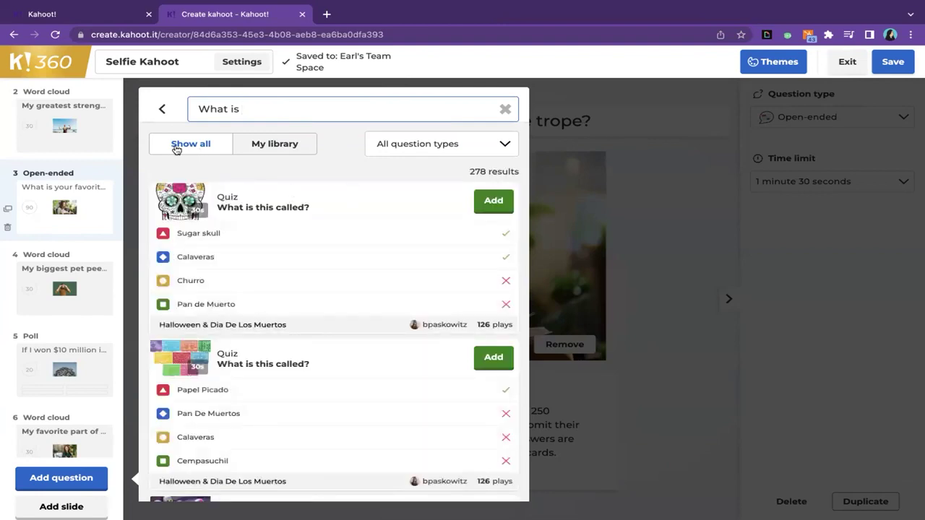
{"action": "scroll", "coordinate": [297, 326], "scroll_direction": "down", "scroll_amount": 1}
{"action": "scroll", "coordinate": [297, 327], "scroll_direction": "down", "scroll_amount": 2}
{"action": "scroll", "coordinate": [295, 325], "scroll_direction": "up", "scroll_amount": 2}
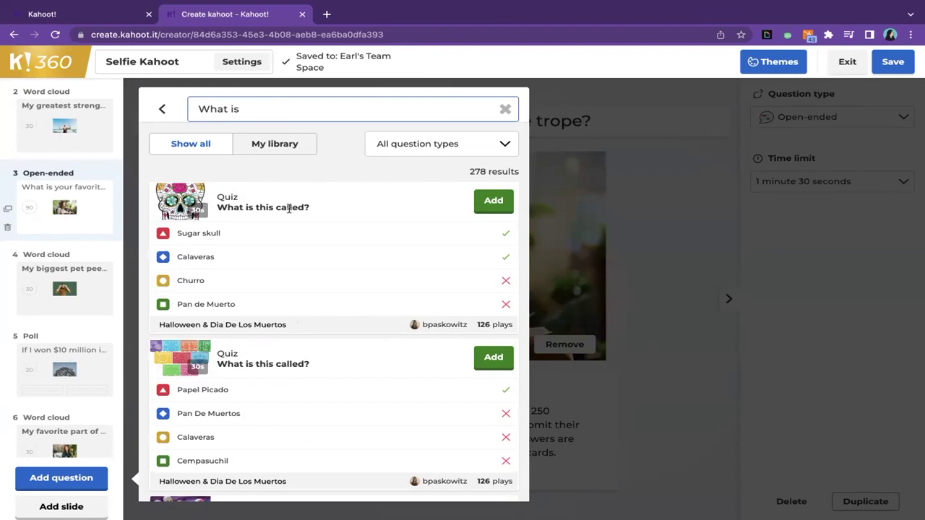
{"action": "left_click", "coordinate": [288, 145]}
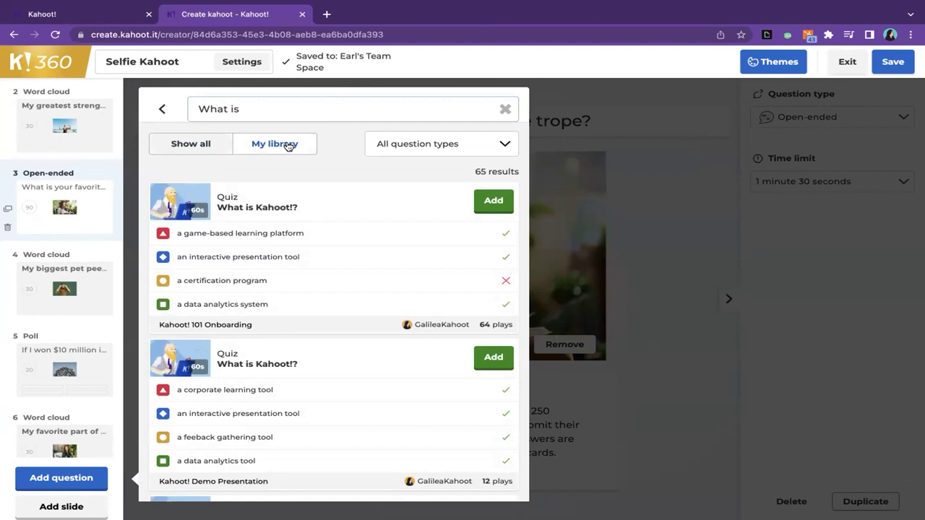
{"action": "scroll", "coordinate": [335, 287], "scroll_direction": "down", "scroll_amount": 3}
{"action": "scroll", "coordinate": [335, 287], "scroll_direction": "down", "scroll_amount": 5}
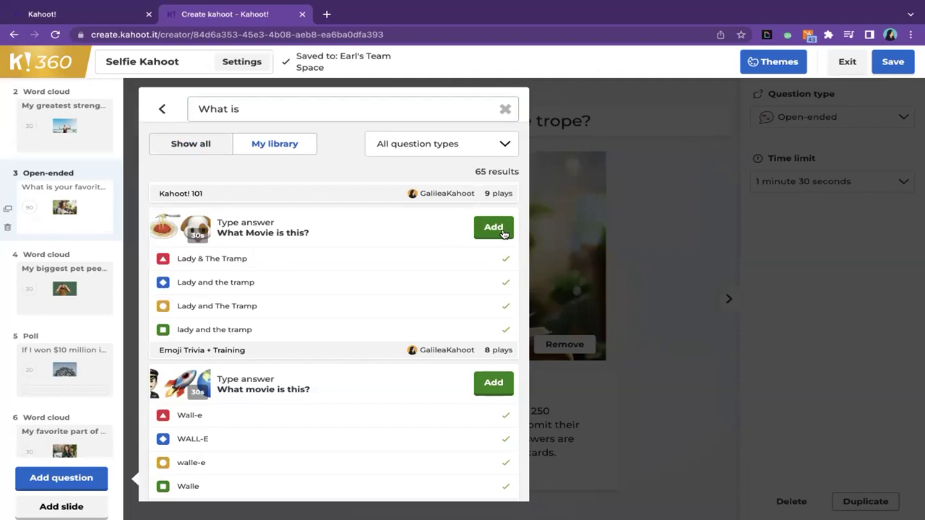
{"action": "left_click", "coordinate": [494, 228]}
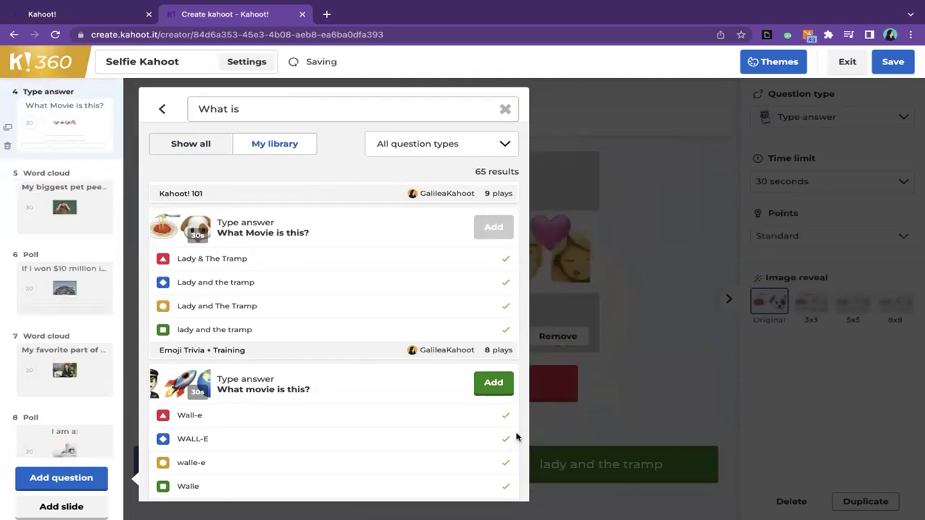
- Close the question bank, review the slide list, and save the Selfie Kahoot
{"action": "left_click", "coordinate": [689, 197]}
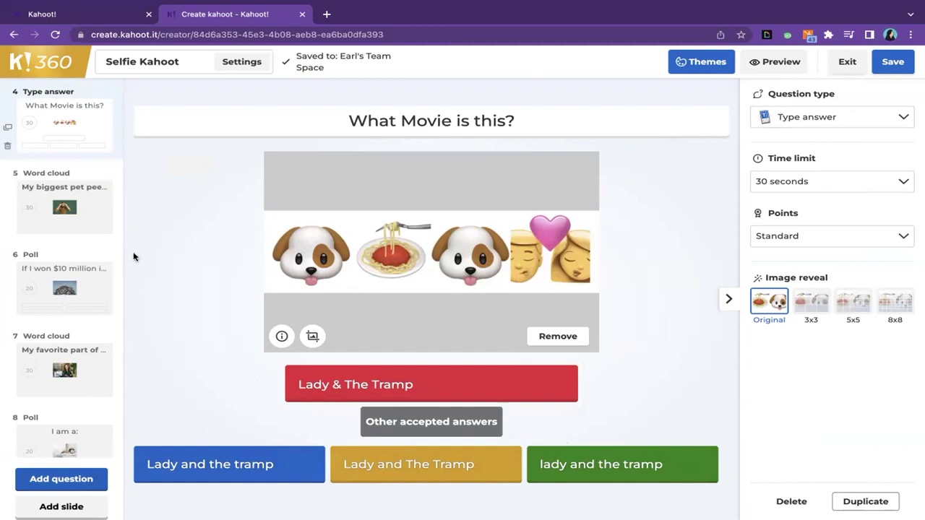
{"action": "scroll", "coordinate": [83, 219], "scroll_direction": "up", "scroll_amount": 2}
{"action": "scroll", "coordinate": [83, 219], "scroll_direction": "up", "scroll_amount": 2}
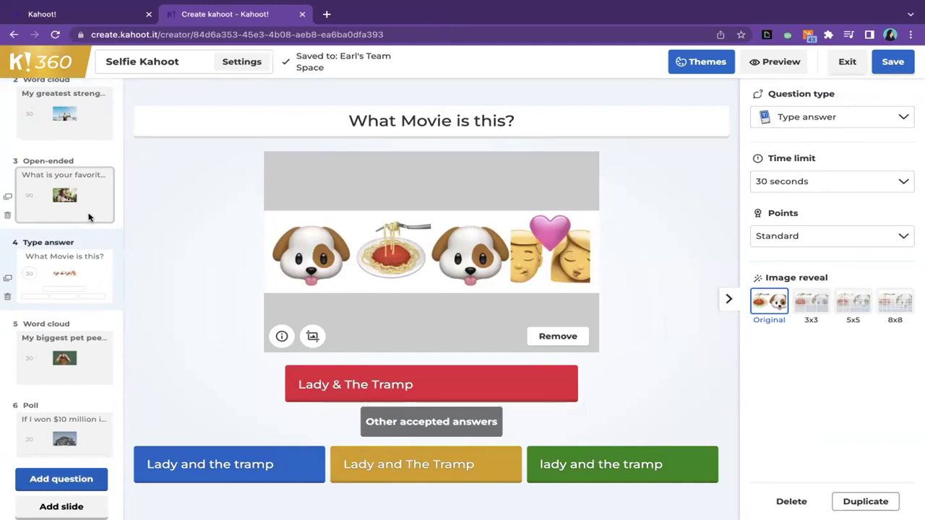
{"action": "left_click", "coordinate": [894, 63]}
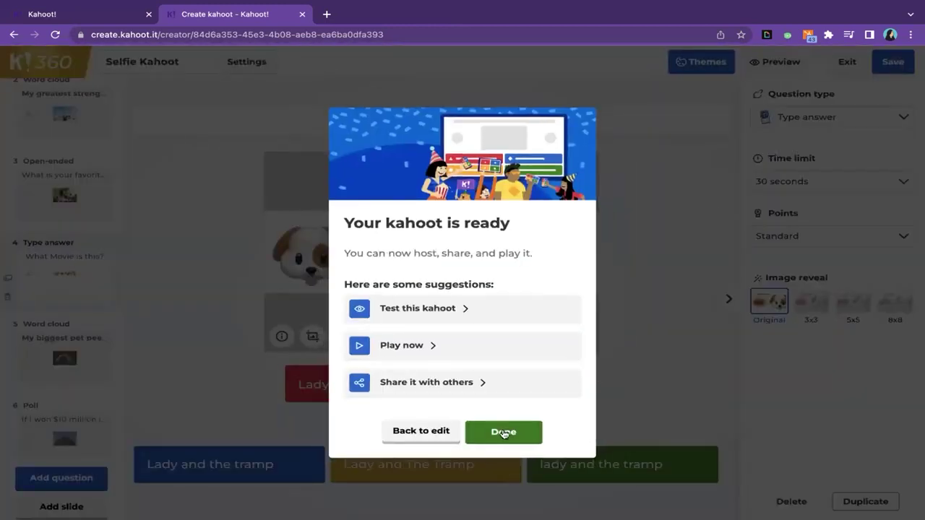
- Confirm Done in the 'Your kahoot is ready' dialog to go to the Library
{"action": "left_click", "coordinate": [503, 432]}
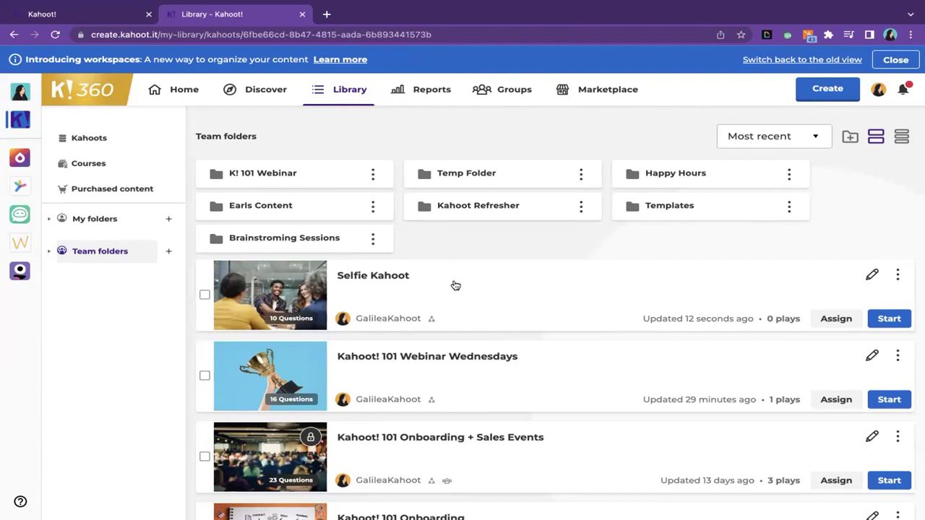
- Show the library's Courses list, including 'Test Course' and 'Refresher Training'
{"action": "mouse_move", "coordinate": [614, 2]}
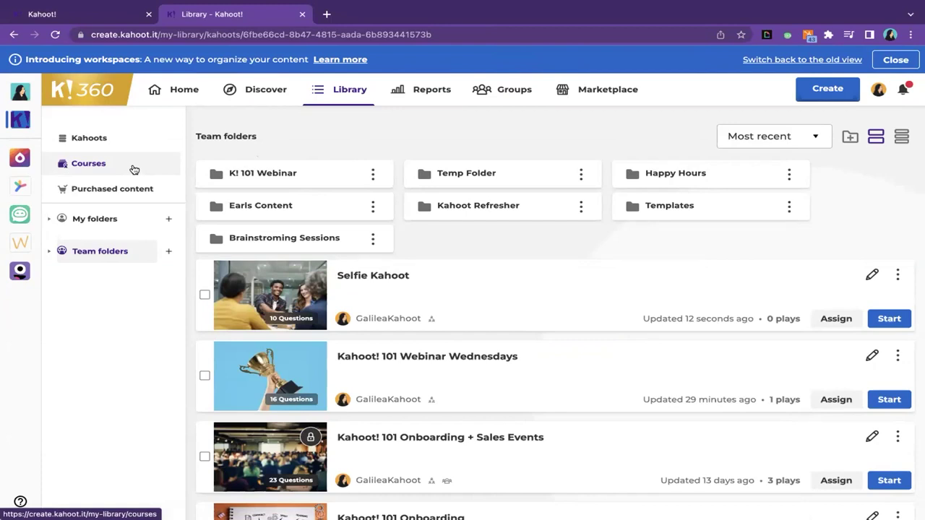
{"action": "left_click", "coordinate": [134, 169]}
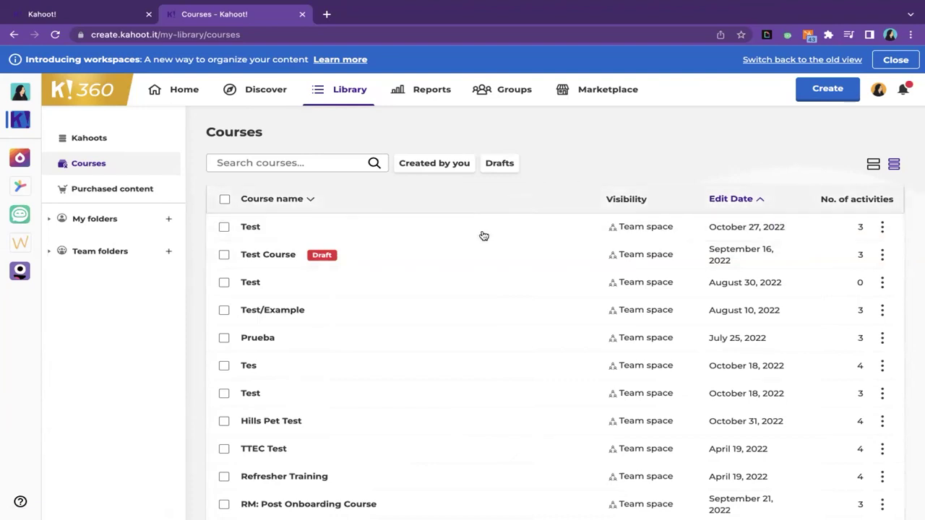
{"action": "scroll", "coordinate": [477, 252], "scroll_direction": "down", "scroll_amount": 1}
{"action": "scroll", "coordinate": [477, 253], "scroll_direction": "down", "scroll_amount": 1}
{"action": "scroll", "coordinate": [478, 253], "scroll_direction": "up", "scroll_amount": 1}
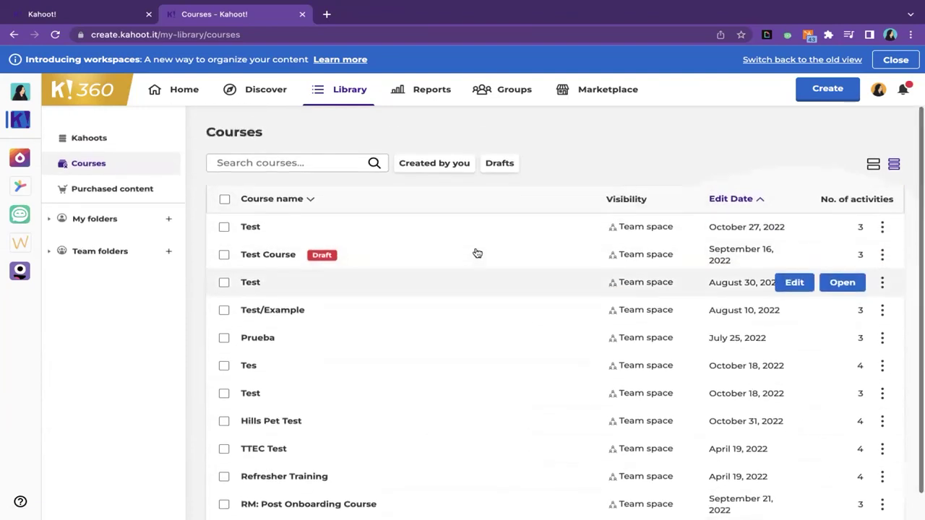
- Create a new Course from the Create menu and dismiss the creator guide
{"action": "left_click", "coordinate": [832, 90]}
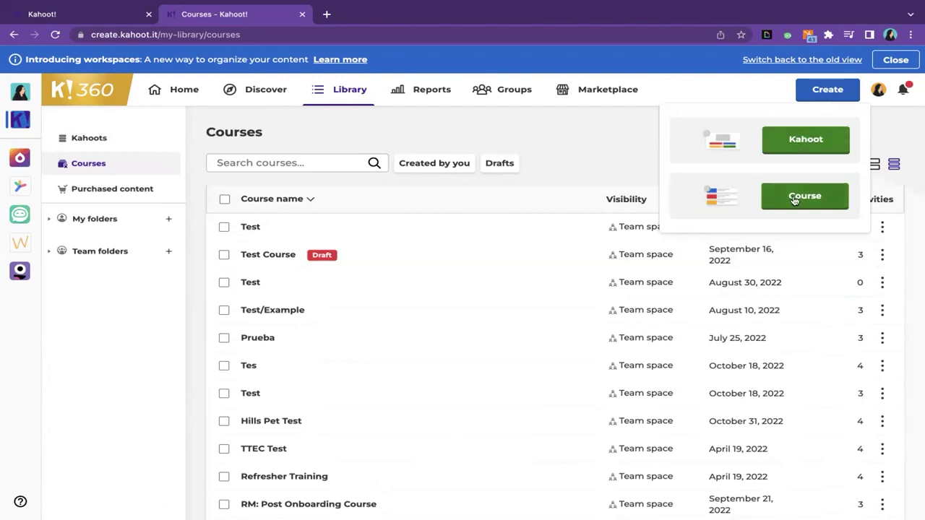
{"action": "left_click", "coordinate": [794, 200]}
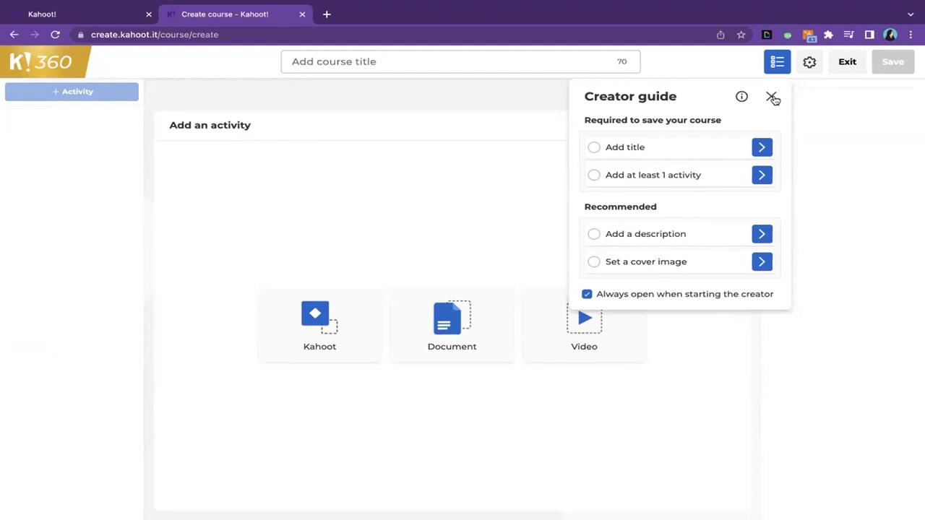
{"action": "left_click", "coordinate": [773, 98]}
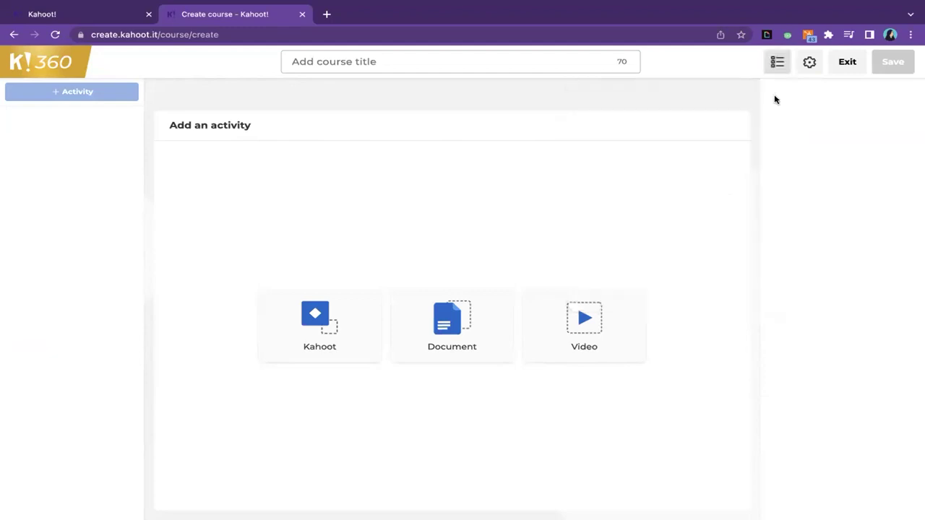
- Title the course 'New Hire Onboarding - November'
{"action": "left_click", "coordinate": [370, 68]}
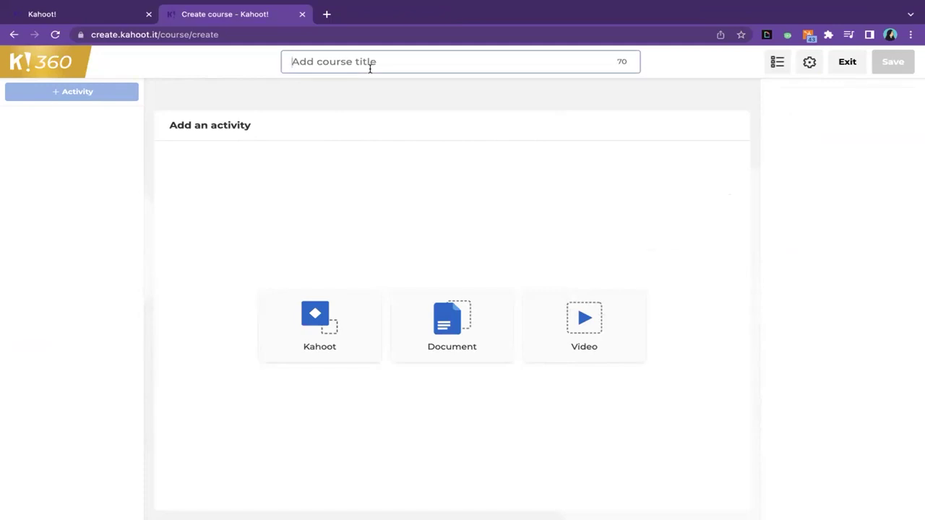
{"action": "type", "text": "New Hire "}
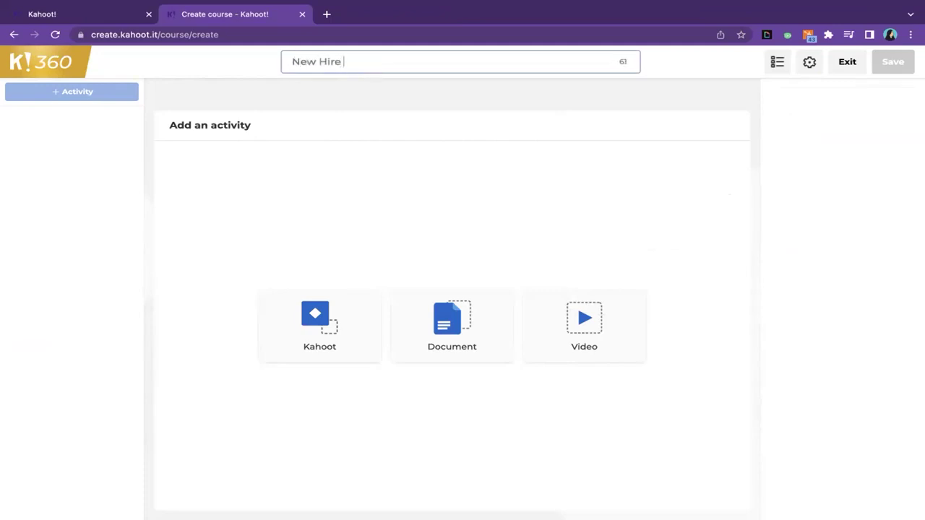
{"action": "type", "text": "Onboard"}
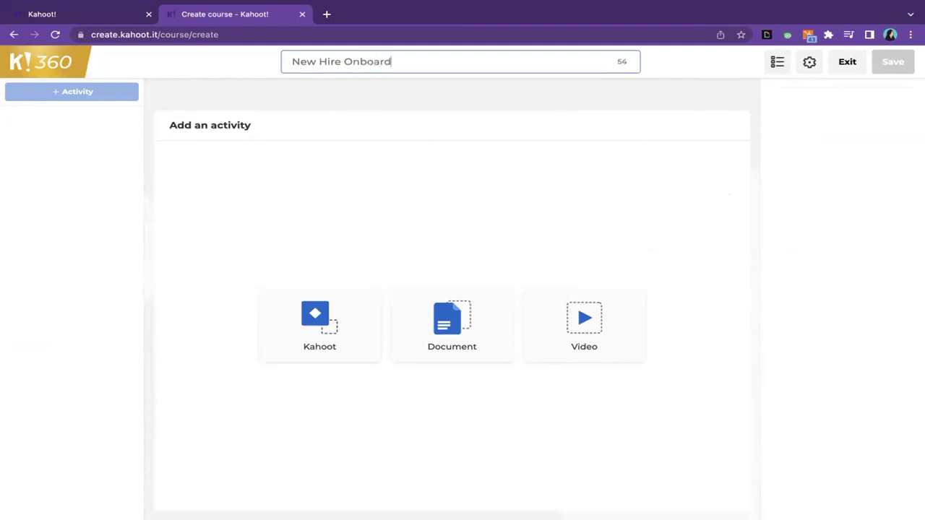
{"action": "type", "text": "ing - Noveme"}
{"action": "key", "text": "BackSpace"}
{"action": "type", "text": "ber"}
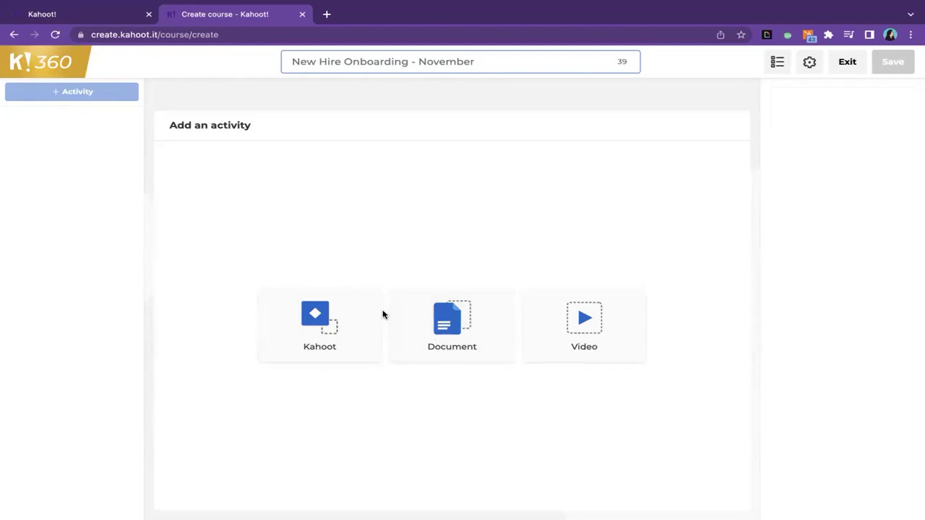
{"action": "left_click", "coordinate": [343, 329]}
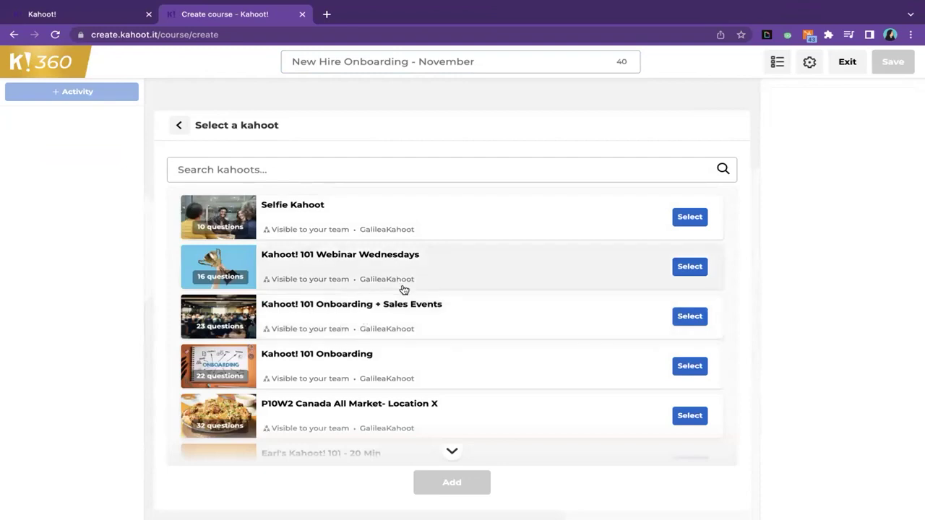
- Select the 22-question 'Kahoot! 101 Onboarding' kahoot and add it as the first activity
{"action": "scroll", "coordinate": [404, 289], "scroll_direction": "down", "scroll_amount": 3}
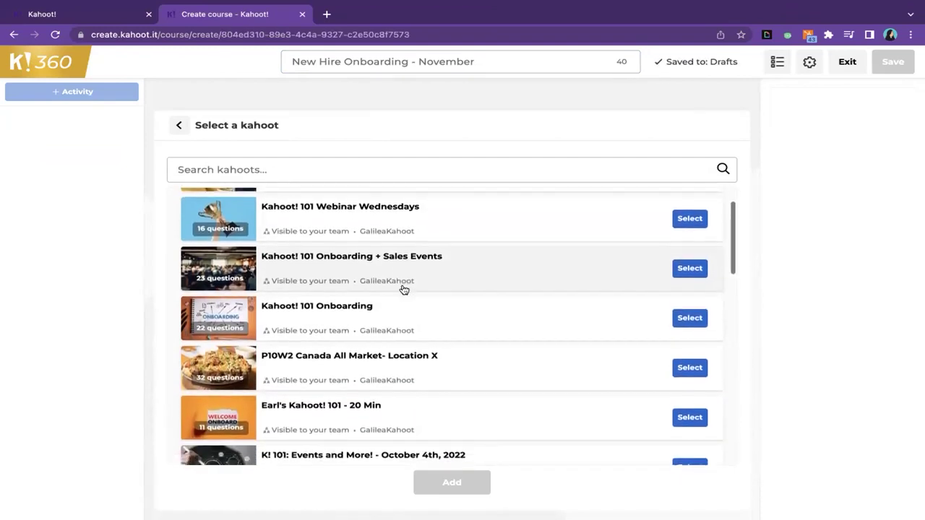
{"action": "scroll", "coordinate": [404, 290], "scroll_direction": "down", "scroll_amount": 3}
{"action": "scroll", "coordinate": [404, 290], "scroll_direction": "up", "scroll_amount": 2}
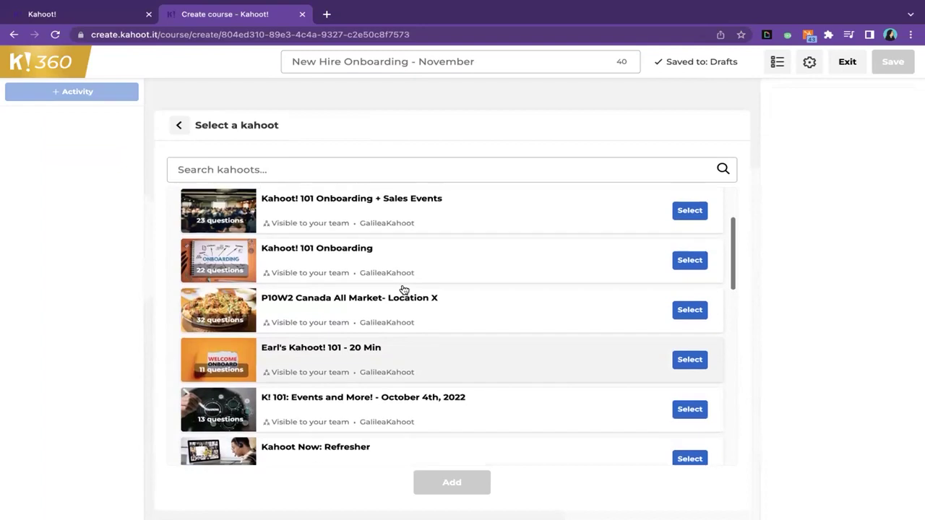
{"action": "left_click", "coordinate": [691, 261]}
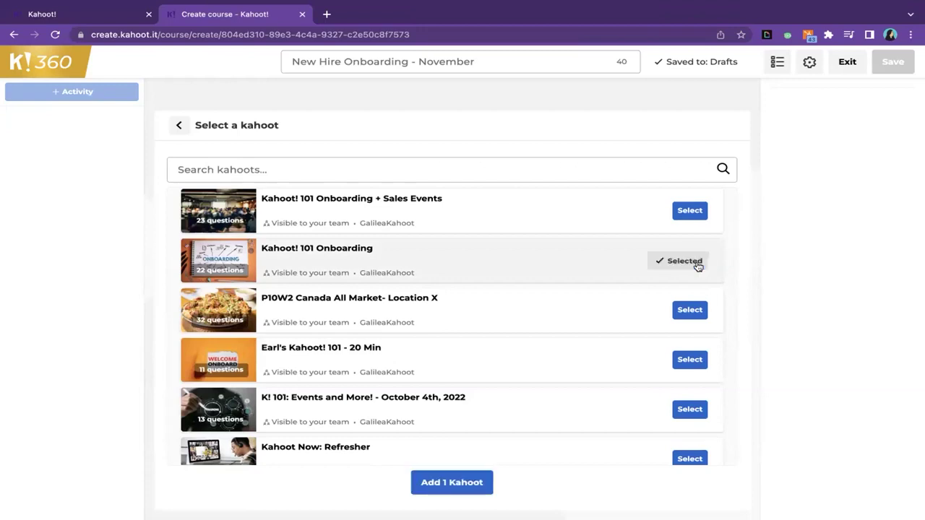
{"action": "left_click", "coordinate": [443, 482]}
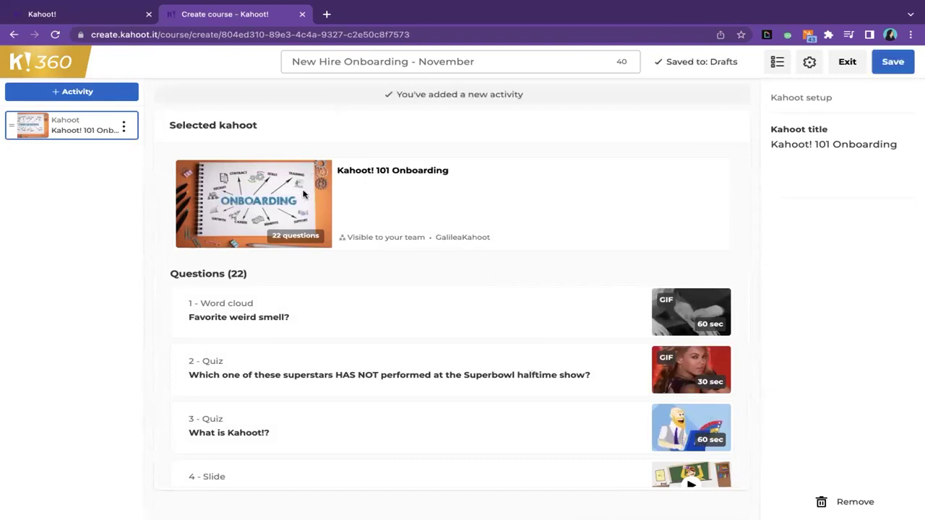
{"action": "scroll", "coordinate": [420, 313], "scroll_direction": "down", "scroll_amount": 15}
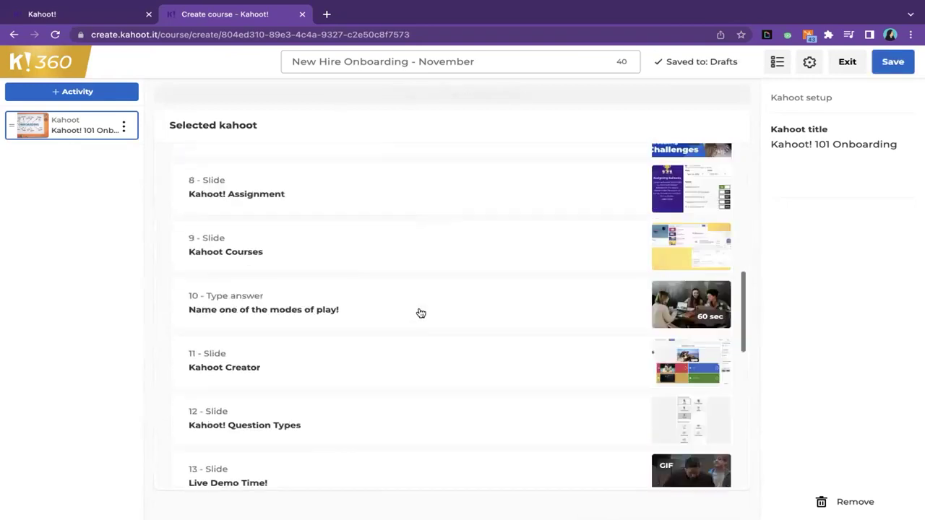
{"action": "scroll", "coordinate": [420, 313], "scroll_direction": "up", "scroll_amount": 15}
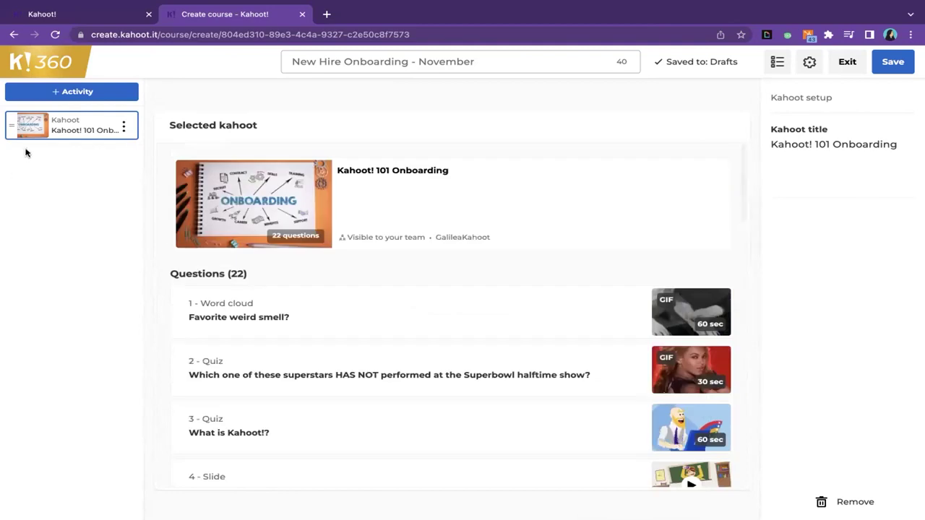
- Upload 'Get-started-with-Kahoot-for-businesses-admins-guide (8).pdf' as a Document activity and review both activities
{"action": "left_click", "coordinate": [91, 94]}
{"action": "left_click", "coordinate": [490, 325]}
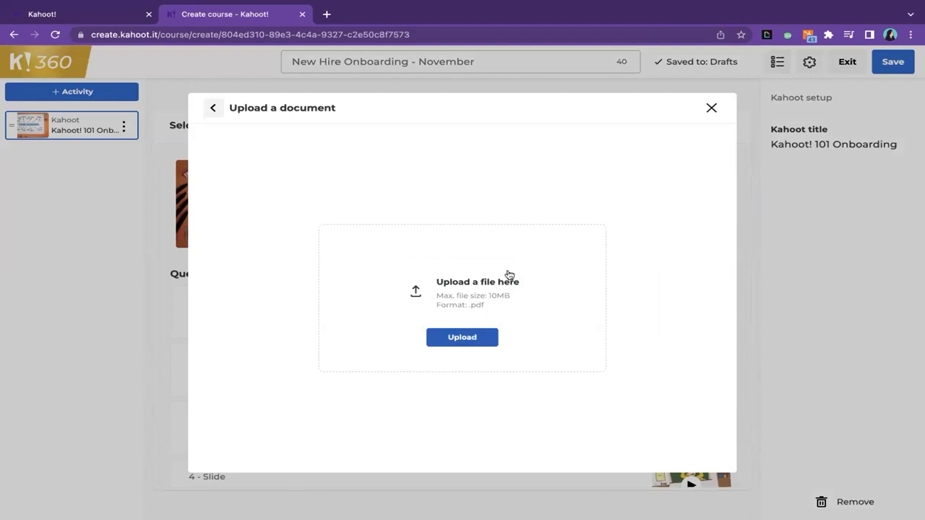
{"action": "left_click", "coordinate": [462, 338]}
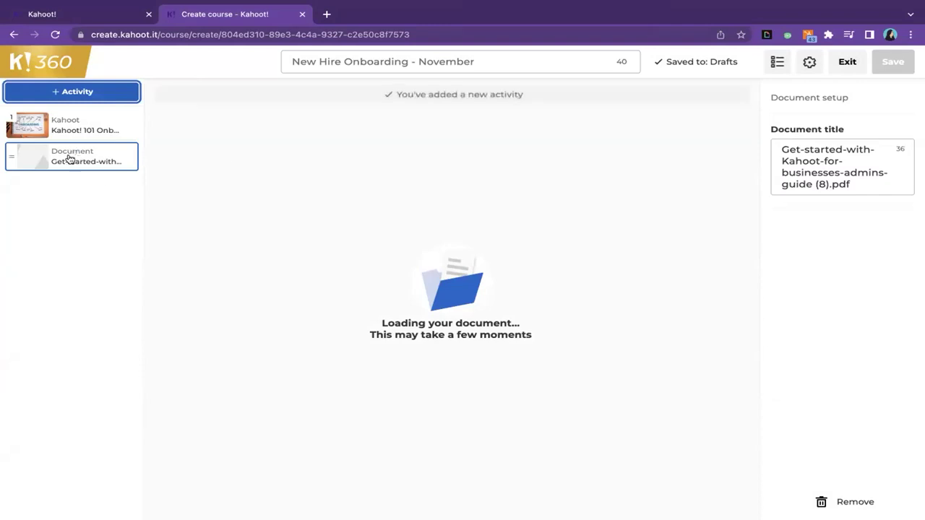
{"action": "left_click", "coordinate": [84, 133]}
{"action": "left_click", "coordinate": [84, 160]}
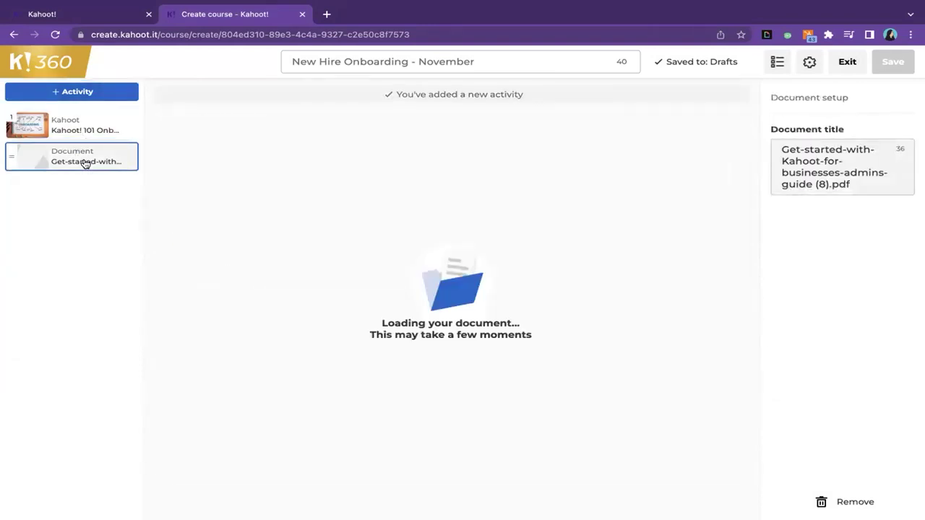
{"action": "left_click", "coordinate": [94, 120]}
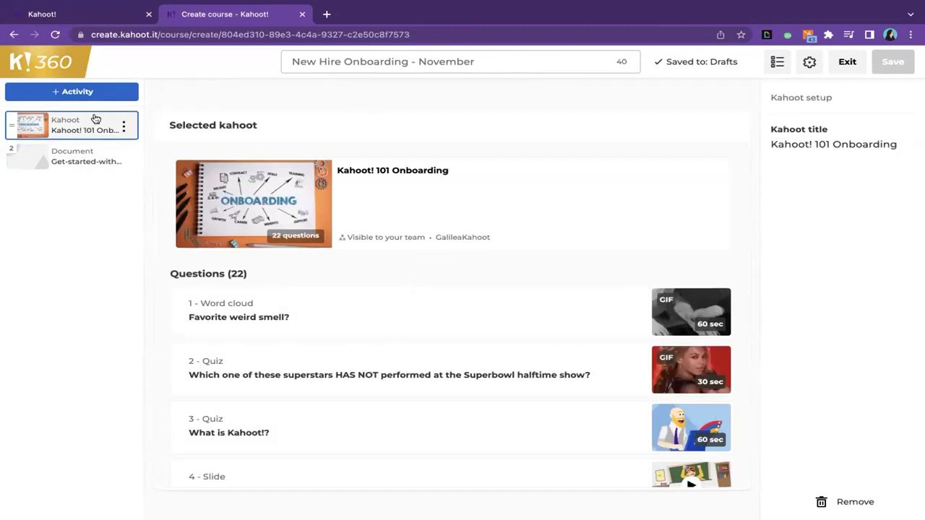
{"action": "left_click", "coordinate": [65, 92]}
- Search YouTube for 'kahoot tutorial' and add 'How to create a kahoot - tutorial' as a video activity
{"action": "left_click", "coordinate": [582, 289]}
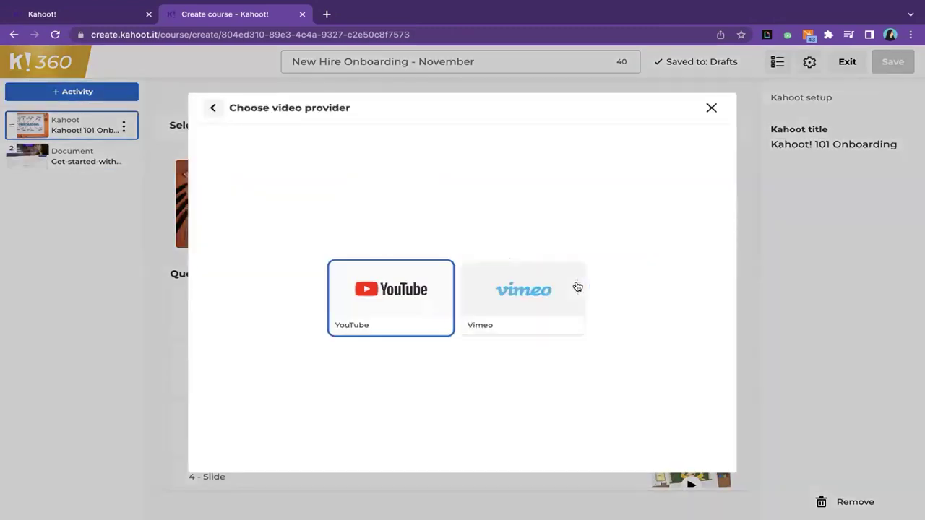
{"action": "left_click", "coordinate": [389, 311]}
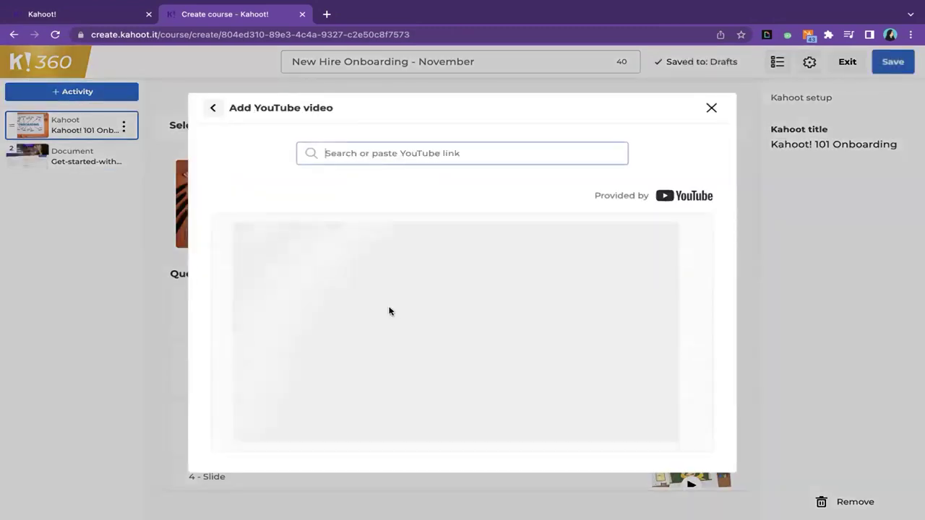
{"action": "type", "text": "kahoot"}
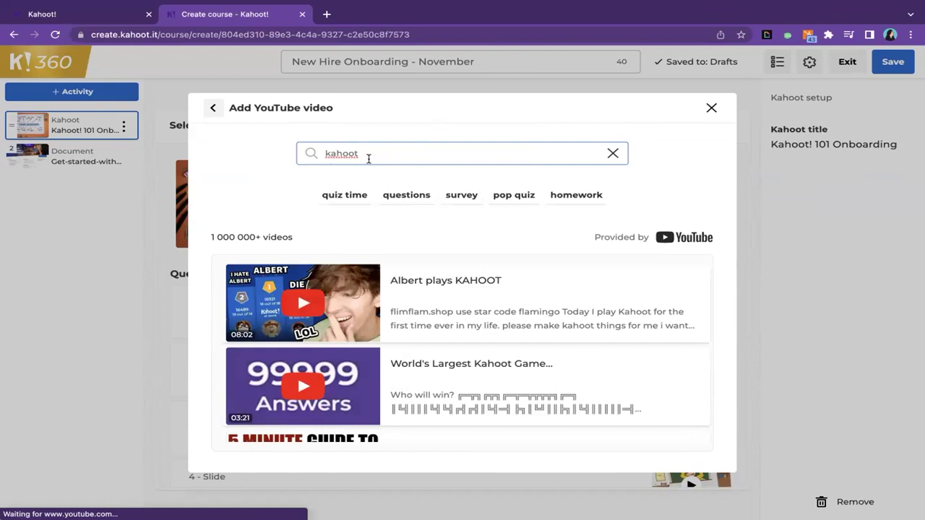
{"action": "type", "text": " tu"}
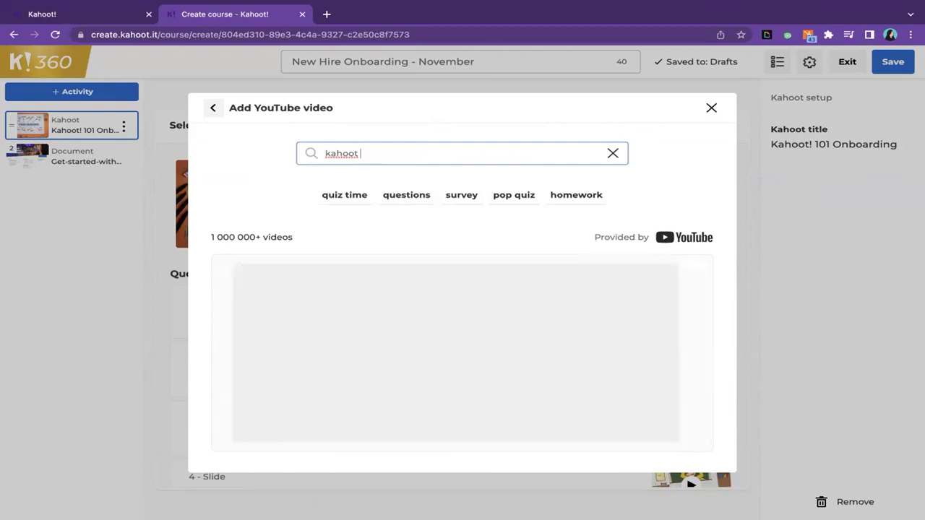
{"action": "type", "text": "tor"}
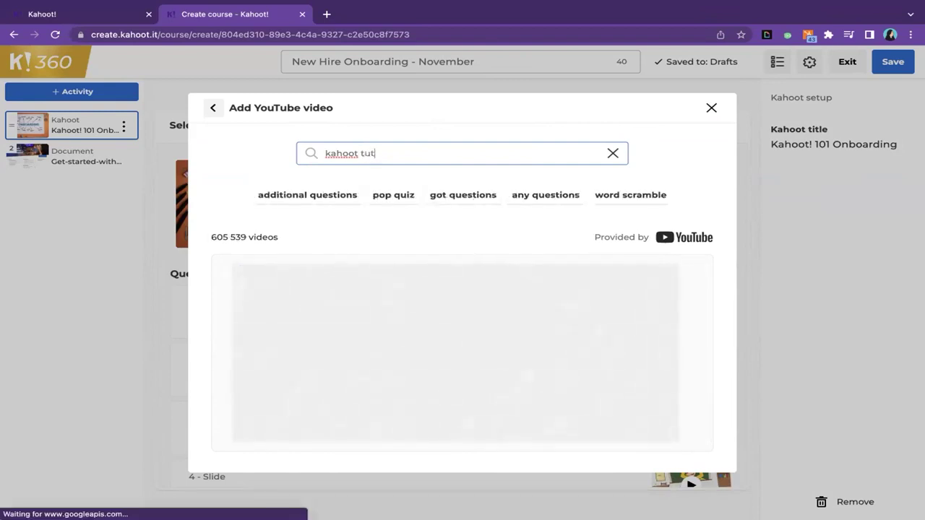
{"action": "type", "text": "ial"}
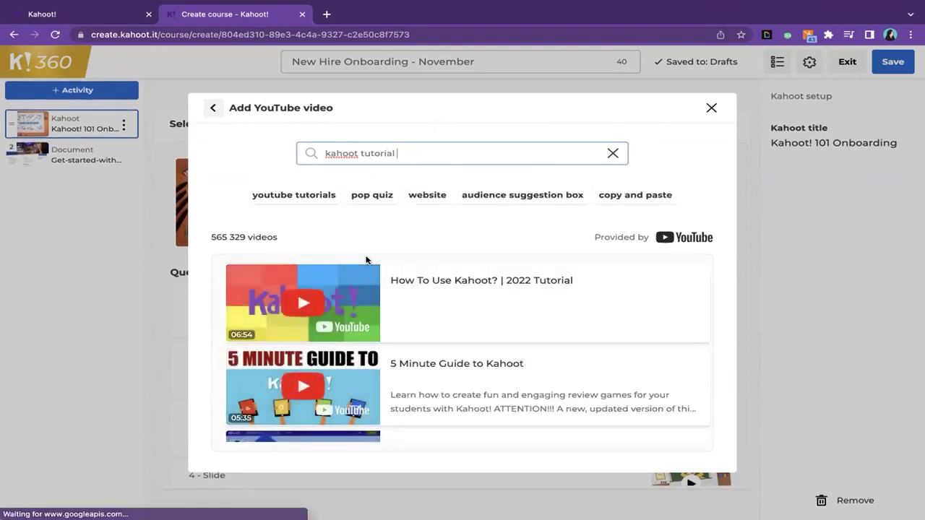
{"action": "scroll", "coordinate": [424, 357], "scroll_direction": "down", "scroll_amount": 2}
{"action": "scroll", "coordinate": [425, 356], "scroll_direction": "down", "scroll_amount": 3}
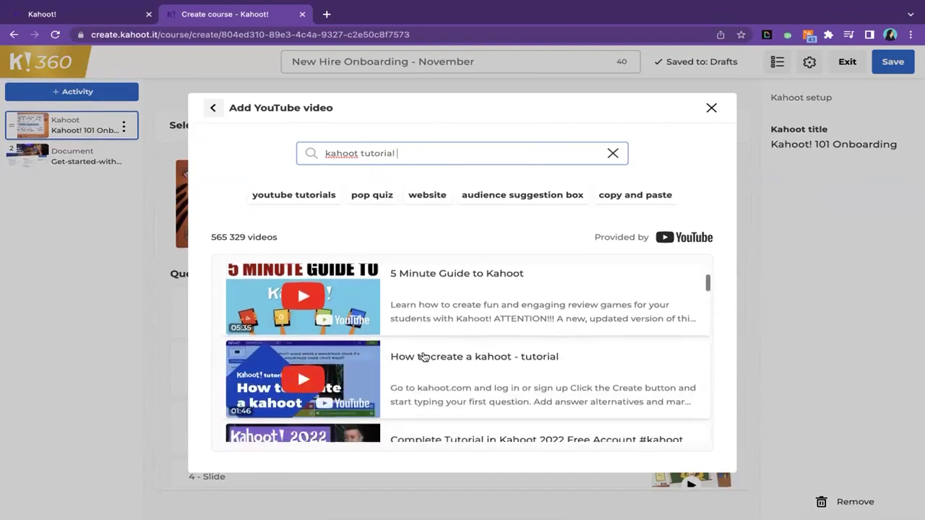
{"action": "scroll", "coordinate": [424, 356], "scroll_direction": "down", "scroll_amount": 1}
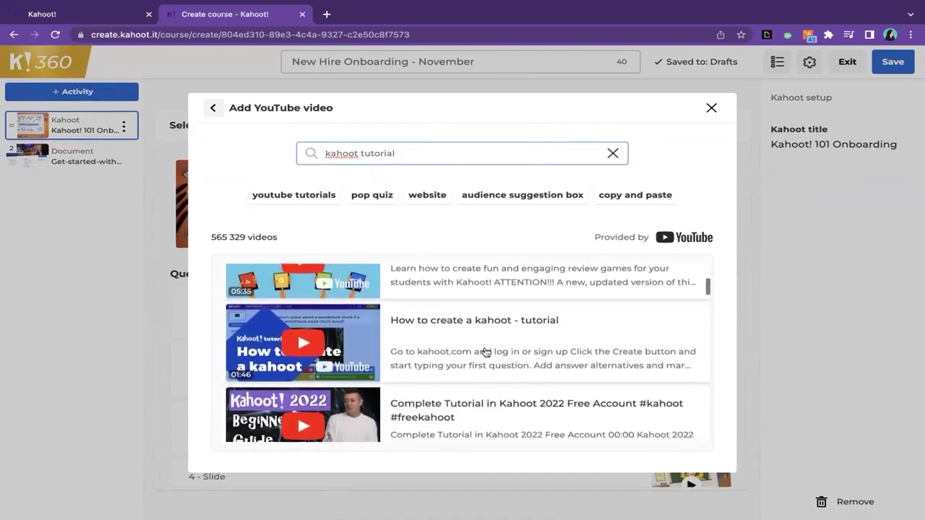
{"action": "left_click", "coordinate": [474, 334]}
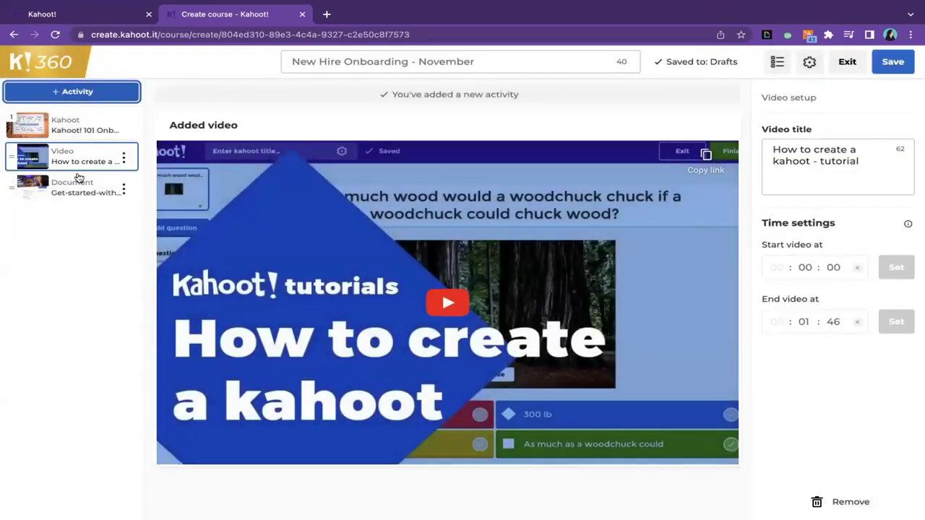
- Move the document to the top and the video into second place, then save the course
{"action": "mouse_move", "coordinate": [807, 6]}
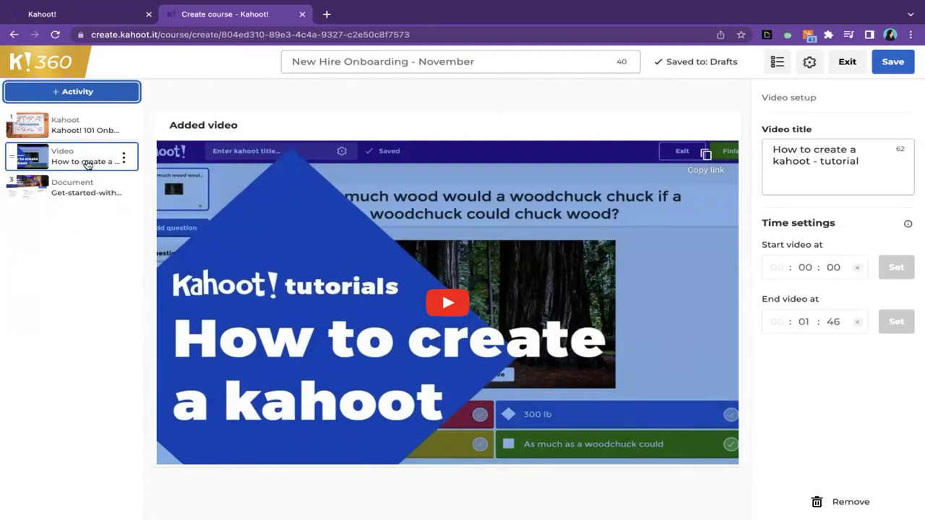
{"action": "left_click", "coordinate": [87, 192]}
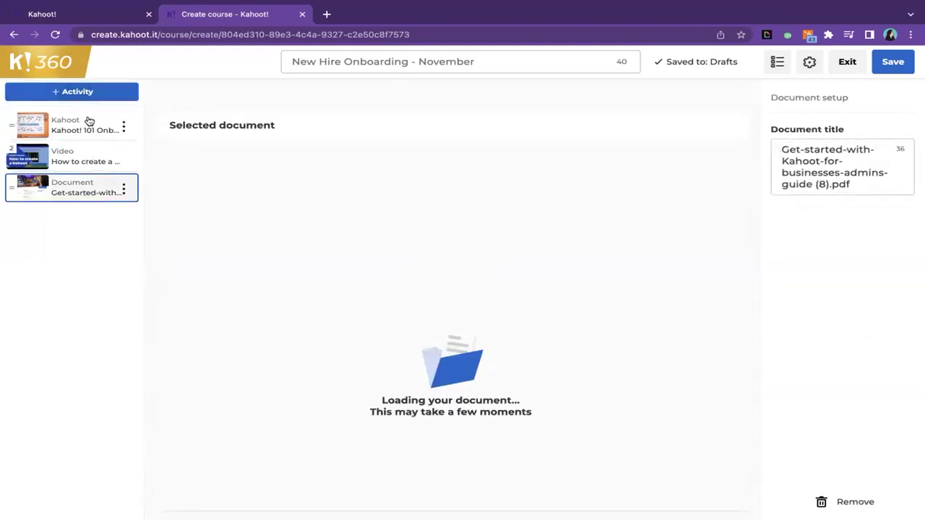
{"action": "left_click_drag", "start_coordinate": [10, 186], "coordinate": [11, 113]}
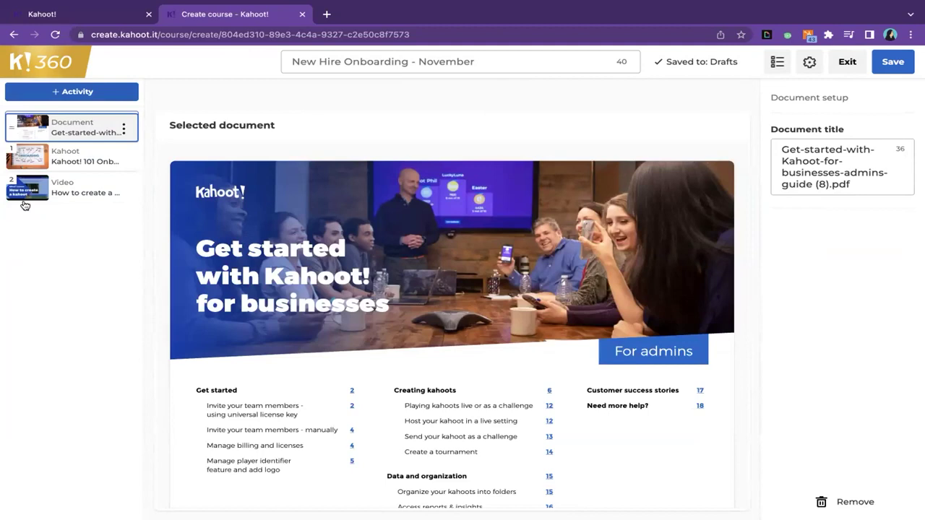
{"action": "left_click_drag", "start_coordinate": [11, 182], "coordinate": [11, 159]}
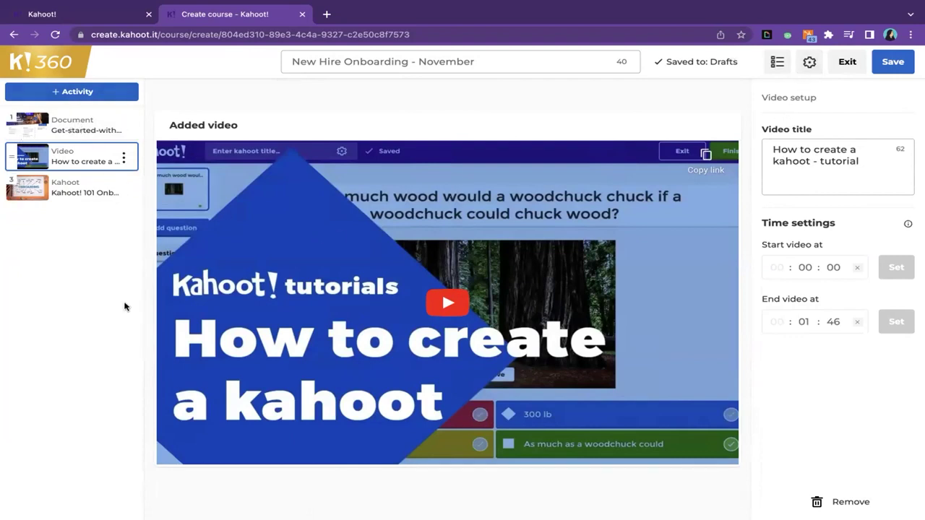
{"action": "left_click", "coordinate": [901, 62]}
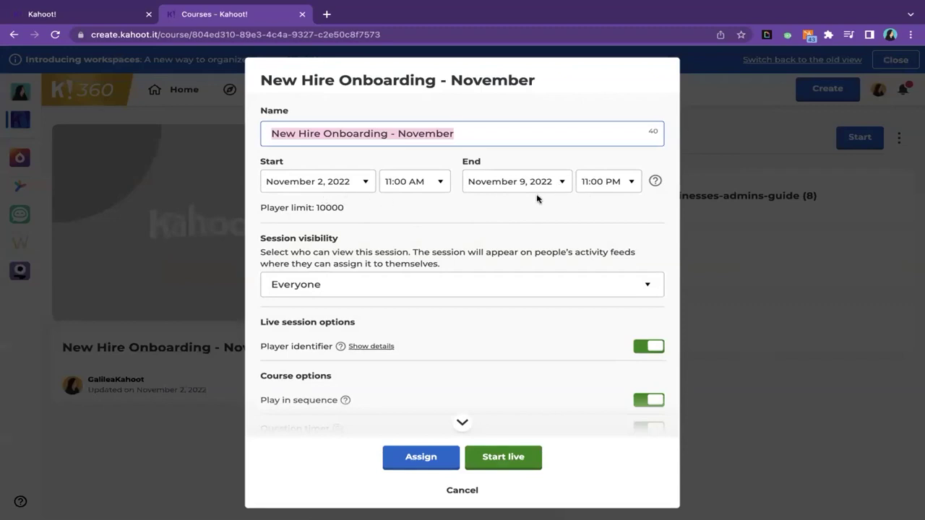
{"action": "left_click", "coordinate": [349, 187]}
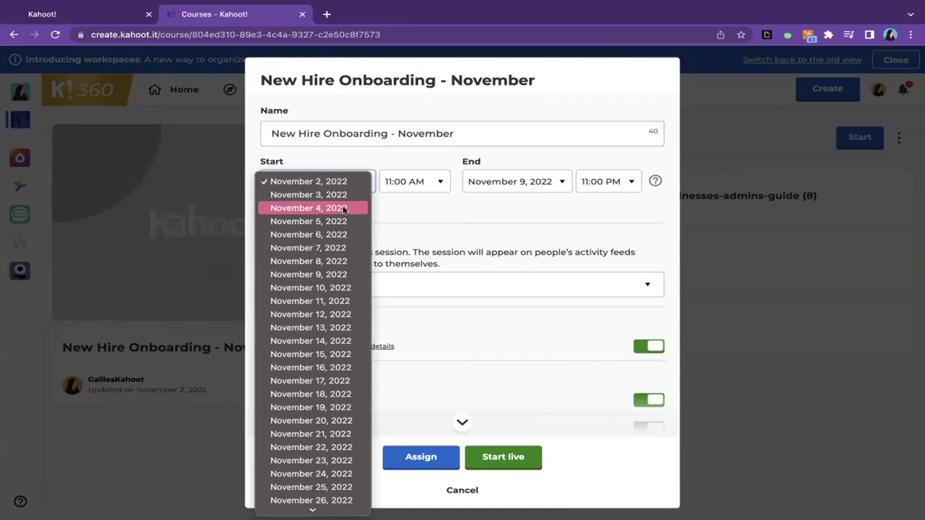
{"action": "left_click", "coordinate": [336, 262]}
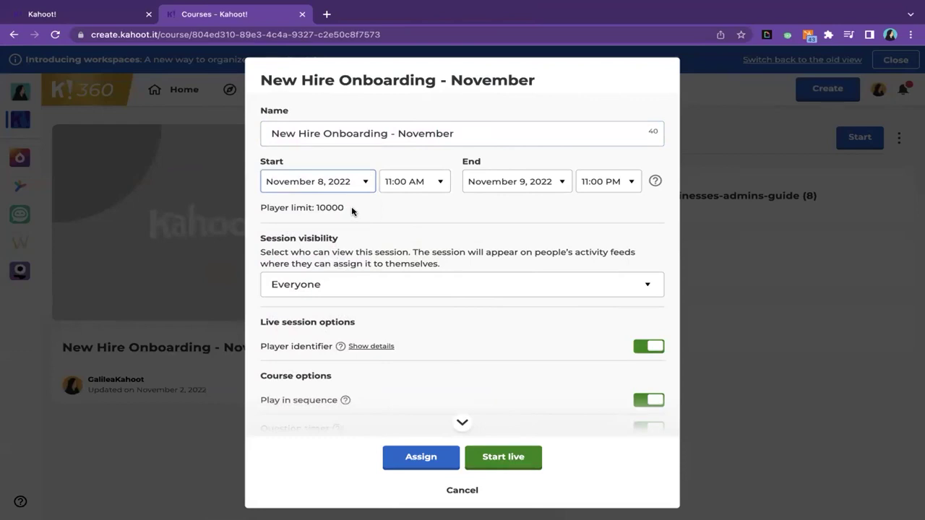
{"action": "left_click", "coordinate": [519, 184]}
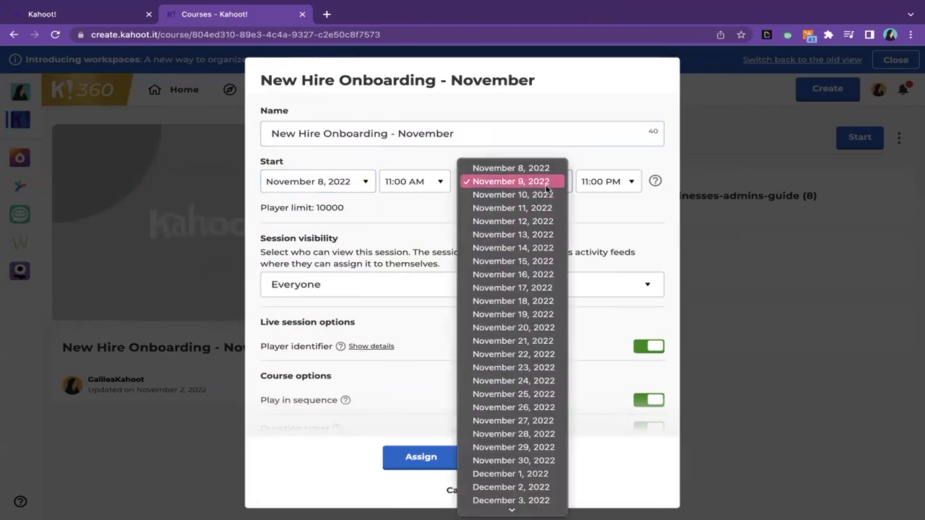
{"action": "left_click", "coordinate": [610, 206]}
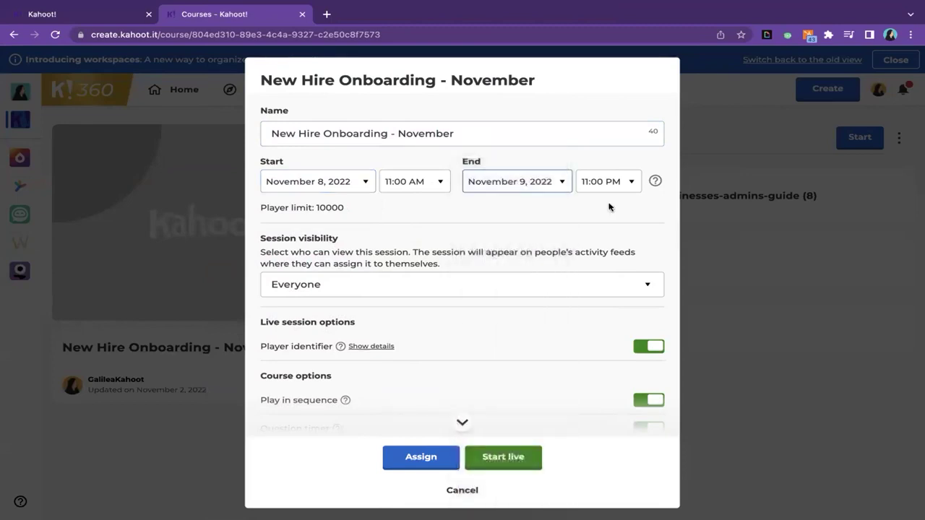
{"action": "scroll", "coordinate": [292, 304], "scroll_direction": "down", "scroll_amount": 3}
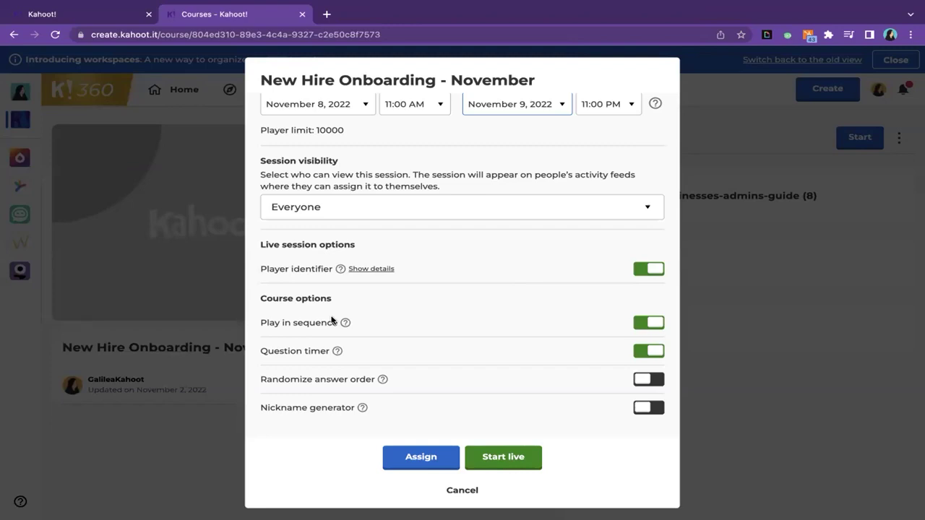
- Create the scheduled session, open its course report and start adding learners
{"action": "mouse_move", "coordinate": [346, 324]}
{"action": "left_click", "coordinate": [421, 459]}
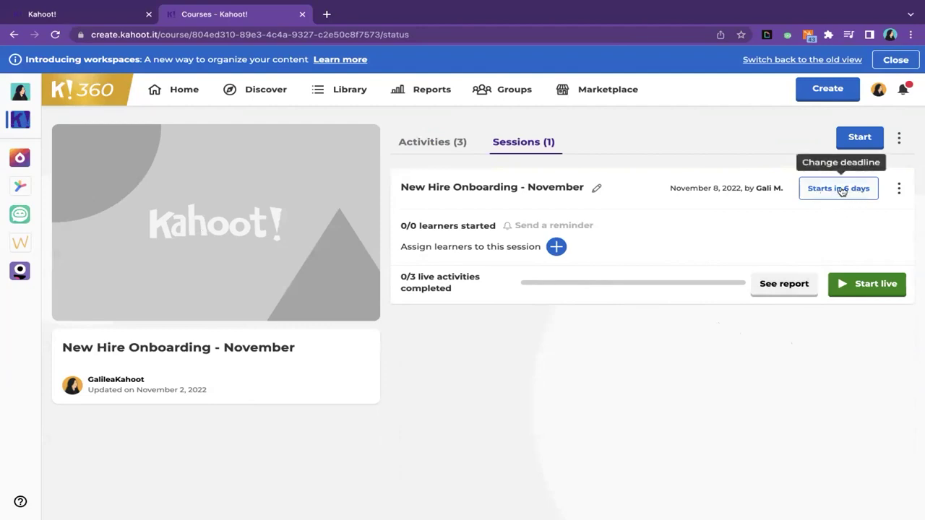
{"action": "left_click", "coordinate": [781, 284]}
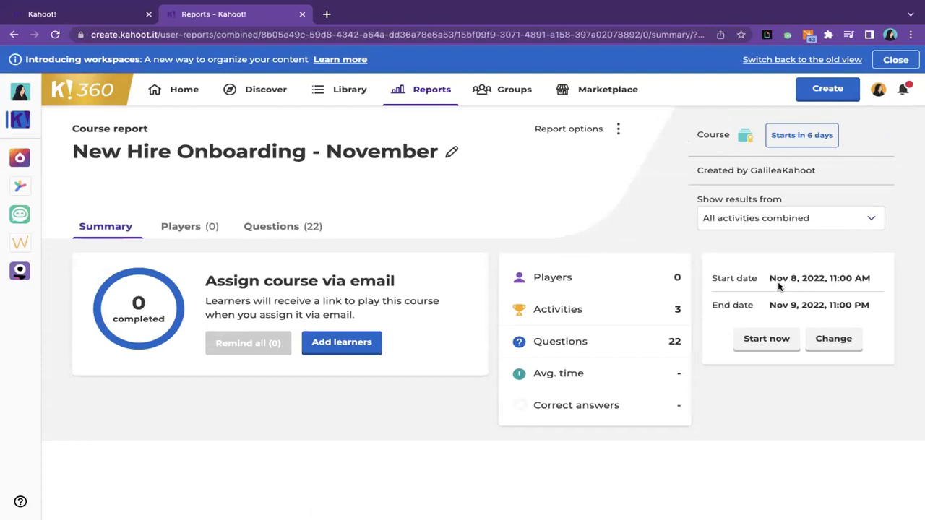
{"action": "scroll", "coordinate": [423, 320], "scroll_direction": "down", "scroll_amount": 1}
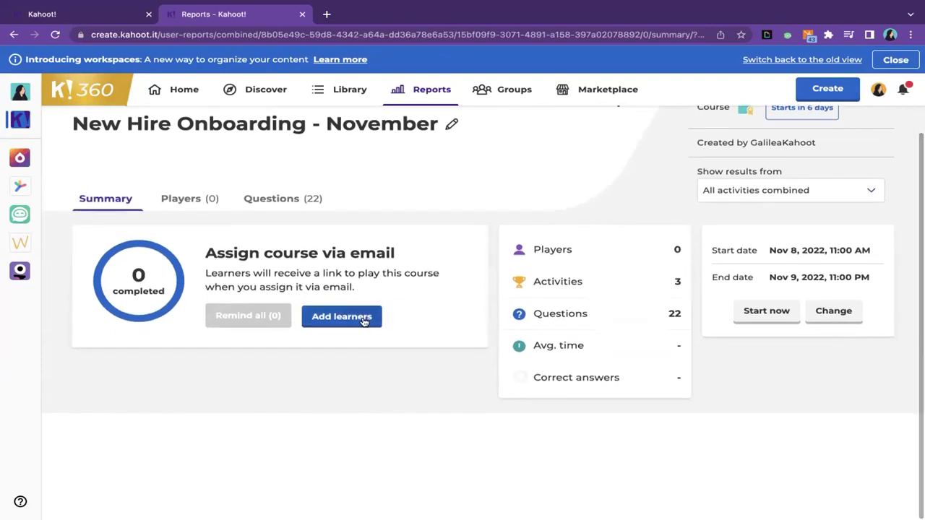
{"action": "left_click", "coordinate": [364, 320]}
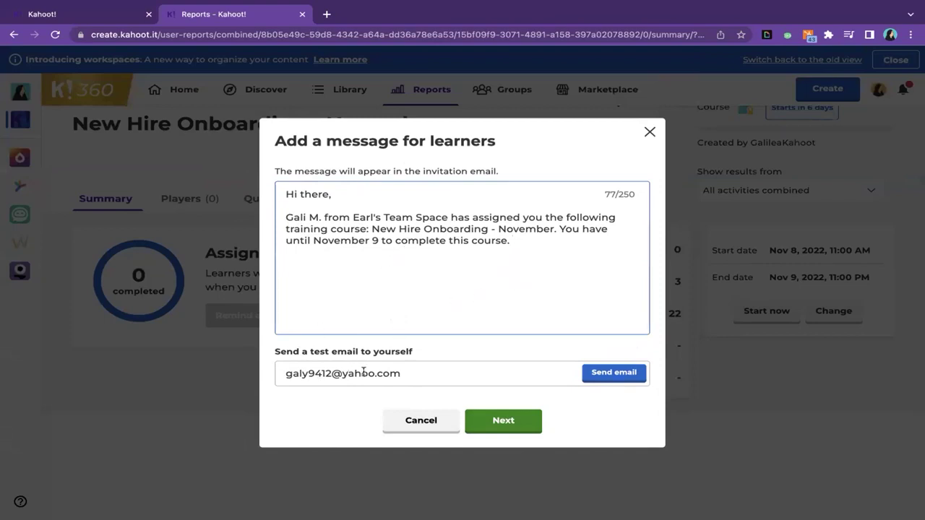
- Accept the invitation message and switch off 'Add new learners to your organization'
{"action": "left_click", "coordinate": [512, 428]}
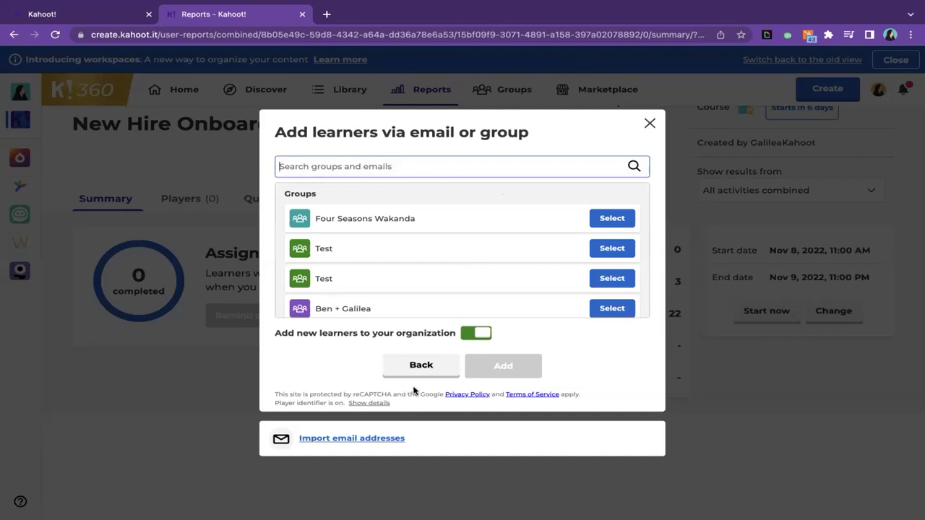
{"action": "left_click", "coordinate": [477, 338]}
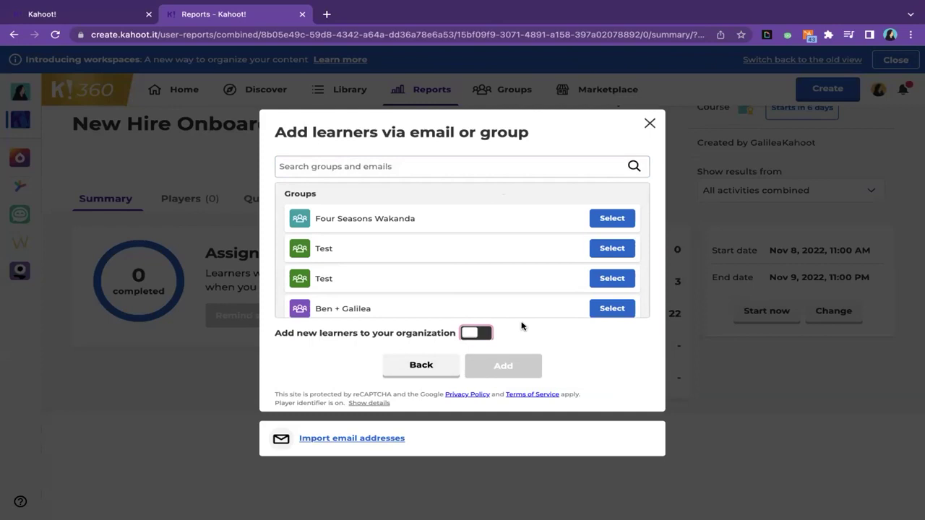
{"action": "left_click", "coordinate": [477, 334]}
{"action": "left_click", "coordinate": [474, 336]}
- Enter the learner's email address as an invitee and assign the course to them
{"action": "left_click", "coordinate": [456, 166]}
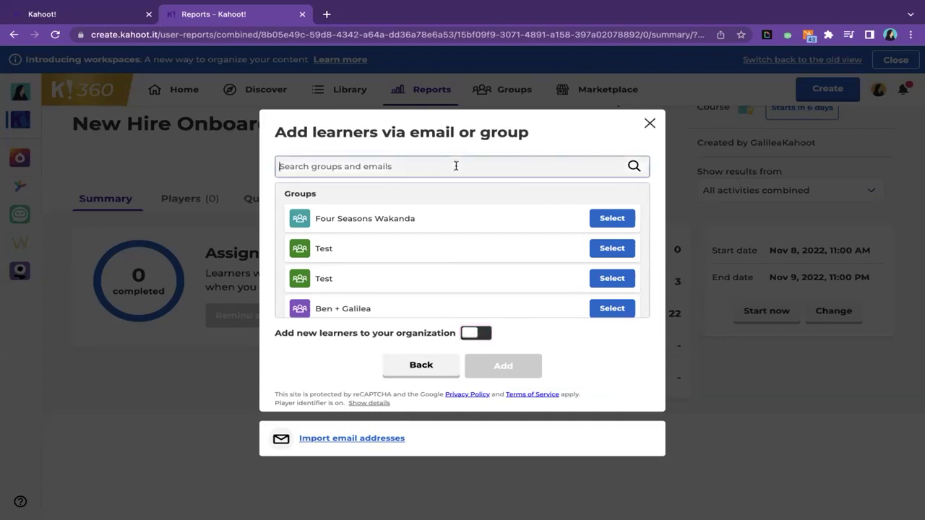
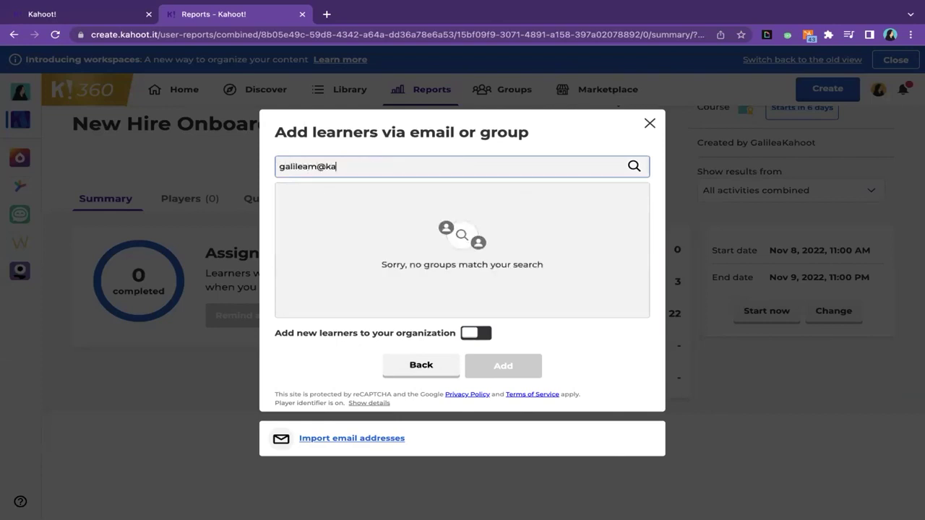
{"action": "key", "text": "Return"}
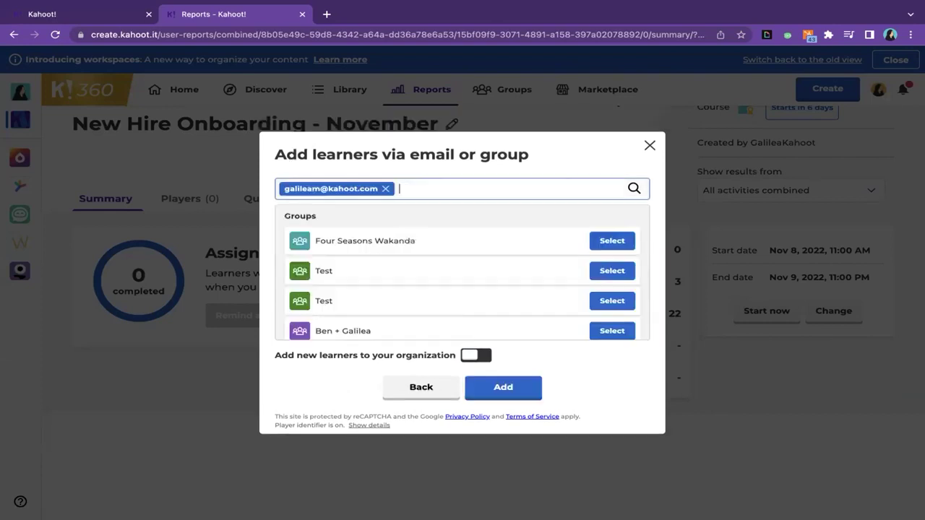
{"action": "left_click", "coordinate": [519, 390]}
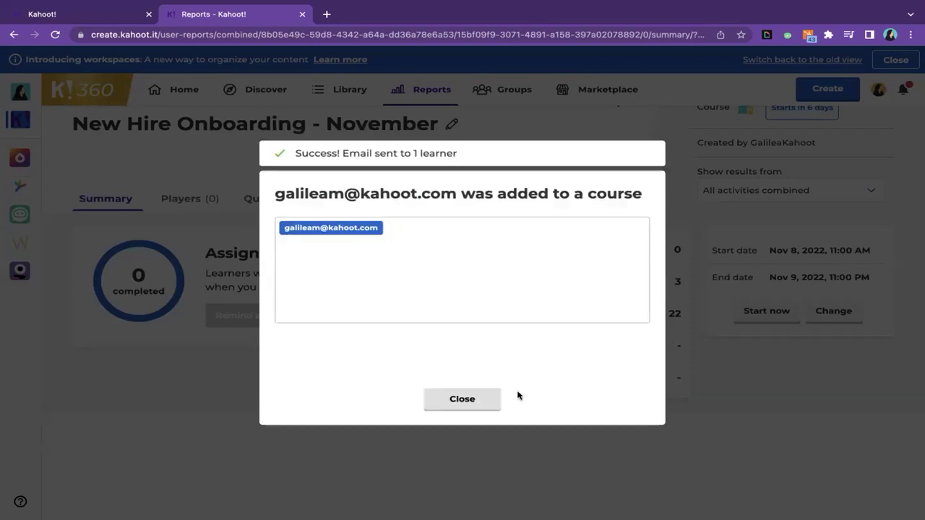
- Dismiss the success dialog and scroll to the invited learner marked 'Not signed up yet'
{"action": "left_click", "coordinate": [478, 407]}
{"action": "scroll", "coordinate": [463, 431], "scroll_direction": "down", "scroll_amount": 1}
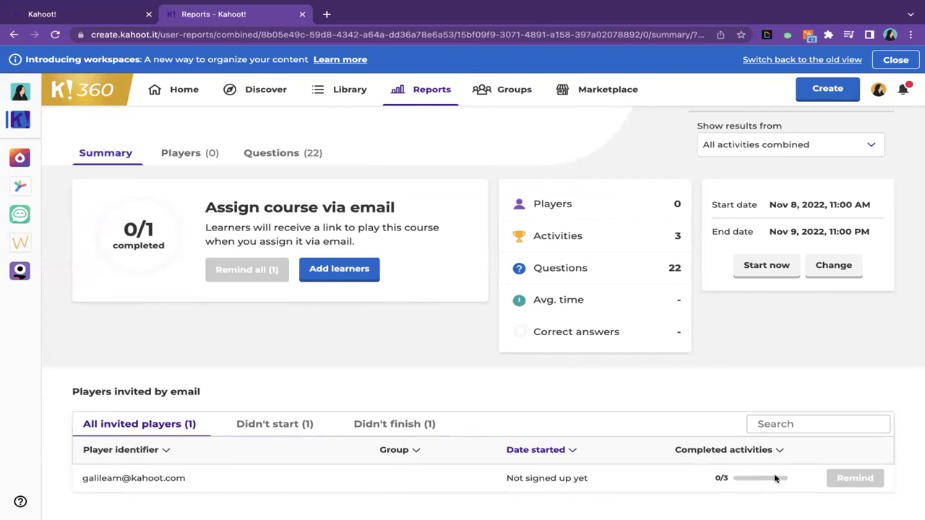
{"action": "mouse_move", "coordinate": [843, 479]}
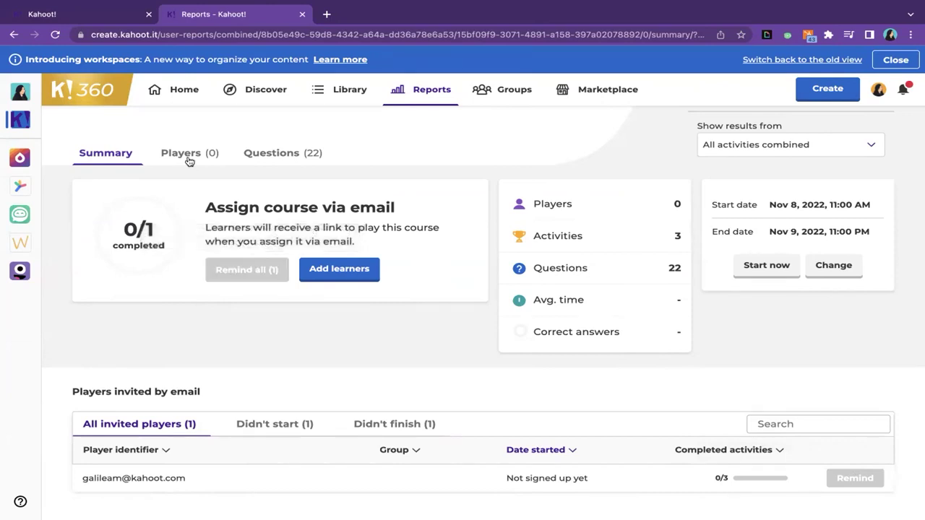
- Filter reports to Assignments, view the Kahoot! Demo Presentation report, and return to Reports
{"action": "left_click", "coordinate": [427, 99]}
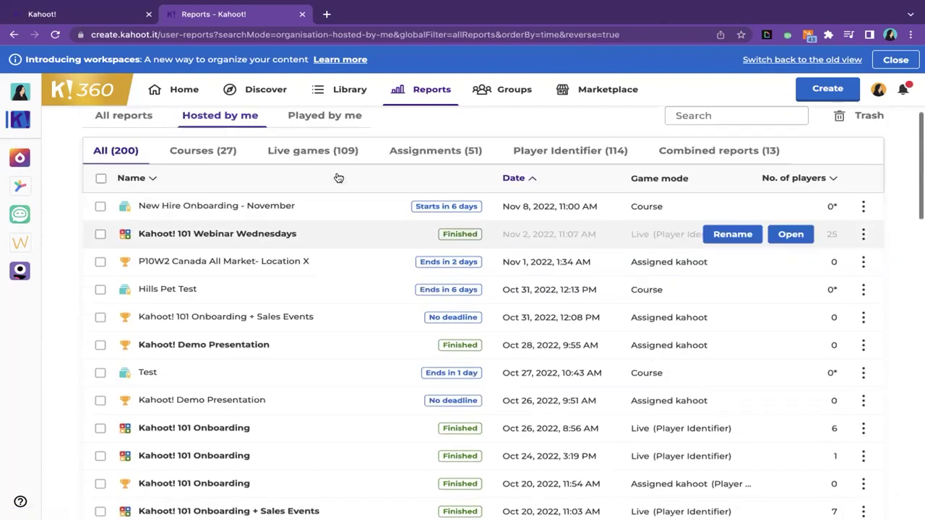
{"action": "left_click", "coordinate": [437, 176]}
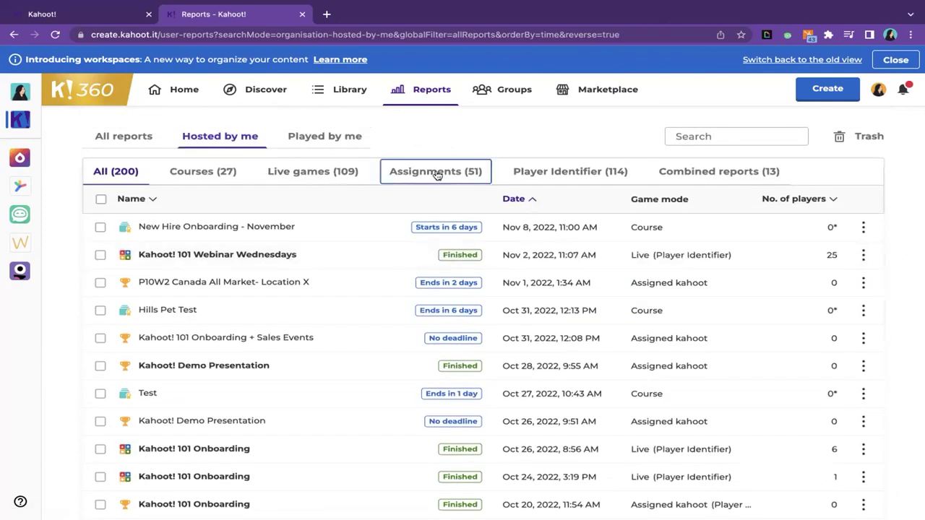
{"action": "left_click", "coordinate": [242, 284]}
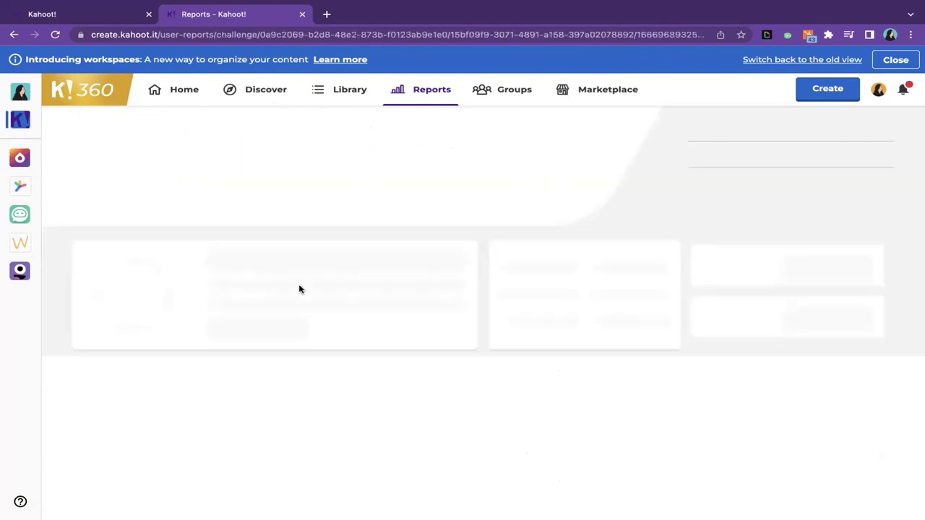
{"action": "left_click", "coordinate": [422, 93]}
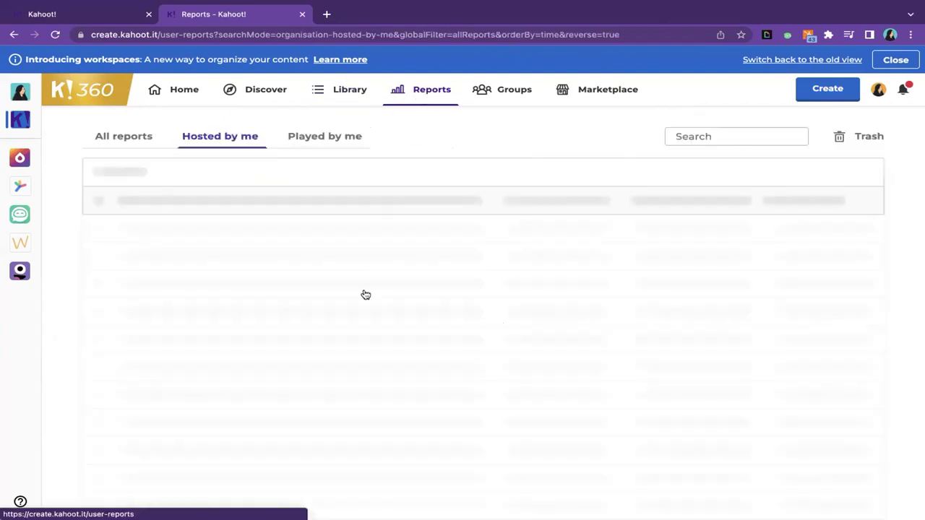
- Review the Players and Questions results of the Kahoot! 101 Webinar Wednesdays report
{"action": "left_click", "coordinate": [263, 260]}
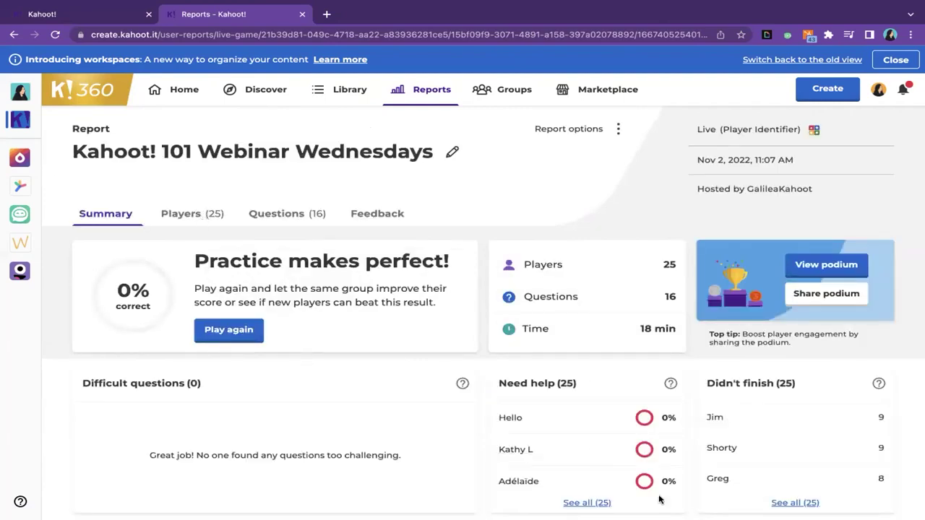
{"action": "left_click", "coordinate": [181, 217]}
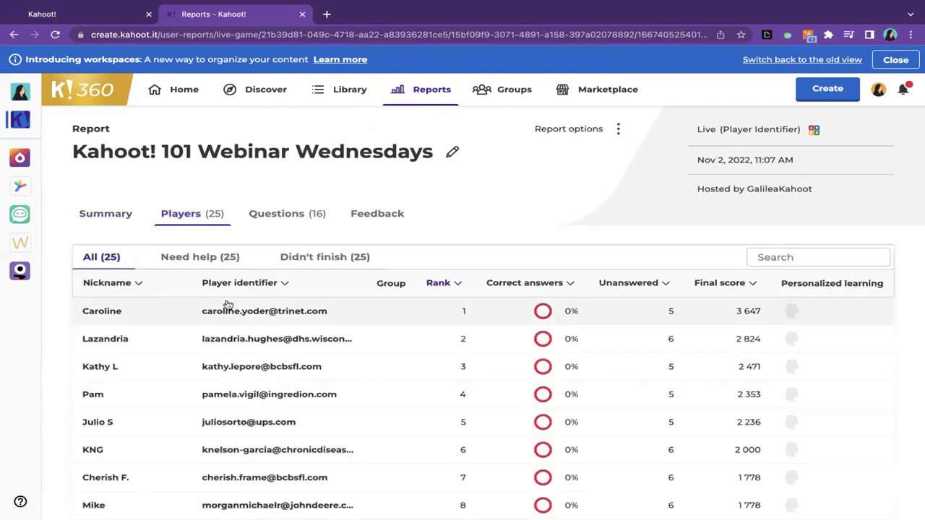
{"action": "scroll", "coordinate": [329, 469], "scroll_direction": "down", "scroll_amount": 2}
{"action": "scroll", "coordinate": [333, 203], "scroll_direction": "up", "scroll_amount": 2}
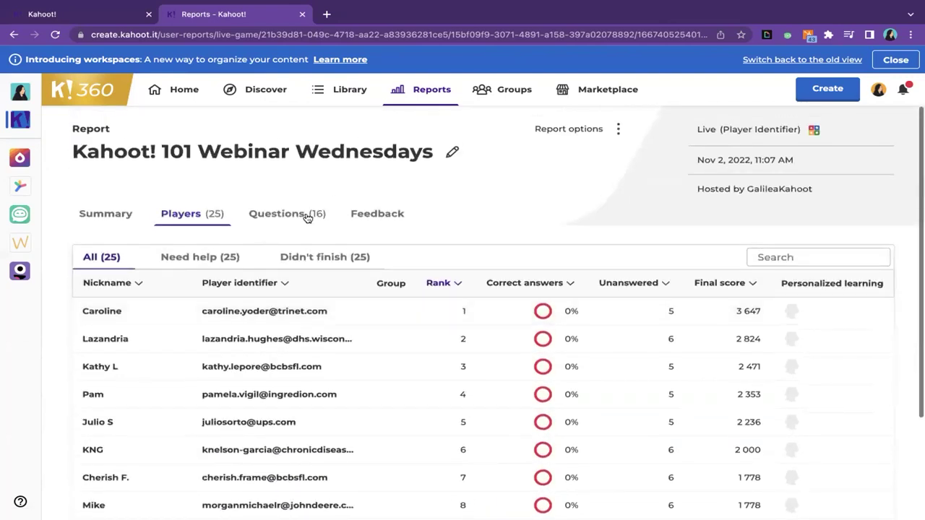
{"action": "left_click", "coordinate": [306, 216]}
{"action": "scroll", "coordinate": [498, 303], "scroll_direction": "down", "scroll_amount": 3}
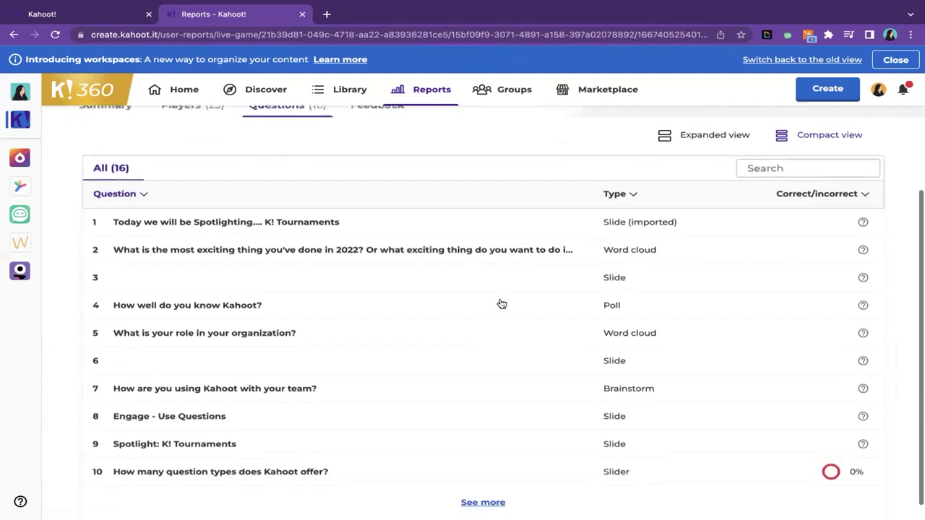
{"action": "scroll", "coordinate": [615, 398], "scroll_direction": "up", "scroll_amount": 3}
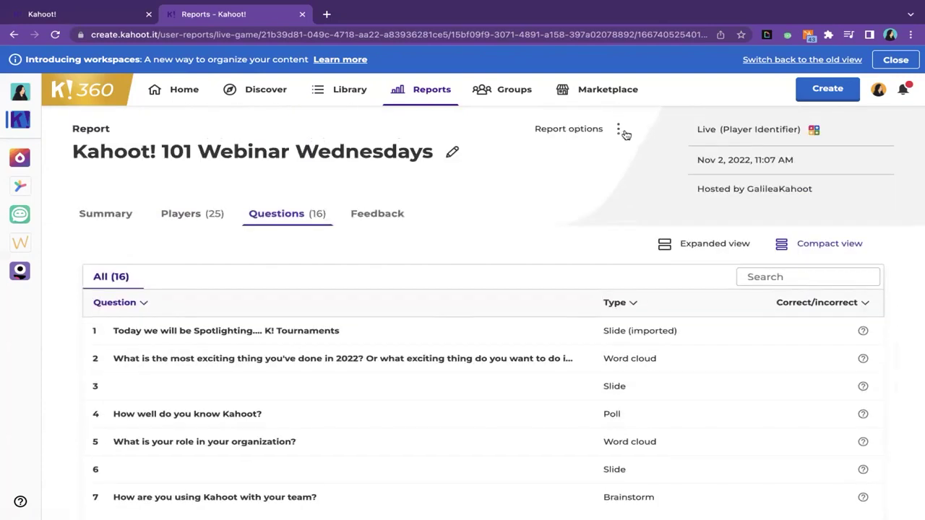
- Go back to the 'Hosted by me' reports list and scroll through it
{"action": "left_click", "coordinate": [418, 88]}
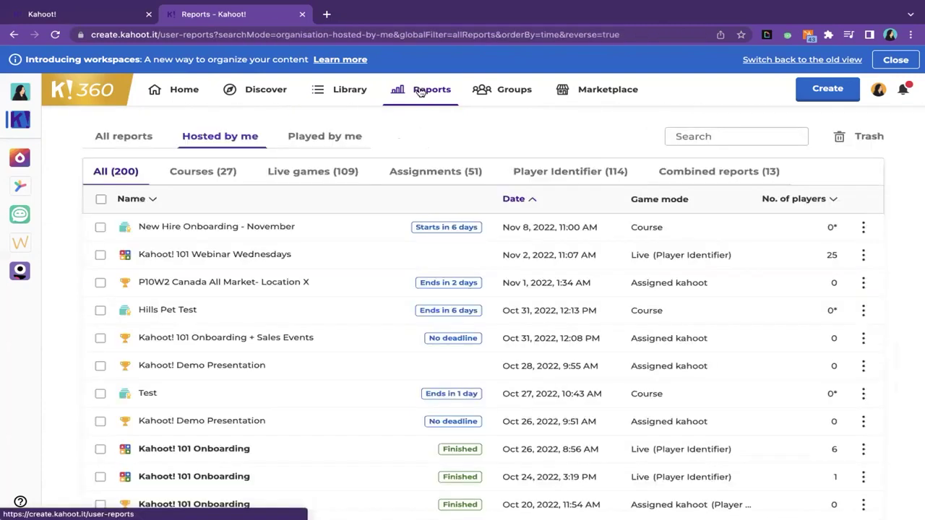
{"action": "scroll", "coordinate": [529, 455], "scroll_direction": "down", "scroll_amount": 2}
{"action": "scroll", "coordinate": [530, 455], "scroll_direction": "down", "scroll_amount": 2}
{"action": "scroll", "coordinate": [530, 456], "scroll_direction": "up", "scroll_amount": 3}
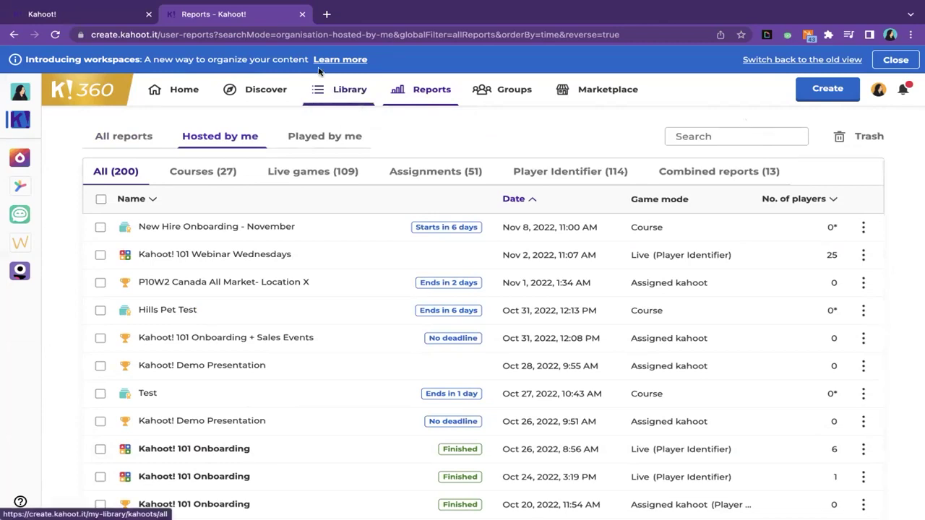
- Return to the live presentation tab, make it full screen and advance one slide
{"action": "left_click", "coordinate": [101, 20]}
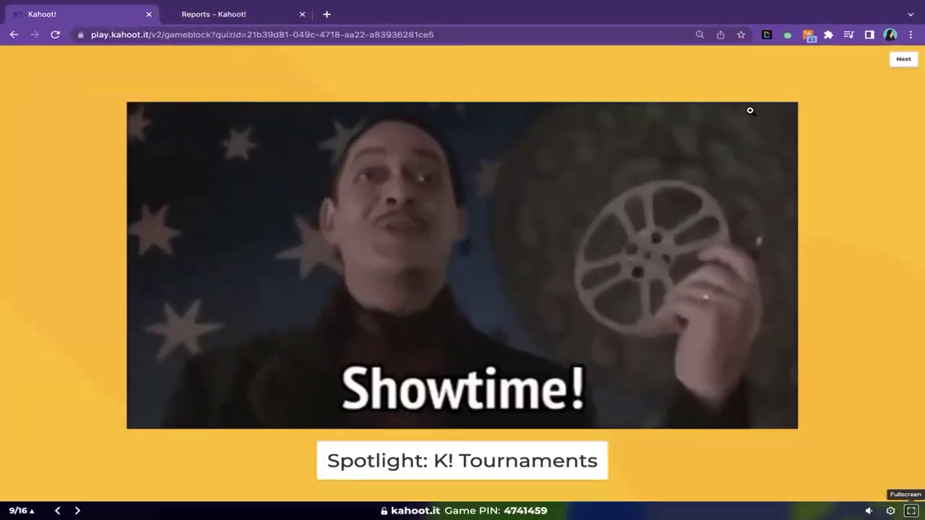
{"action": "left_click", "coordinate": [912, 511]}
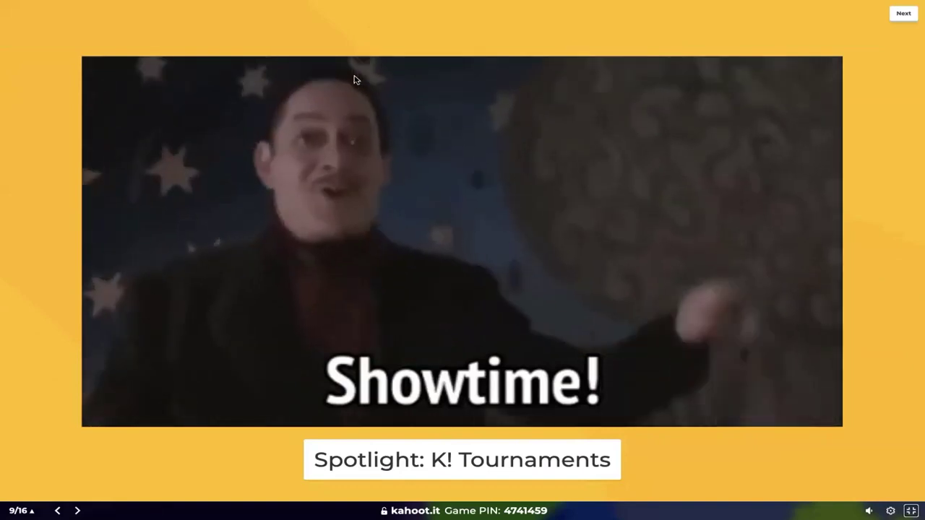
{"action": "left_click", "coordinate": [903, 16]}
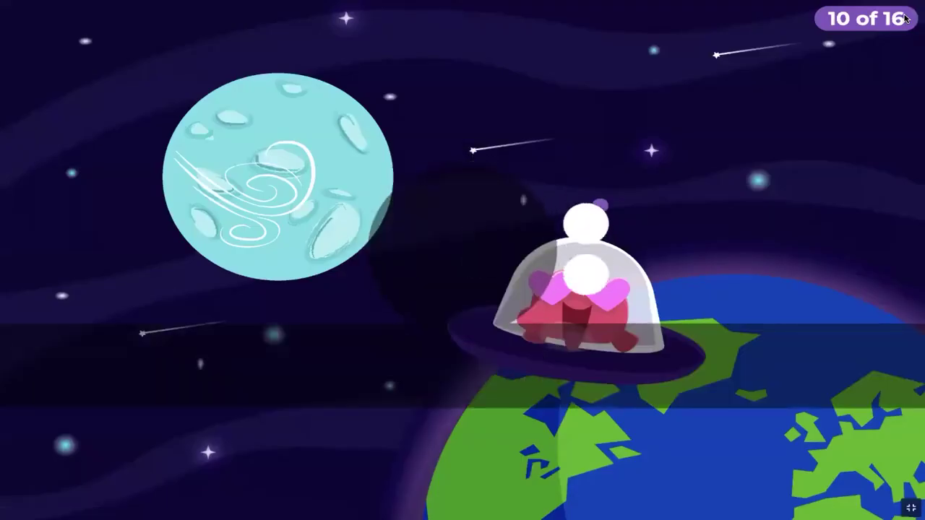
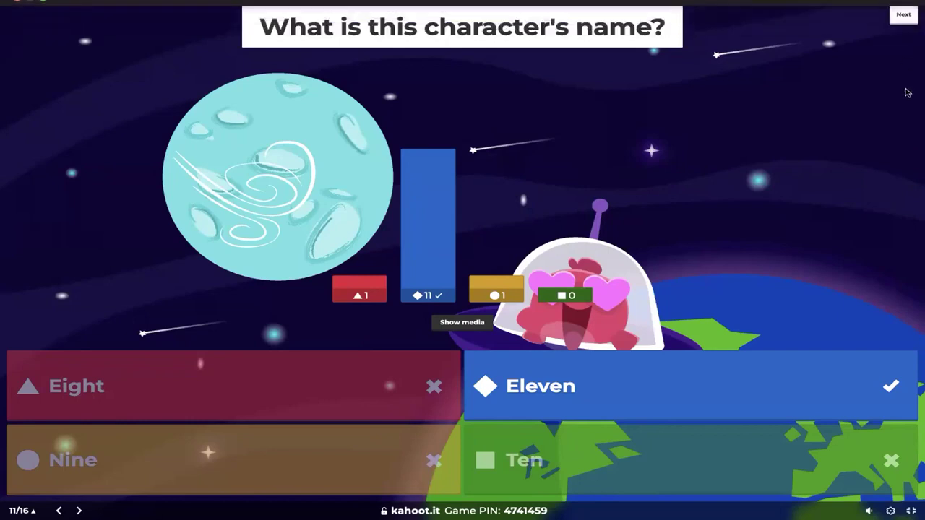
- Show the scoreboard, then play question 12 'Which Friend Character Hates Thanksgiving' through to its results
{"action": "left_click", "coordinate": [903, 17]}
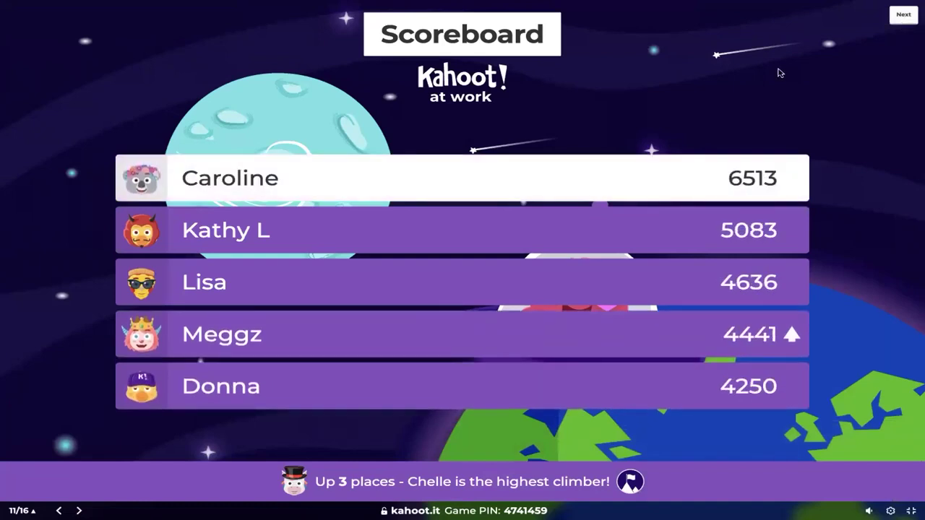
{"action": "left_click", "coordinate": [903, 16]}
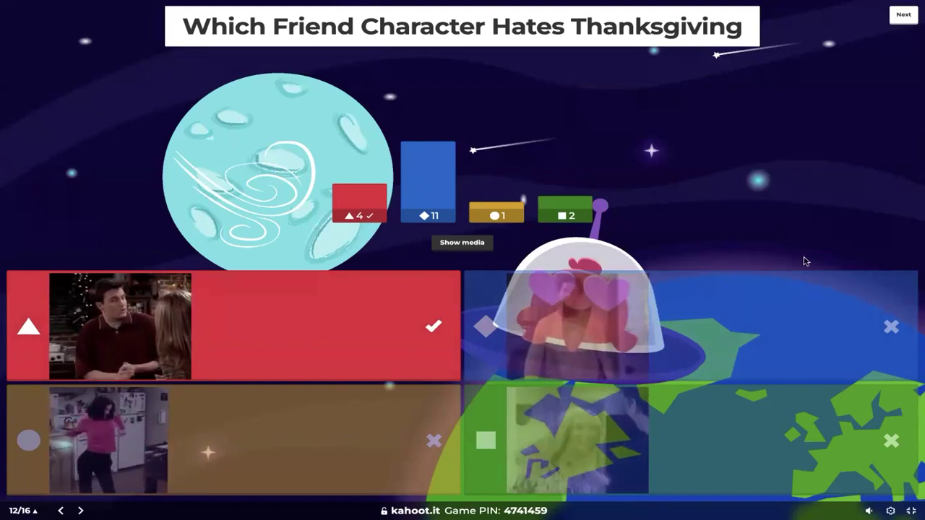
{"action": "left_click", "coordinate": [904, 17]}
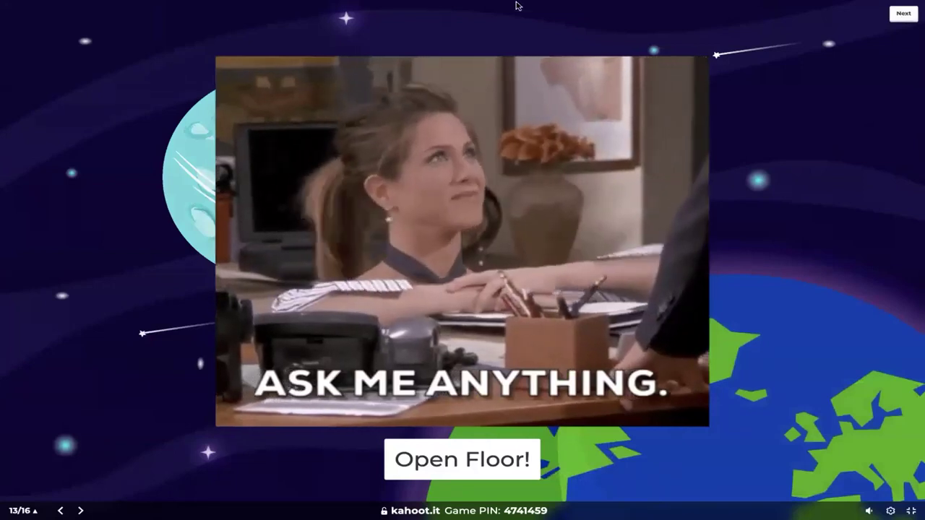
- Bring up the Open Floor! slide 13 of 16, then leave the full-screen presentation
{"action": "mouse_move", "coordinate": [528, 4]}
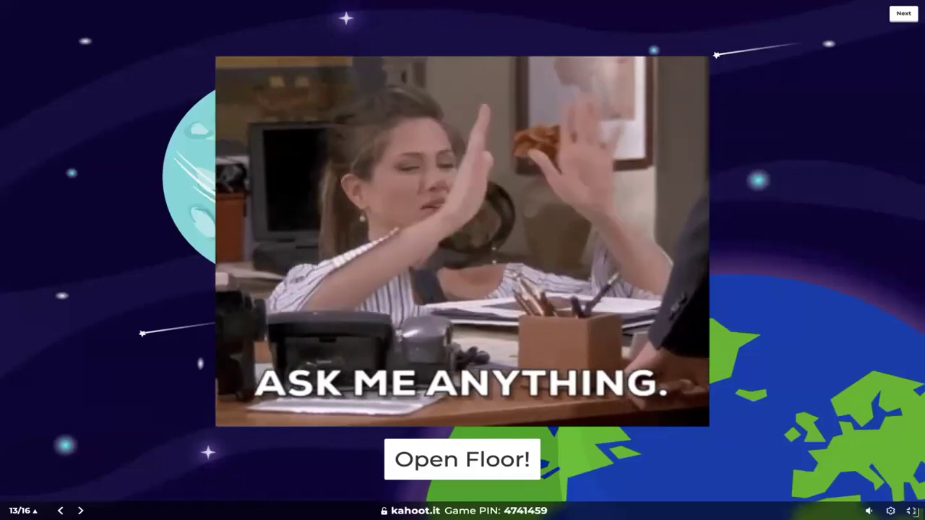
{"action": "key", "text": "Escape"}
- Search the Discover library for 'Sales training' kahoots
{"action": "left_click", "coordinate": [214, 14]}
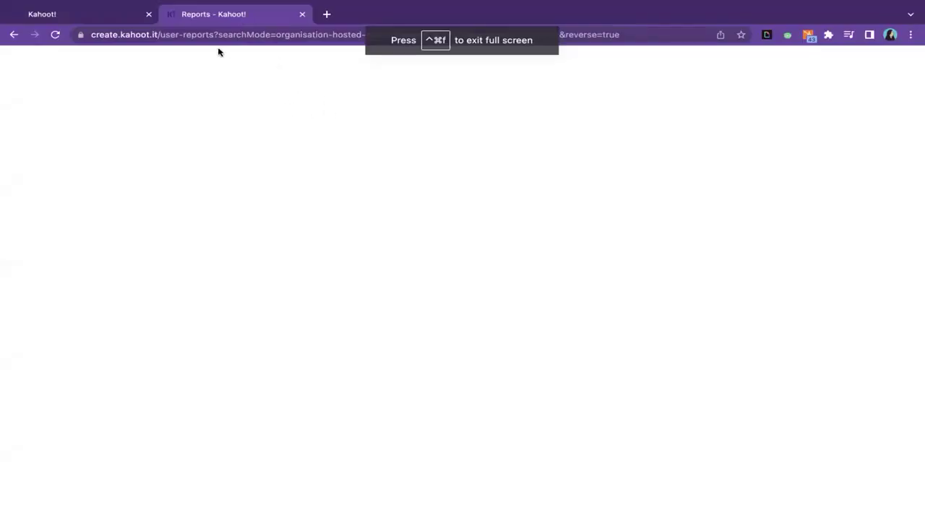
{"action": "left_click", "coordinate": [263, 90]}
{"action": "left_click", "coordinate": [217, 125]}
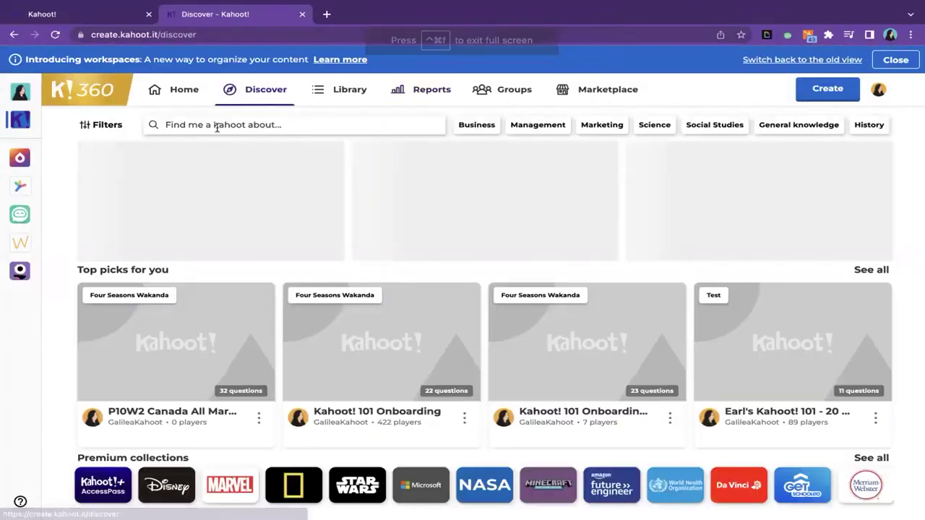
{"action": "type", "text": "Sales t"}
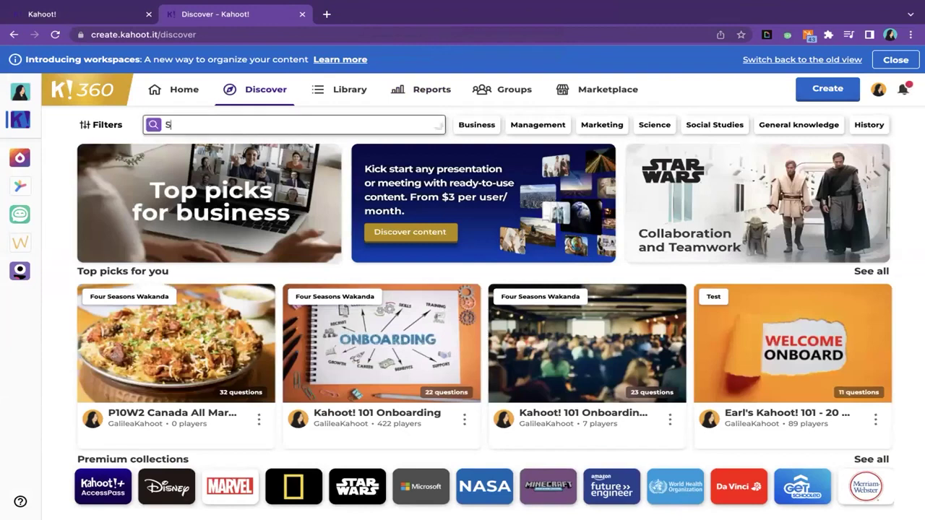
{"action": "type", "text": "raining"}
{"action": "key", "text": "Return"}
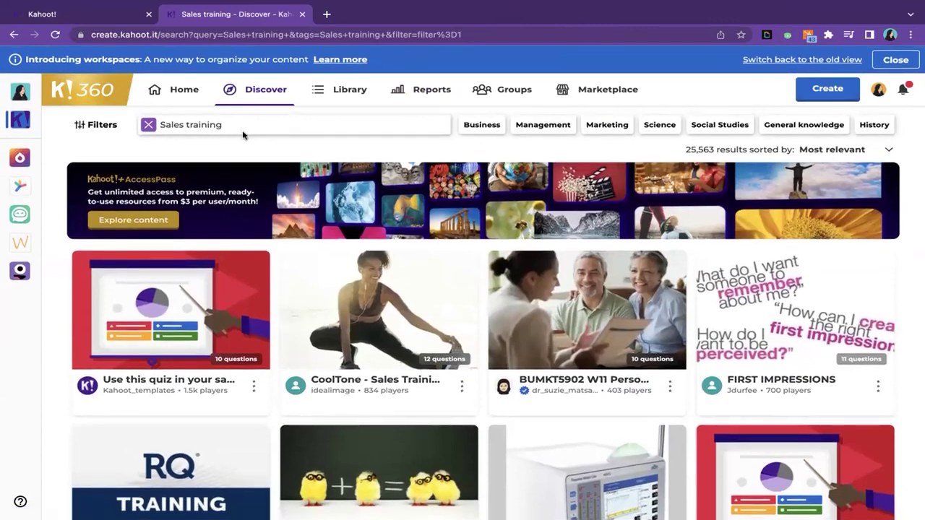
- Browse the Sales training results, then start a new kahoot from the Create menu
{"action": "scroll", "coordinate": [327, 375], "scroll_direction": "down", "scroll_amount": 1}
{"action": "scroll", "coordinate": [327, 374], "scroll_direction": "down", "scroll_amount": 1}
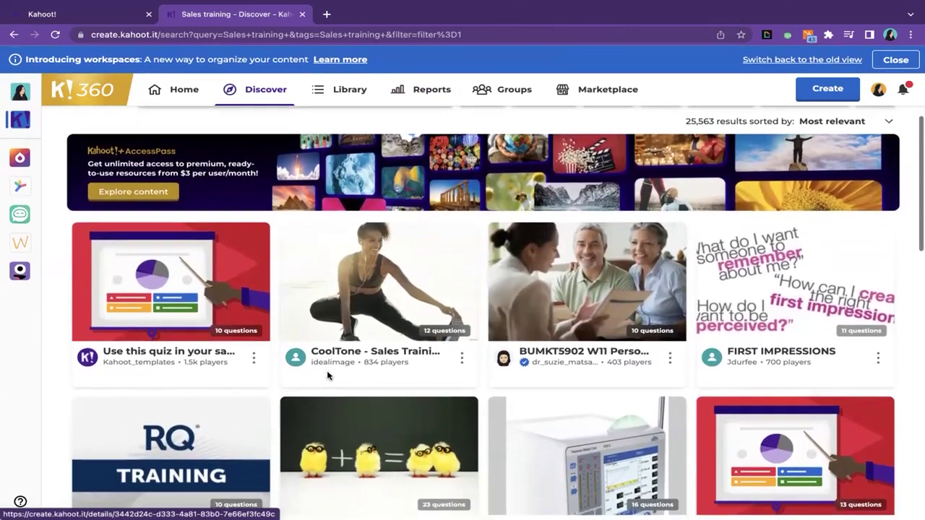
{"action": "scroll", "coordinate": [327, 374], "scroll_direction": "down", "scroll_amount": 1}
{"action": "scroll", "coordinate": [327, 374], "scroll_direction": "down", "scroll_amount": 3}
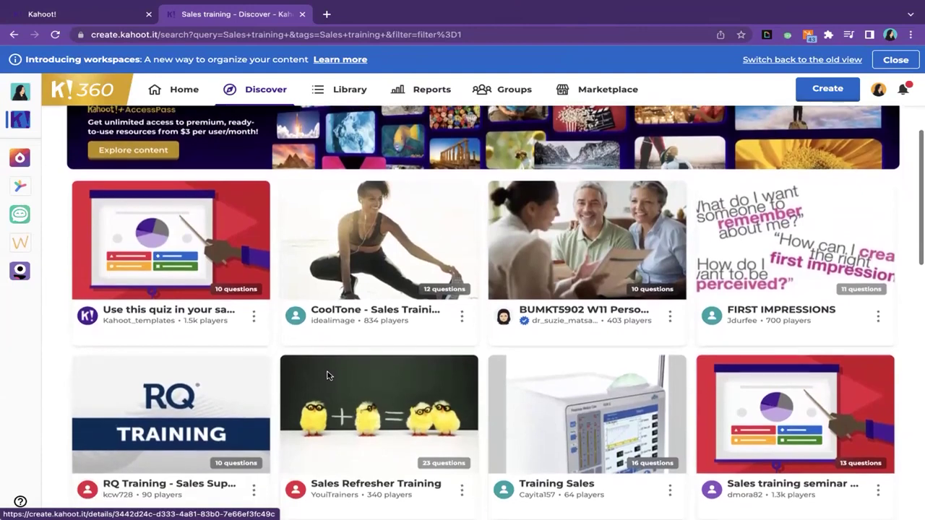
{"action": "scroll", "coordinate": [327, 374], "scroll_direction": "up", "scroll_amount": 2}
{"action": "scroll", "coordinate": [327, 374], "scroll_direction": "up", "scroll_amount": 2}
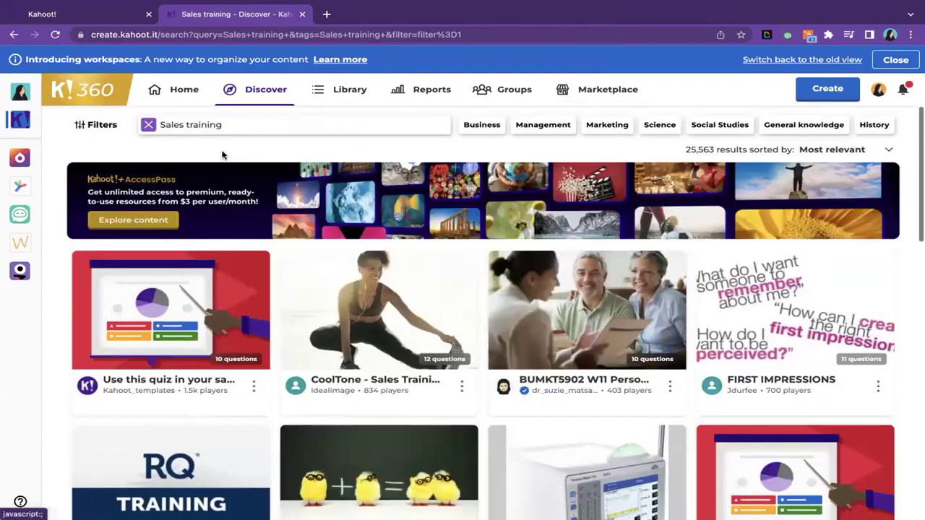
{"action": "scroll", "coordinate": [328, 375], "scroll_direction": "down", "scroll_amount": 4}
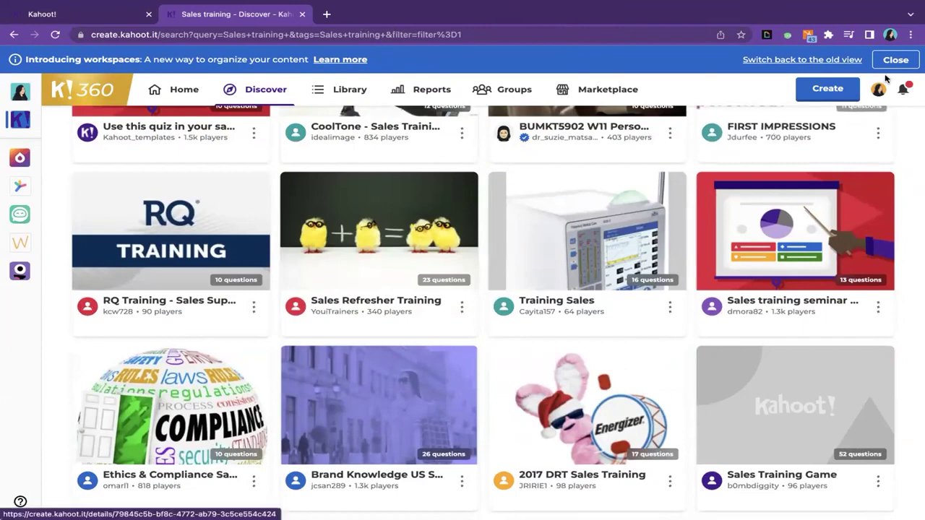
{"action": "left_click", "coordinate": [827, 89]}
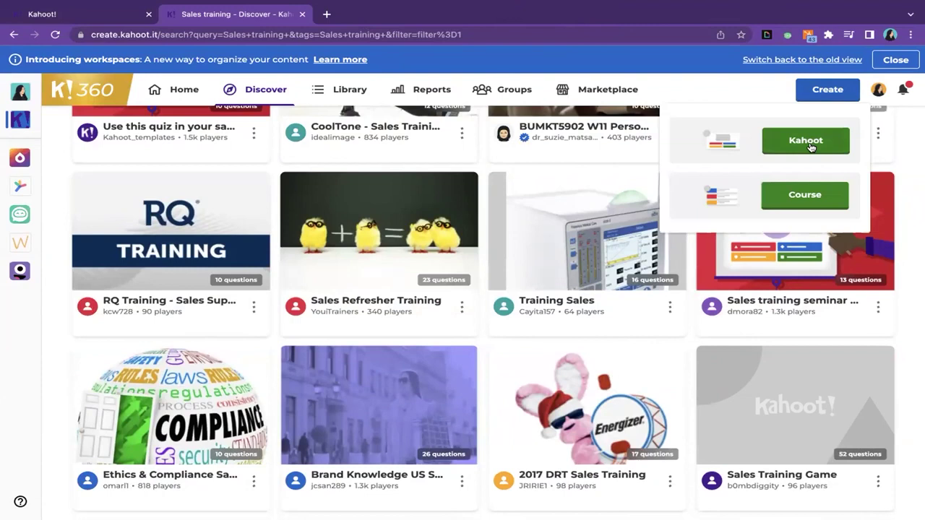
{"action": "left_click", "coordinate": [809, 141]}
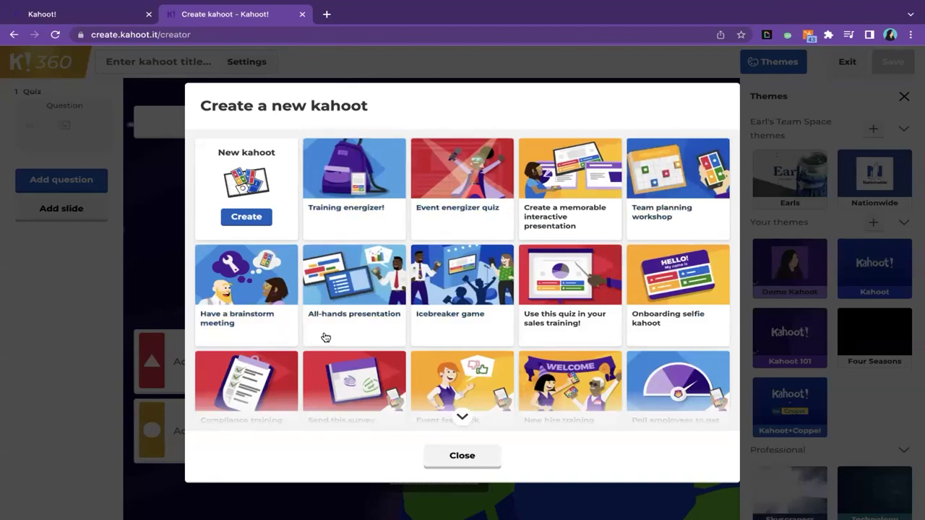
- Browse the templates like 'Training energizer!', then create a blank New kahoot
{"action": "scroll", "coordinate": [325, 337], "scroll_direction": "down", "scroll_amount": 1}
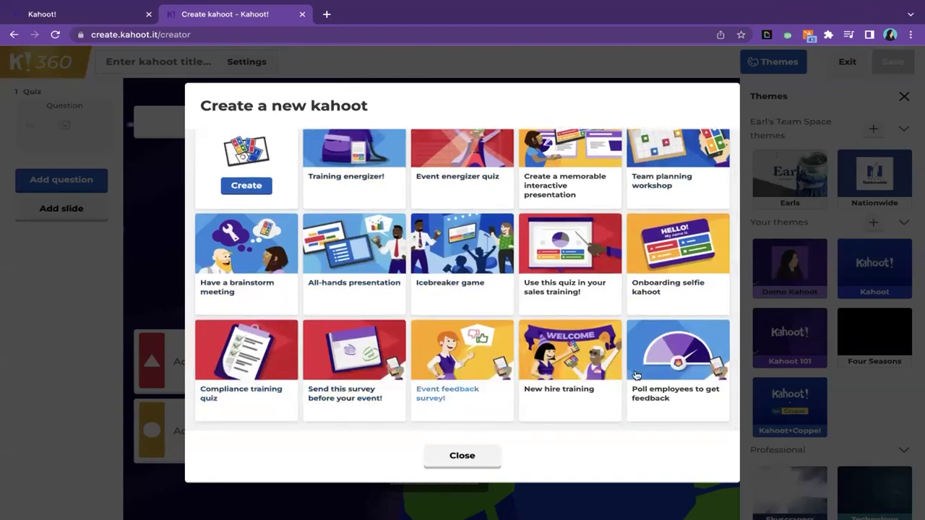
{"action": "scroll", "coordinate": [644, 374], "scroll_direction": "up", "scroll_amount": 1}
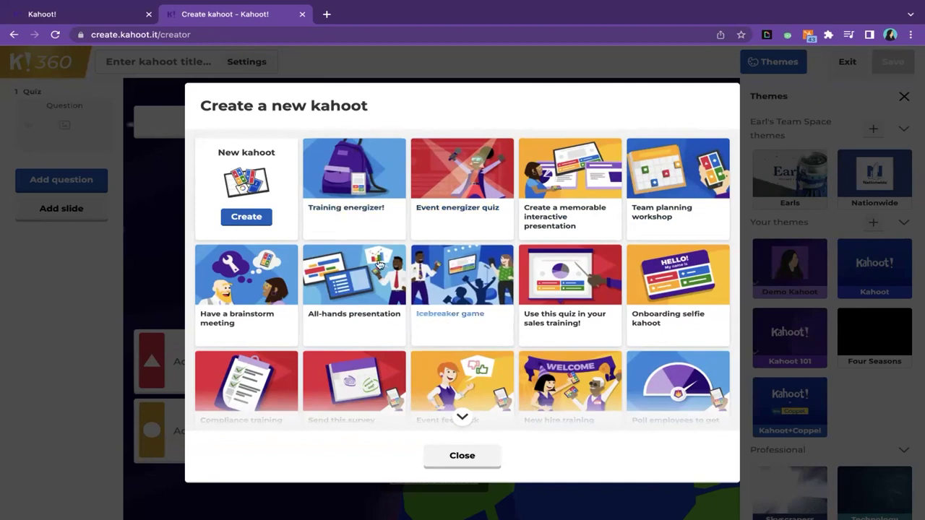
{"action": "left_click", "coordinate": [258, 223]}
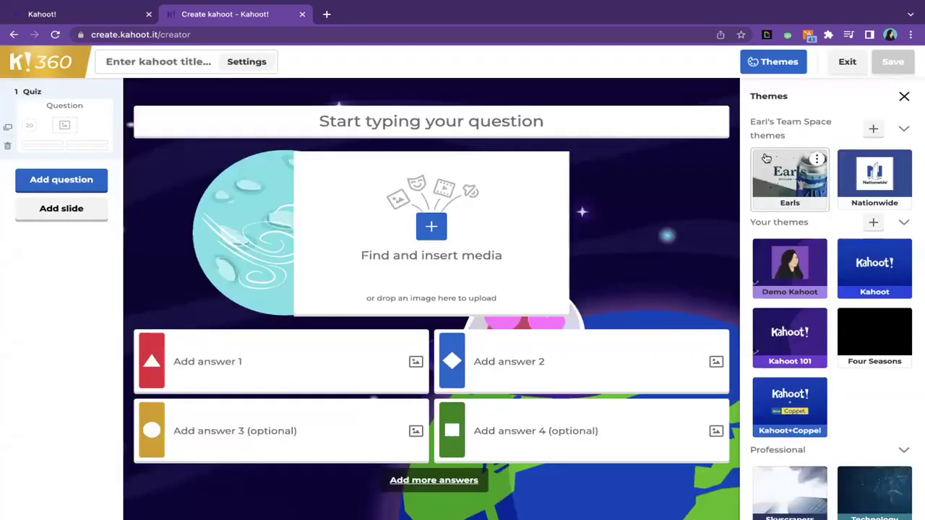
- Review the question type list, then bring up the Add slide layout chooser
{"action": "left_click", "coordinate": [904, 98]}
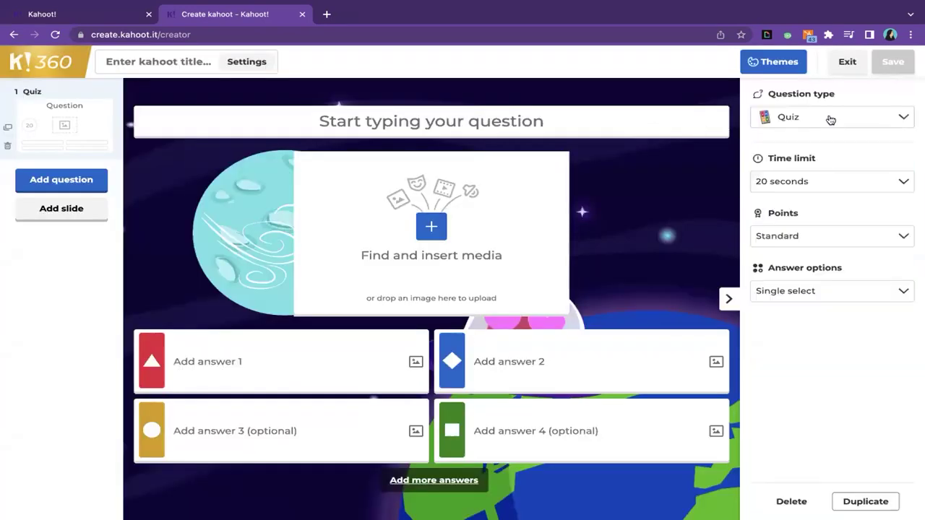
{"action": "left_click", "coordinate": [831, 119]}
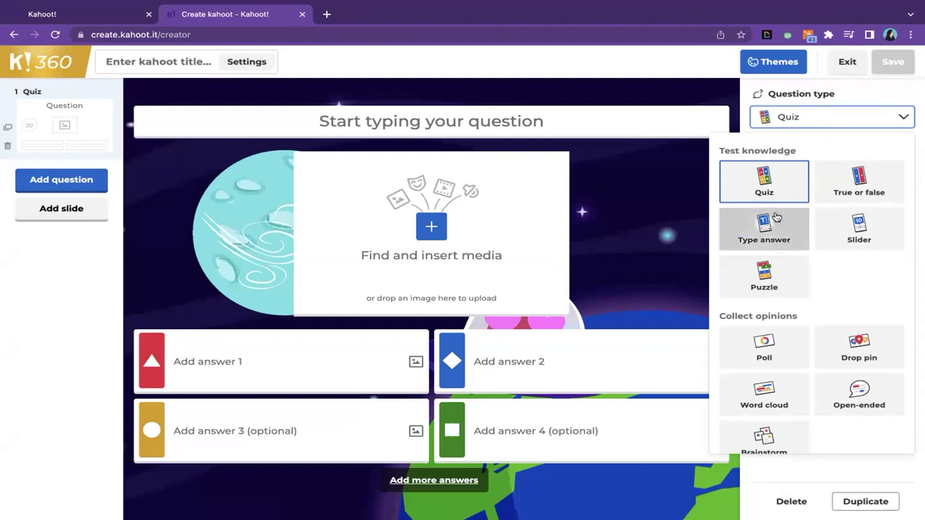
{"action": "scroll", "coordinate": [800, 333], "scroll_direction": "down", "scroll_amount": 2}
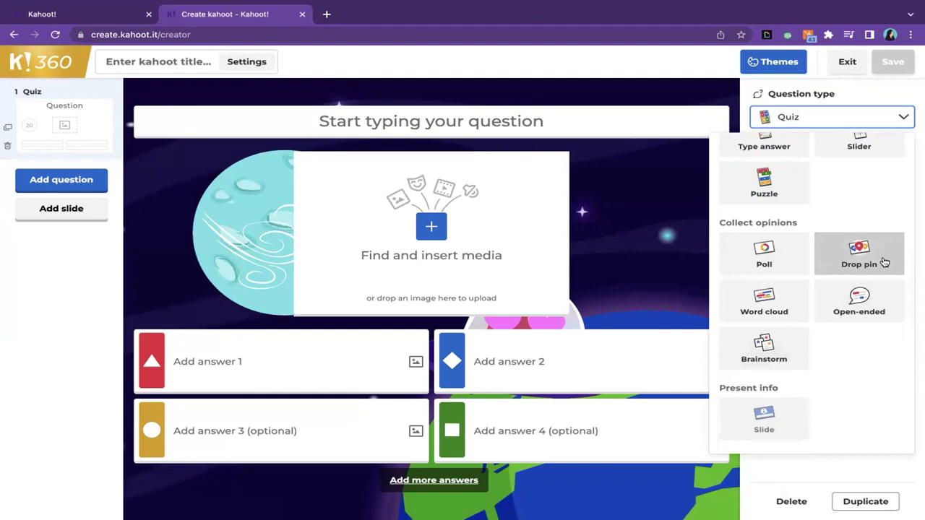
{"action": "scroll", "coordinate": [853, 211], "scroll_direction": "up", "scroll_amount": 2}
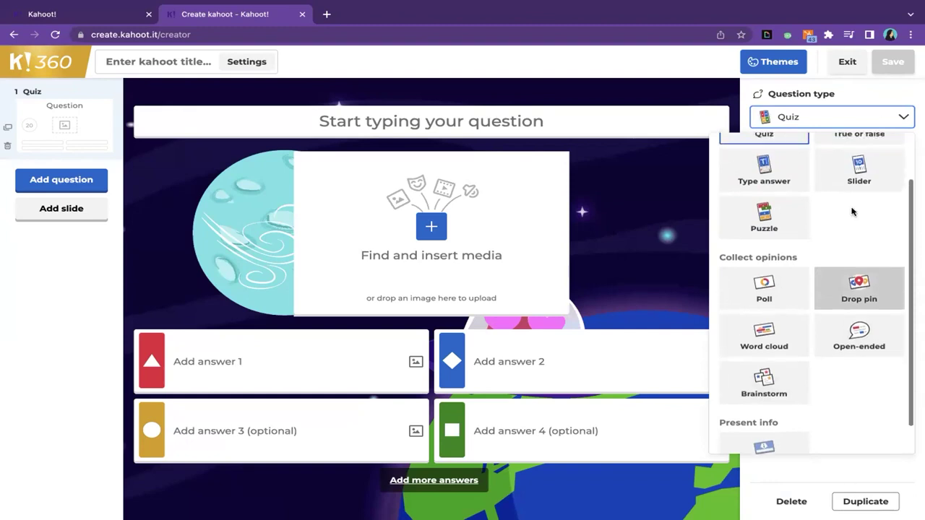
{"action": "left_click", "coordinate": [893, 124]}
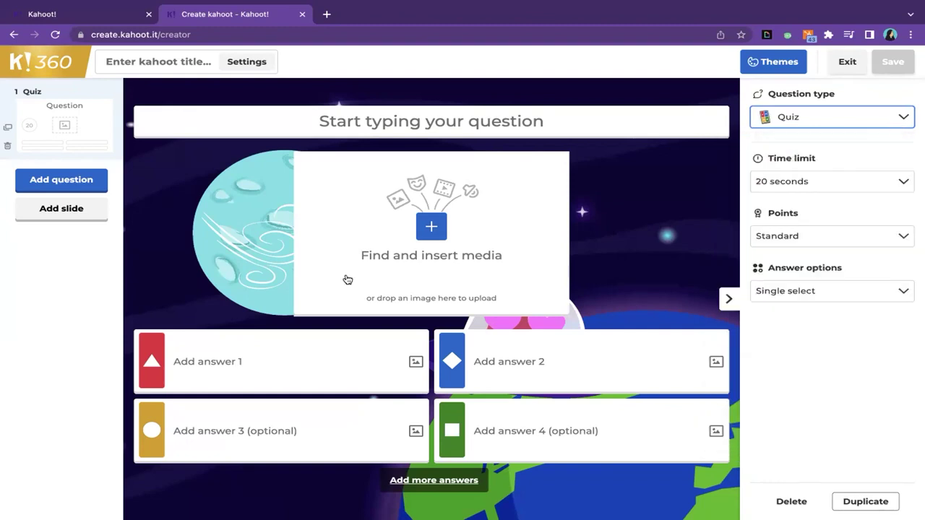
{"action": "left_click", "coordinate": [38, 217]}
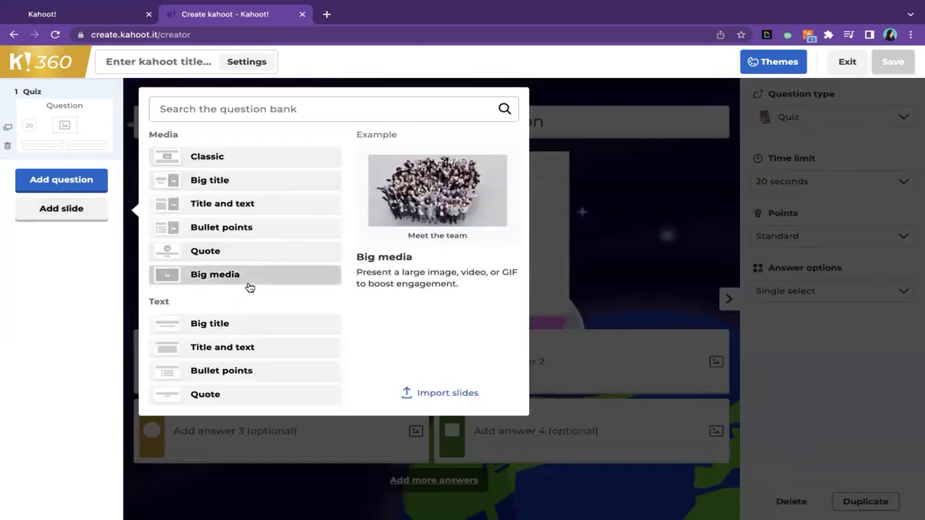
- Cancel the slide import, exit the draft, and start another new kahoot from Create
{"action": "left_click", "coordinate": [438, 392]}
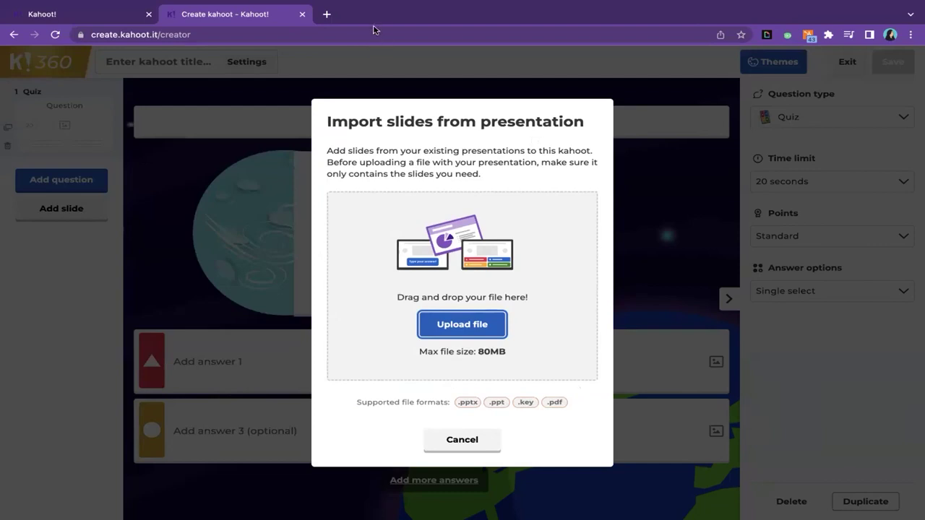
{"action": "left_click", "coordinate": [475, 457]}
{"action": "left_click", "coordinate": [846, 62]}
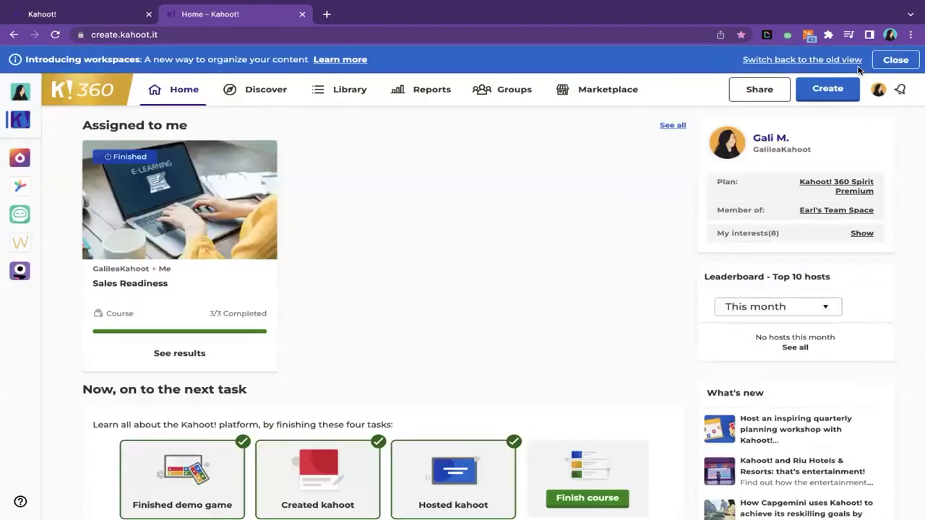
{"action": "left_click", "coordinate": [833, 92]}
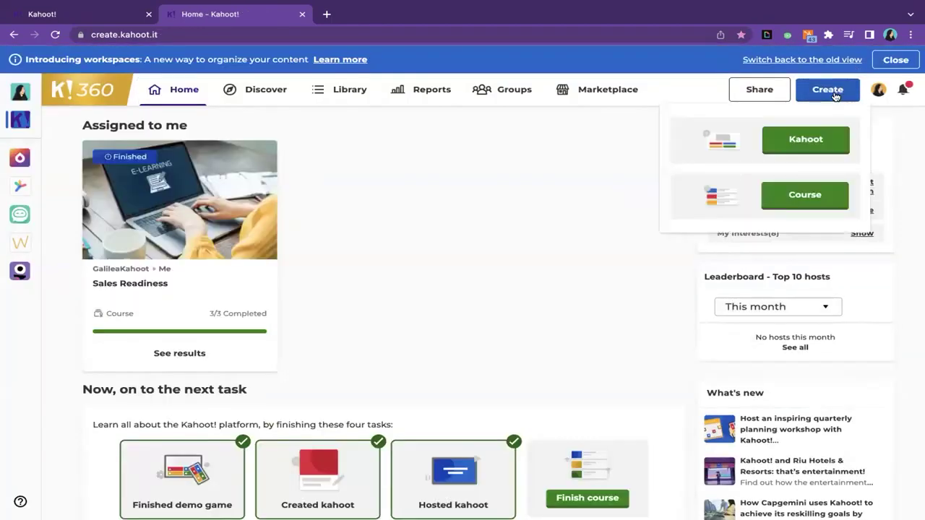
{"action": "left_click", "coordinate": [817, 140]}
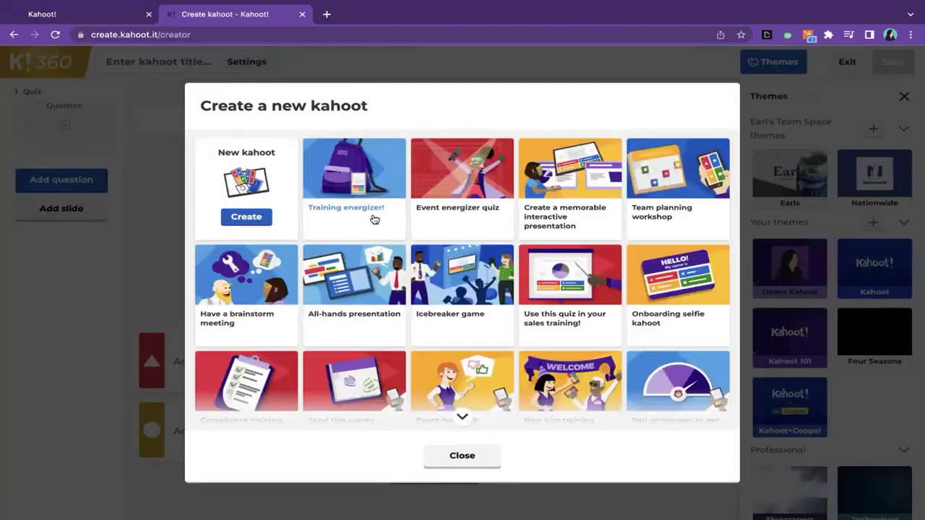
- Scroll the template gallery, then switch back to the browser tab hosting the live game
{"action": "scroll", "coordinate": [382, 244], "scroll_direction": "down", "scroll_amount": 1}
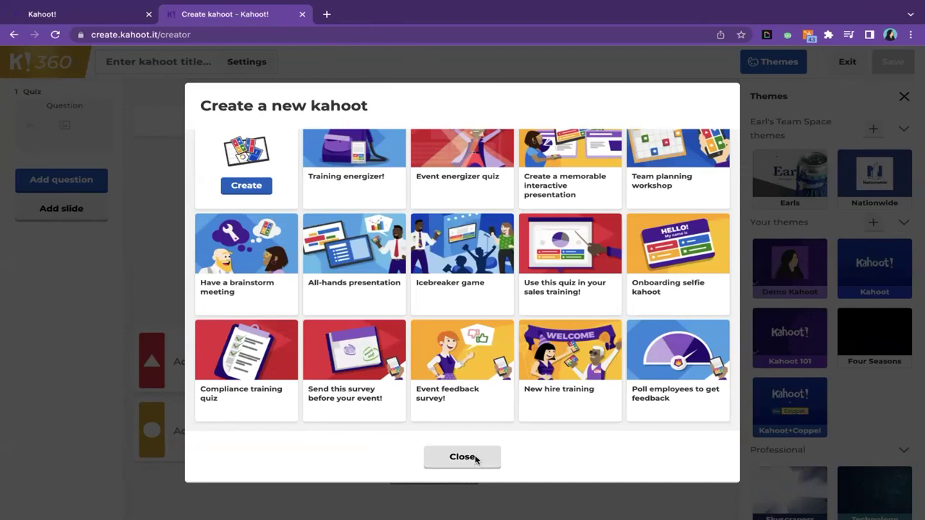
{"action": "left_click", "coordinate": [115, 14]}
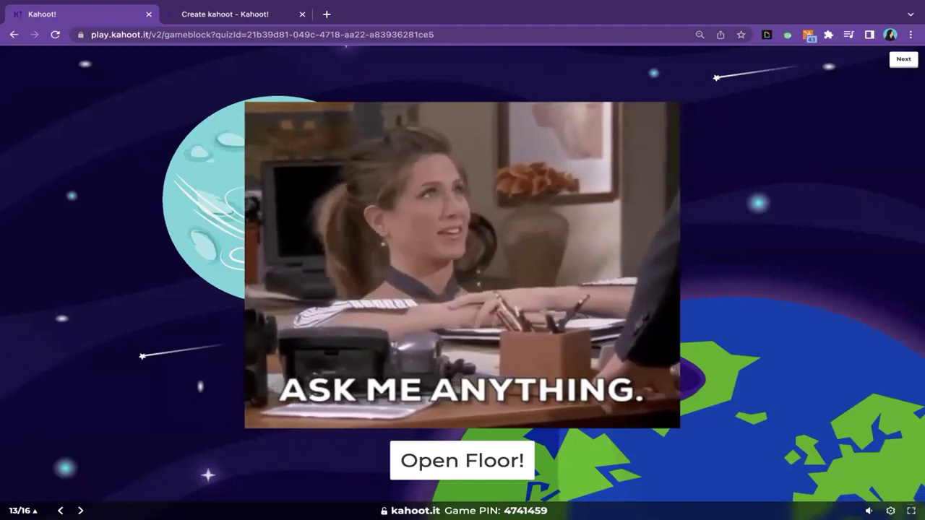
- Present the game full screen and advance to poll question 14 on knowing Kahoot
{"action": "left_click", "coordinate": [909, 511]}
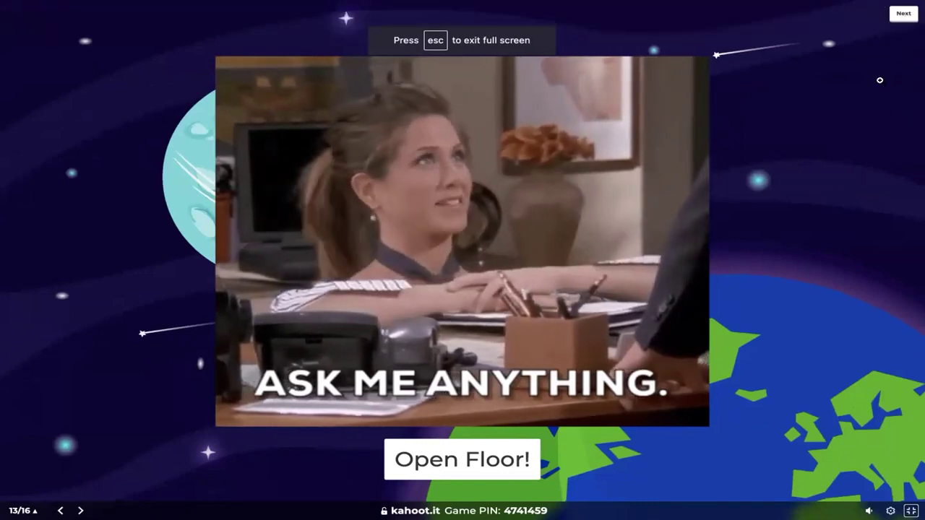
{"action": "left_click", "coordinate": [895, 21]}
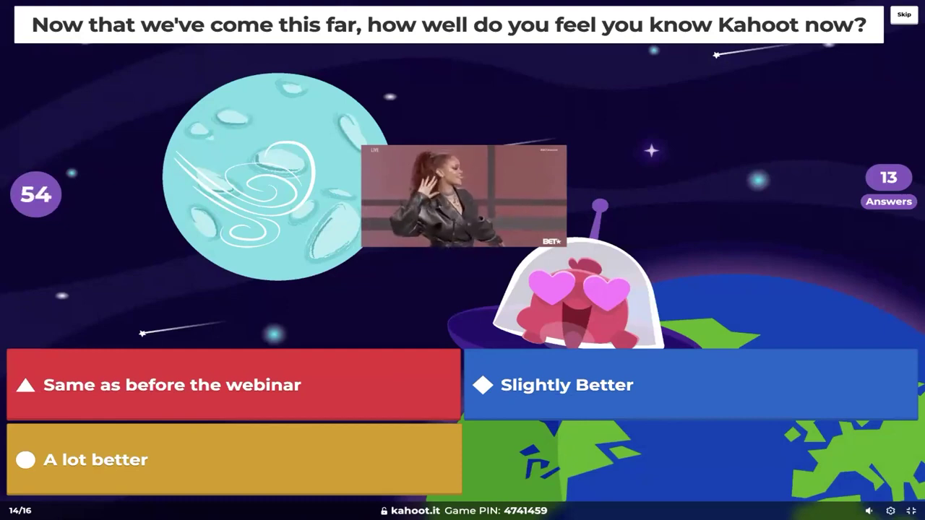
- Skip the poll timer to reveal results: 71% Slightly Better, 29% A lot better
{"action": "mouse_move", "coordinate": [869, 510]}
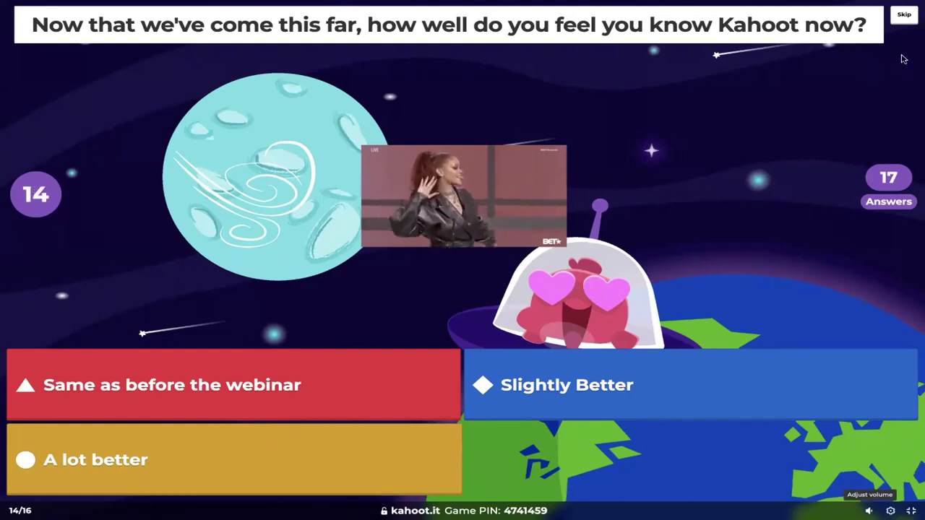
{"action": "left_click", "coordinate": [903, 16]}
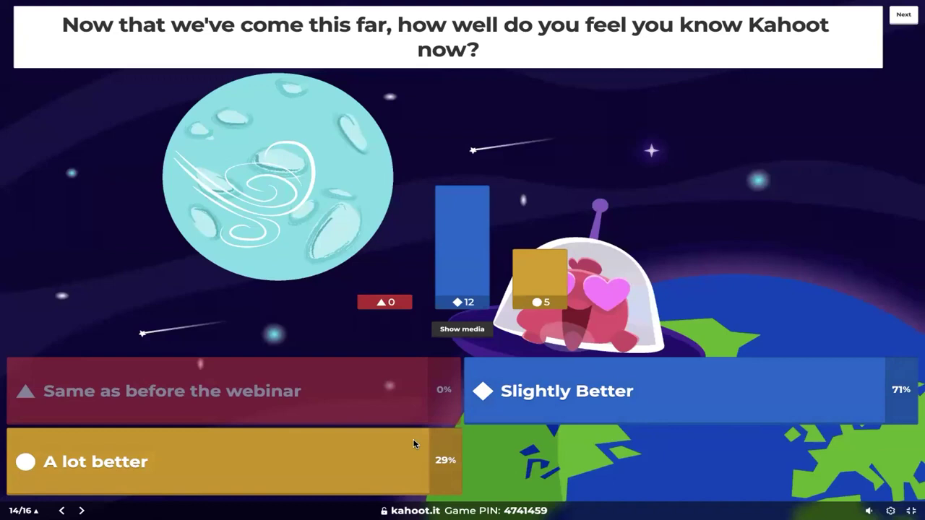
- Advance to open-ended question 15, 'Write one takeaway from today's session'
{"action": "left_click", "coordinate": [905, 15]}
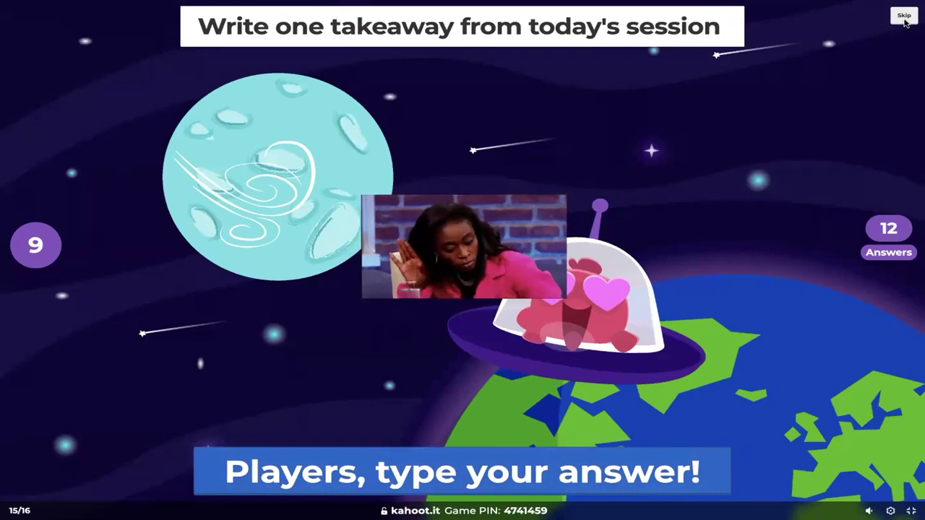
- Skip the rest of question 15's timer so answering ends with 12 answers submitted
{"action": "left_click", "coordinate": [904, 18]}
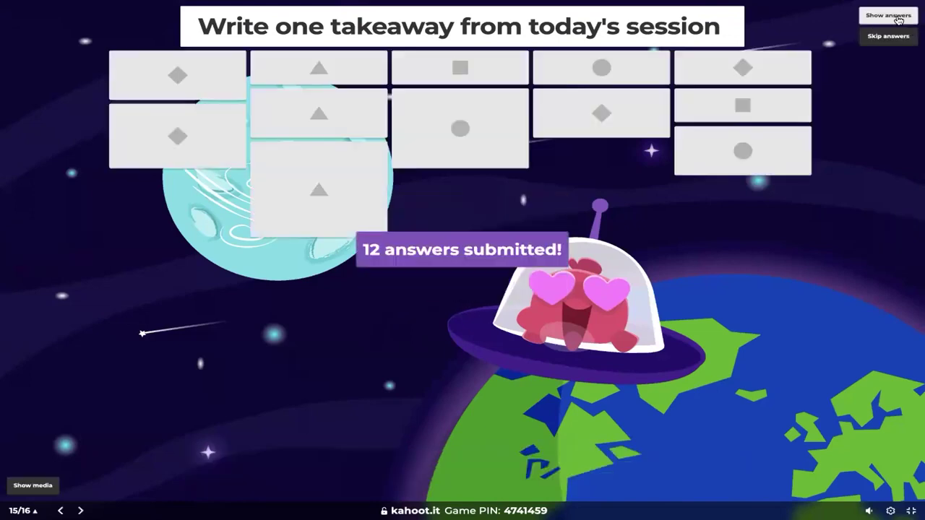
- Flip the 12 answer tiles to show responses like 'Kahoot is pretty awesome!'
{"action": "left_click", "coordinate": [895, 18]}
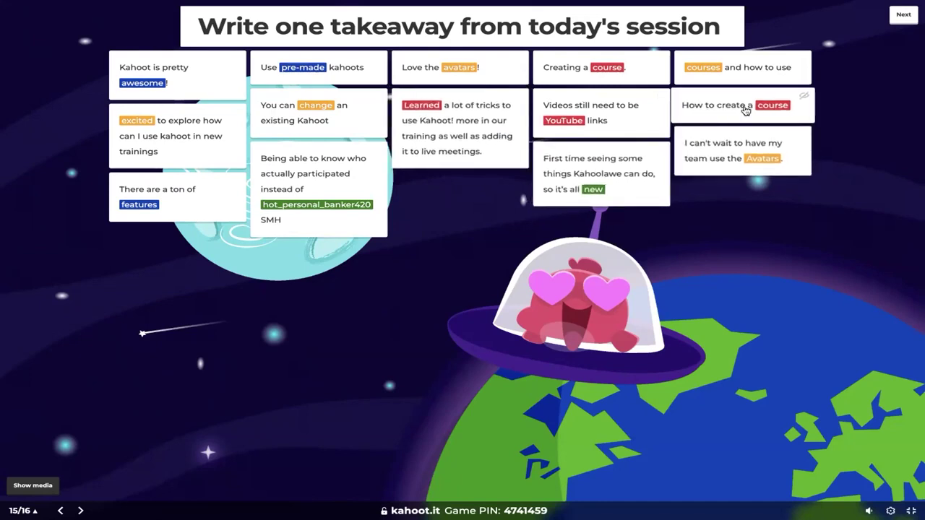
- Advance through the Happy Kahooting slide and podium, raising the video volume, to the results summary
{"action": "left_click", "coordinate": [904, 17]}
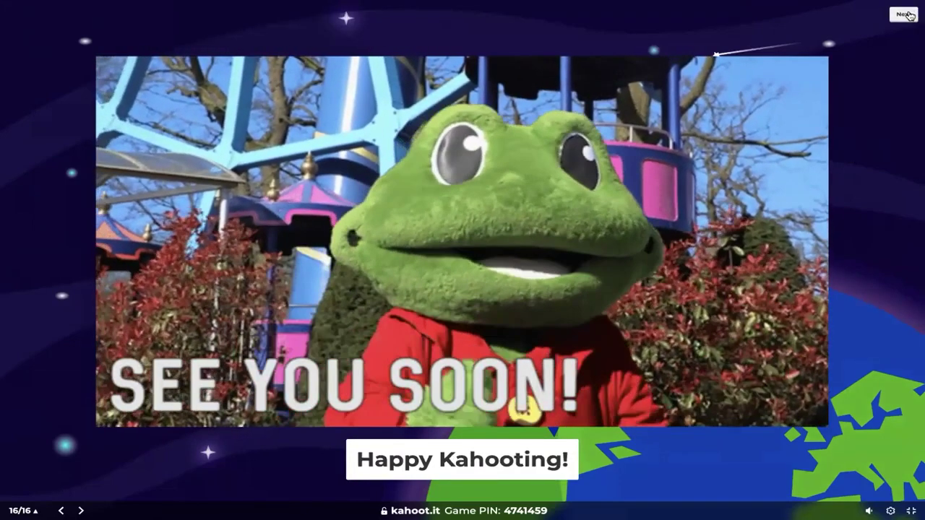
{"action": "left_click", "coordinate": [905, 14]}
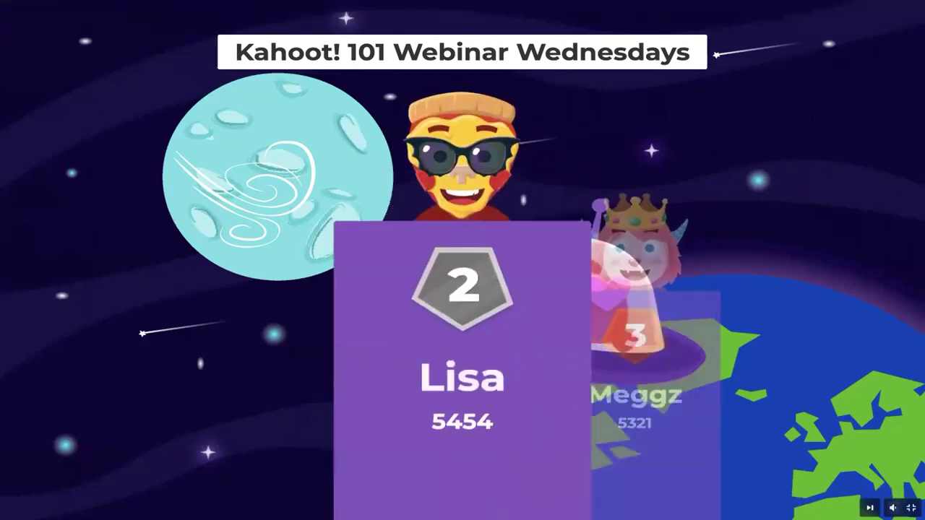
{"action": "mouse_move", "coordinate": [870, 508]}
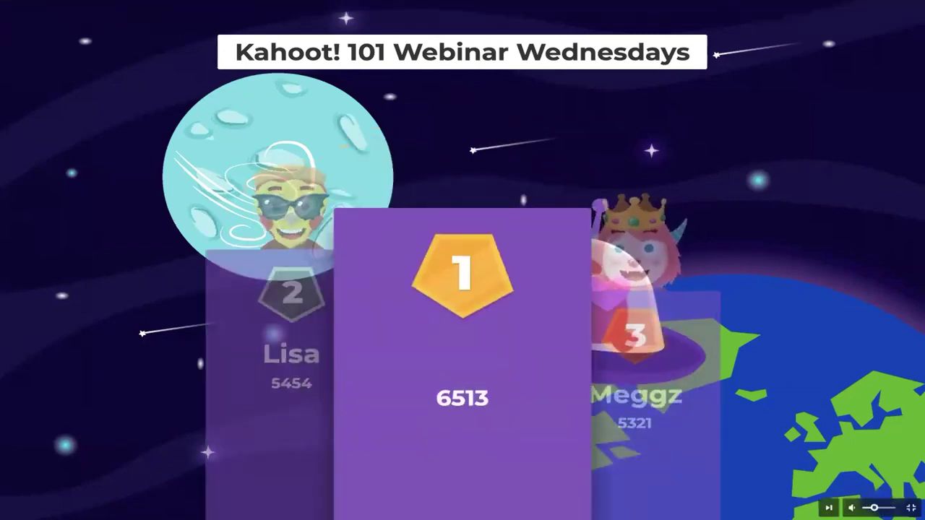
{"action": "left_click_drag", "start_coordinate": [870, 508], "coordinate": [876, 508]}
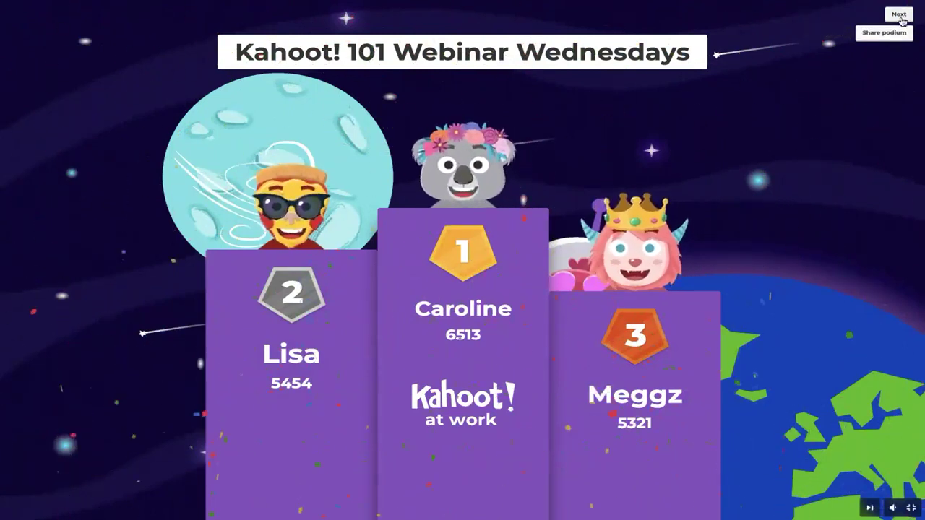
{"action": "left_click", "coordinate": [900, 15]}
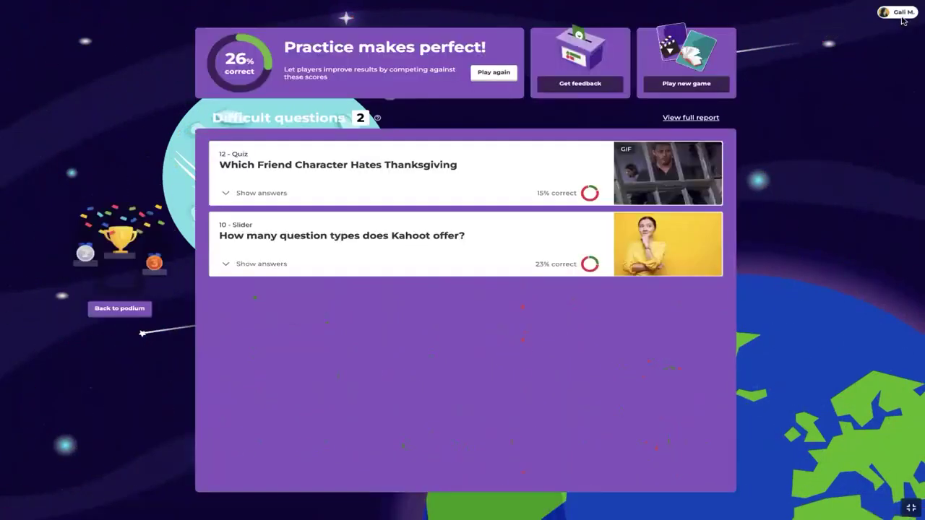
- Switch the summary to the Get feedback card and show its results on this screen
{"action": "left_click", "coordinate": [584, 84]}
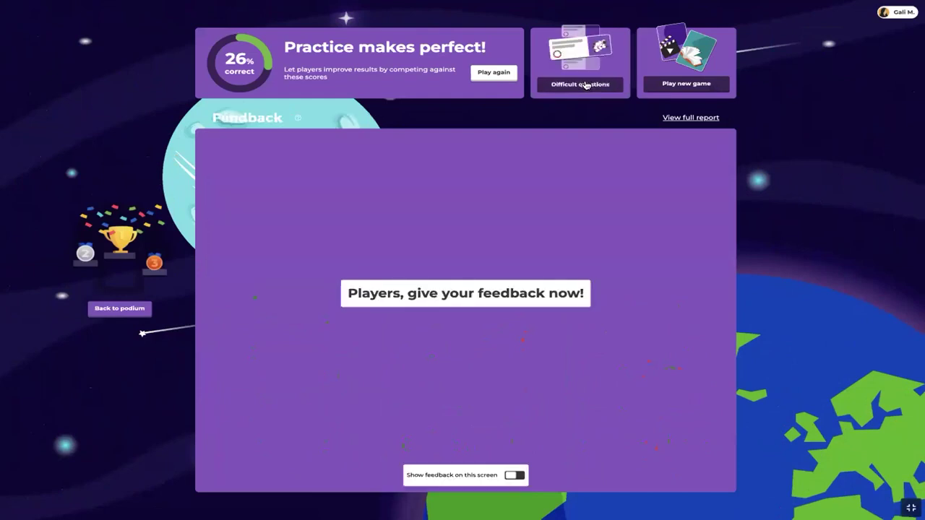
{"action": "left_click", "coordinate": [513, 475]}
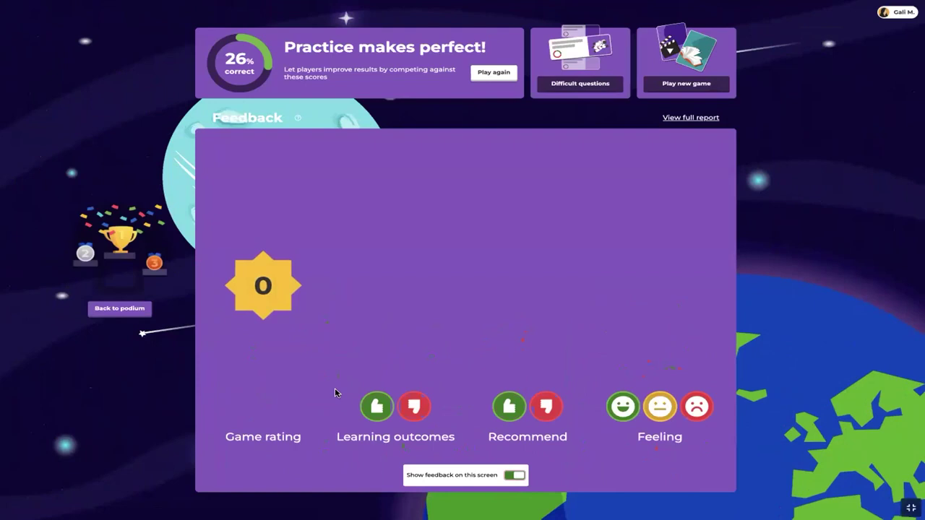